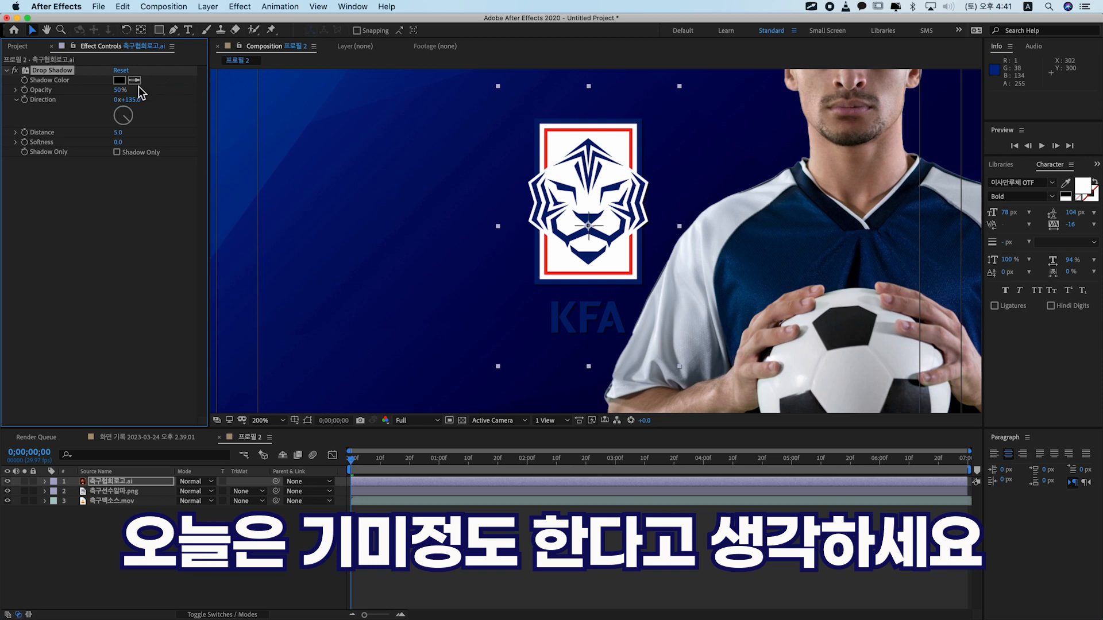
# - Set the logo's Drop Shadow color to white and its distance to 1.0
pyautogui.click(119, 80)
pyautogui.click(497, 362)
pyautogui.click(745, 363)
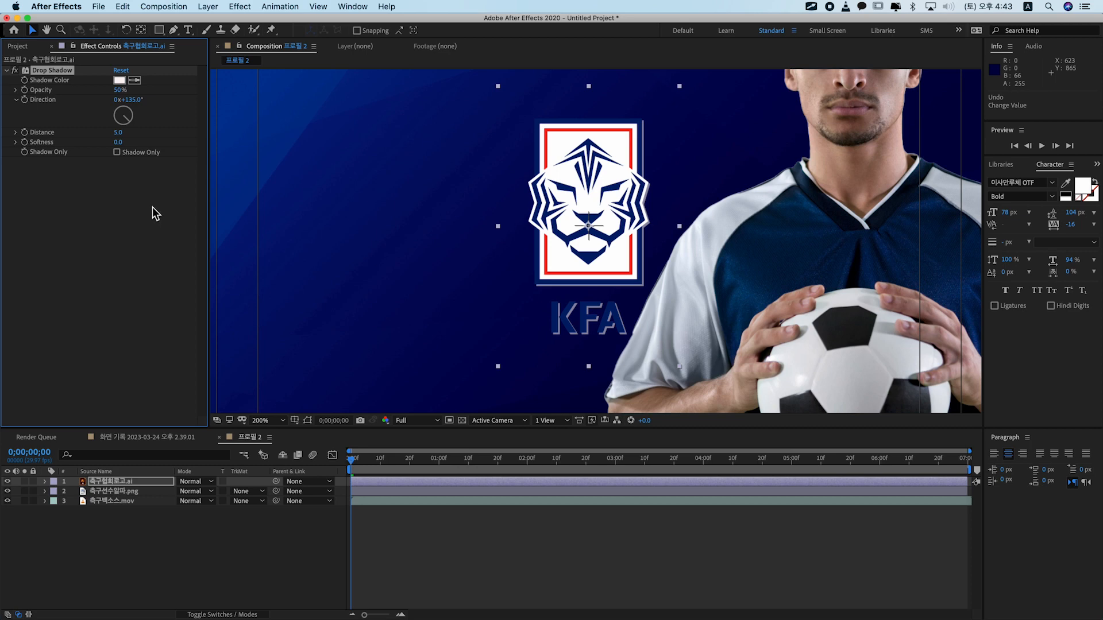
pyautogui.click(119, 132)
pyautogui.write('1')
pyautogui.press('Return')
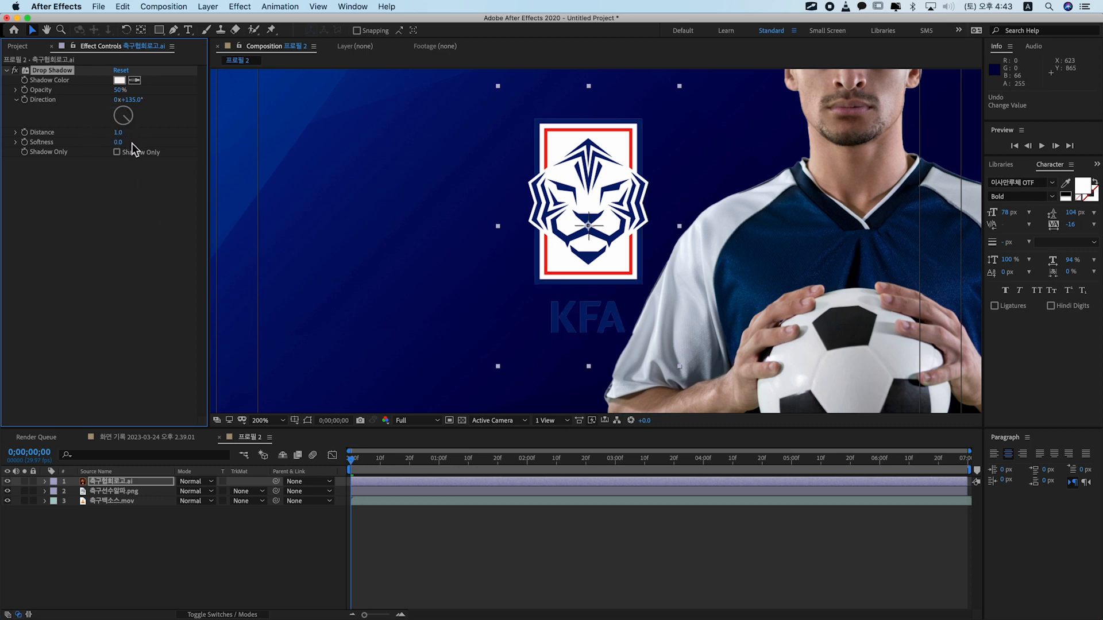
# - Set the Drop Shadow softness to 17.0 and its opacity to 65%
pyautogui.click(119, 144)
pyautogui.moveTo(119, 144); pyautogui.dragTo(140, 147)
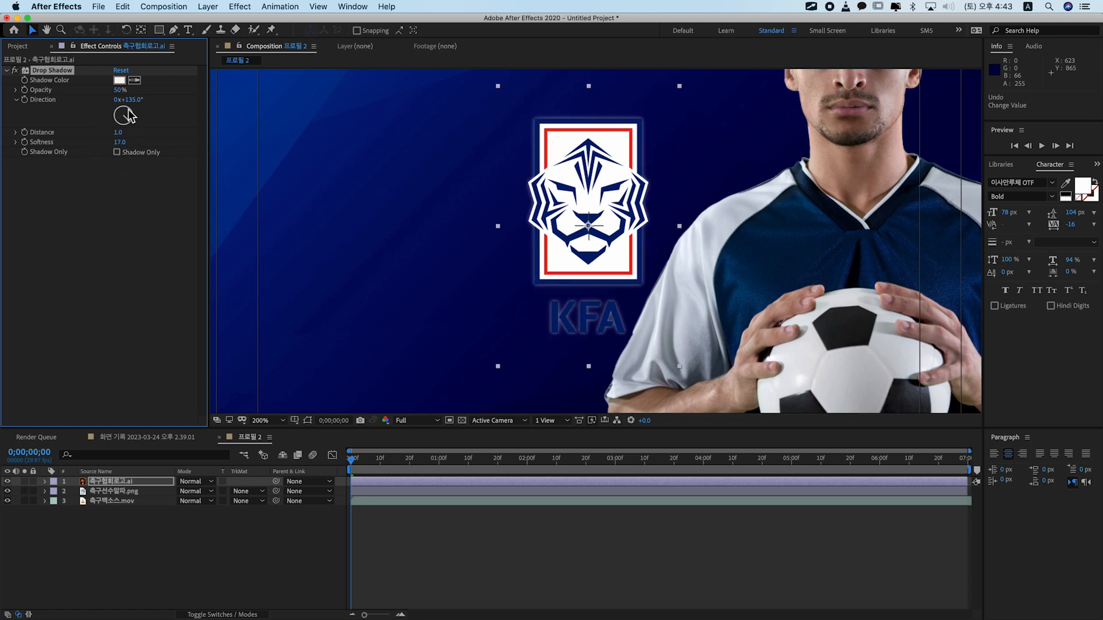
pyautogui.click(120, 90)
pyautogui.moveTo(120, 91); pyautogui.dragTo(145, 95)
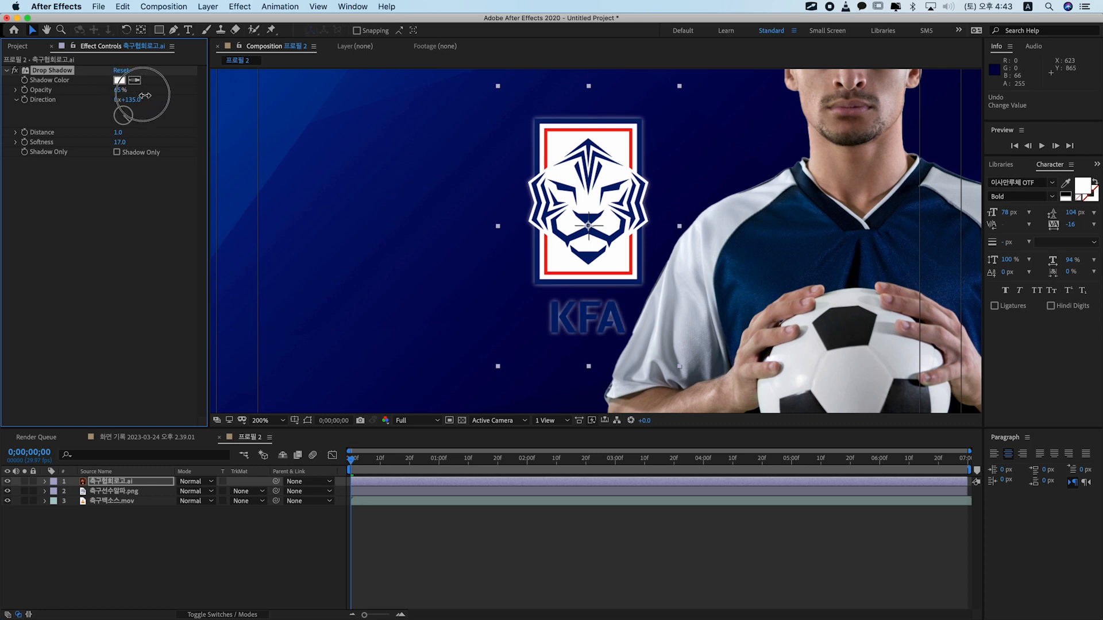
# - Hide the soccer player image layer 축구선수알파.png, and scrub through the reference screen recording of the football video
pyautogui.hotkey('shift', '/')
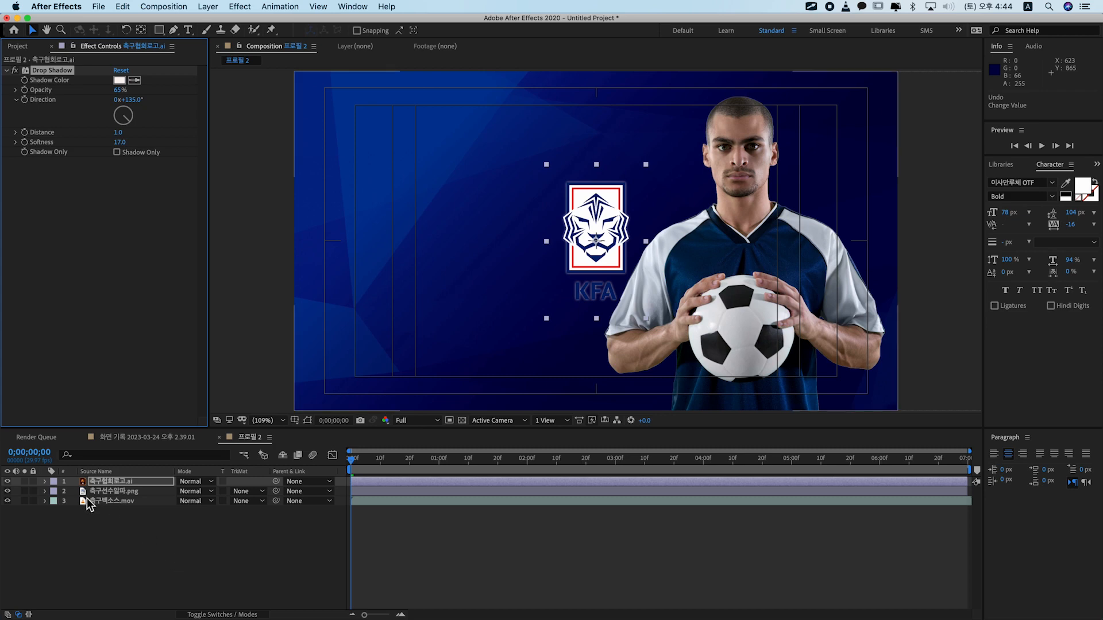
pyautogui.click(8, 491)
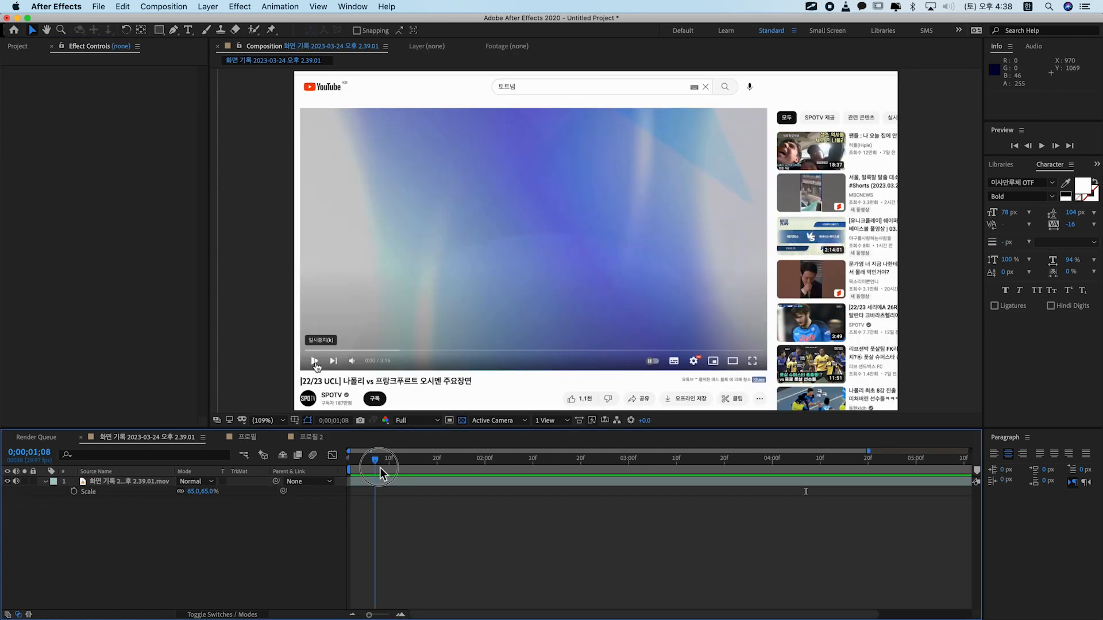
pyautogui.moveTo(381, 467); pyautogui.dragTo(610, 486)
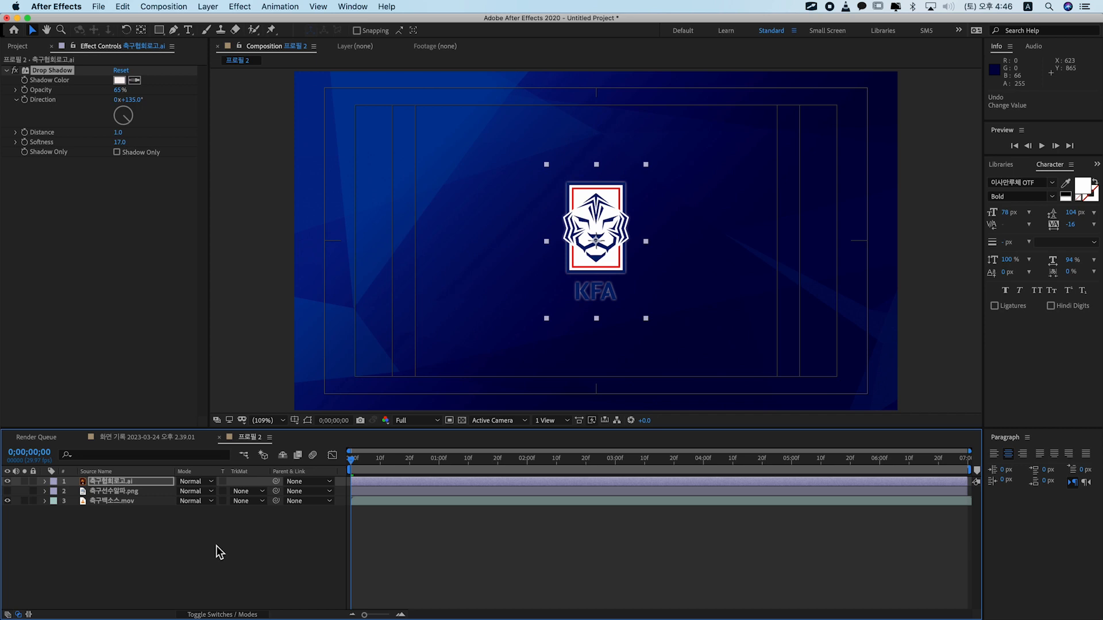
# - Try keyframing the logo layer's Scale at the start and at frame 20, and remove the keyframes
pyautogui.click(45, 482)
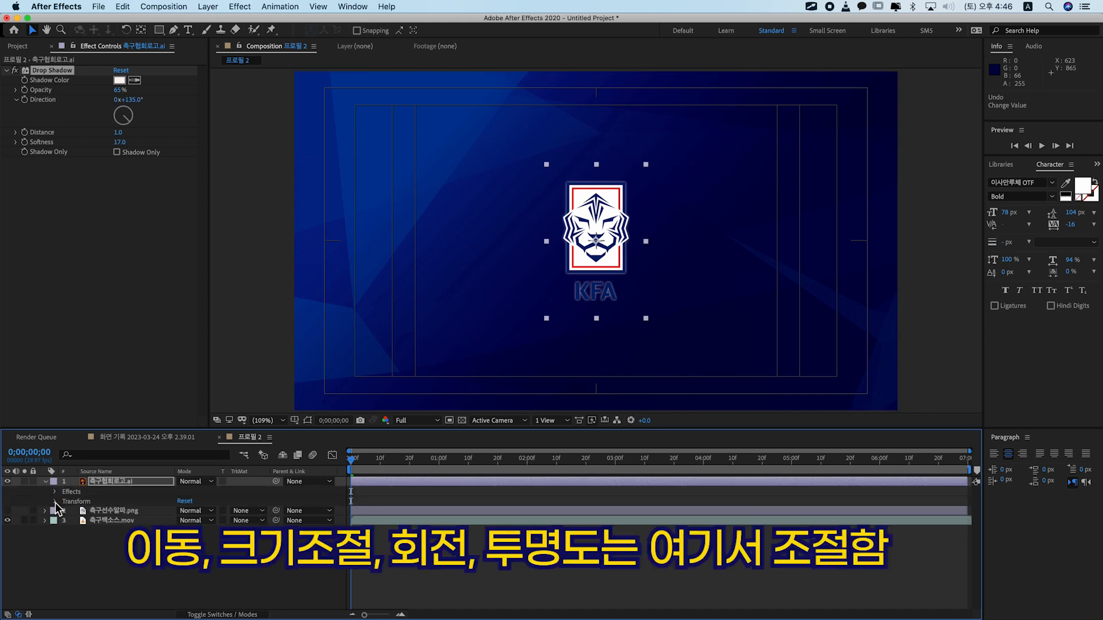
pyautogui.click(56, 502)
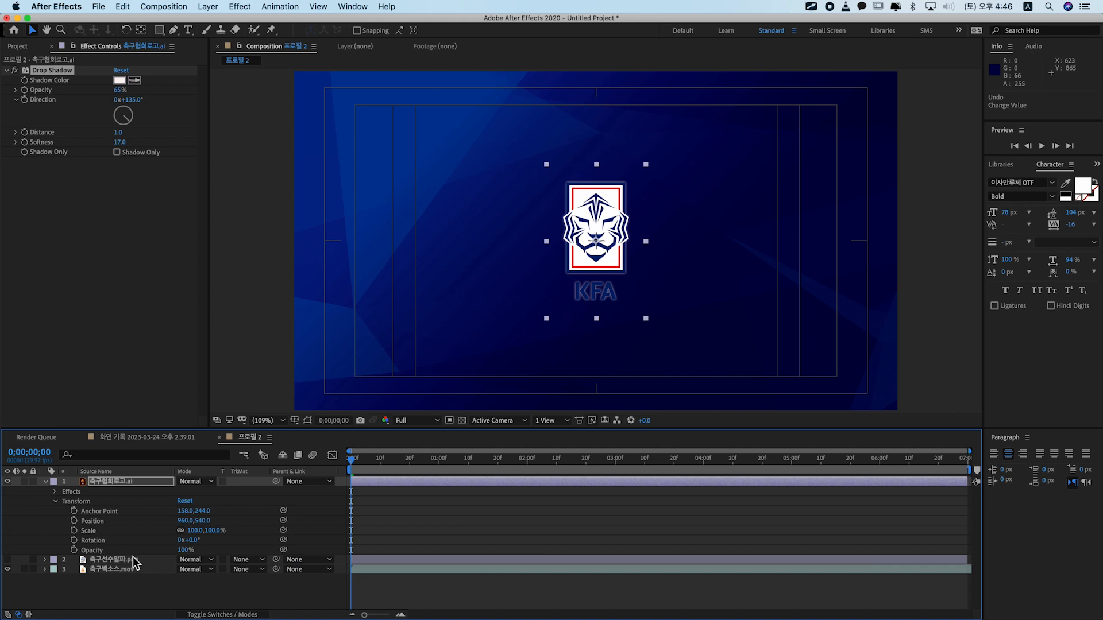
pyautogui.press('`')
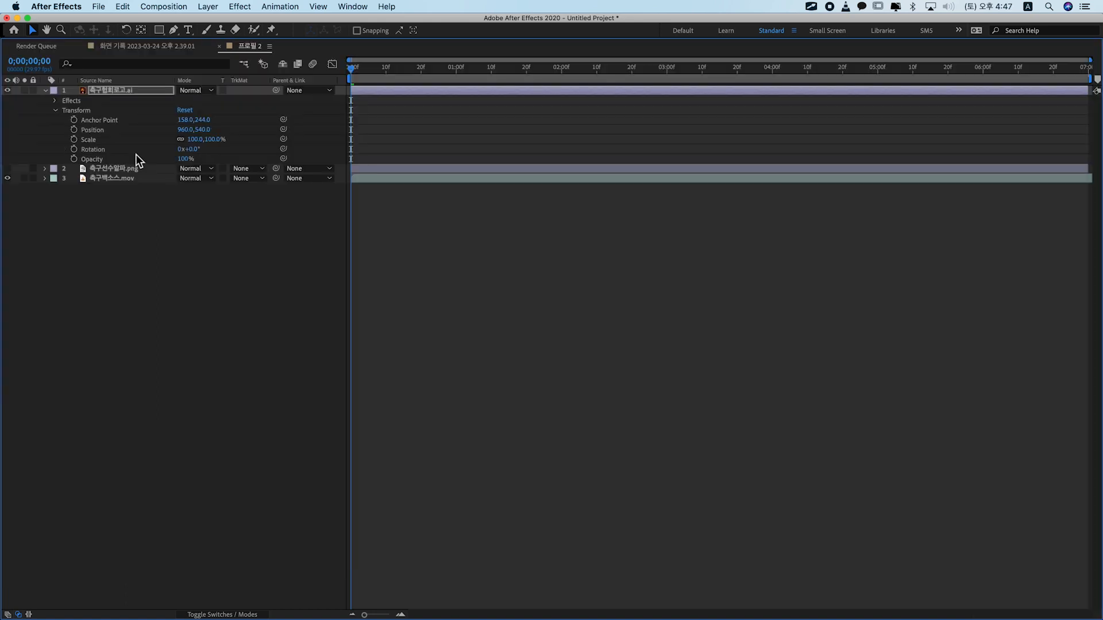
pyautogui.click(74, 139)
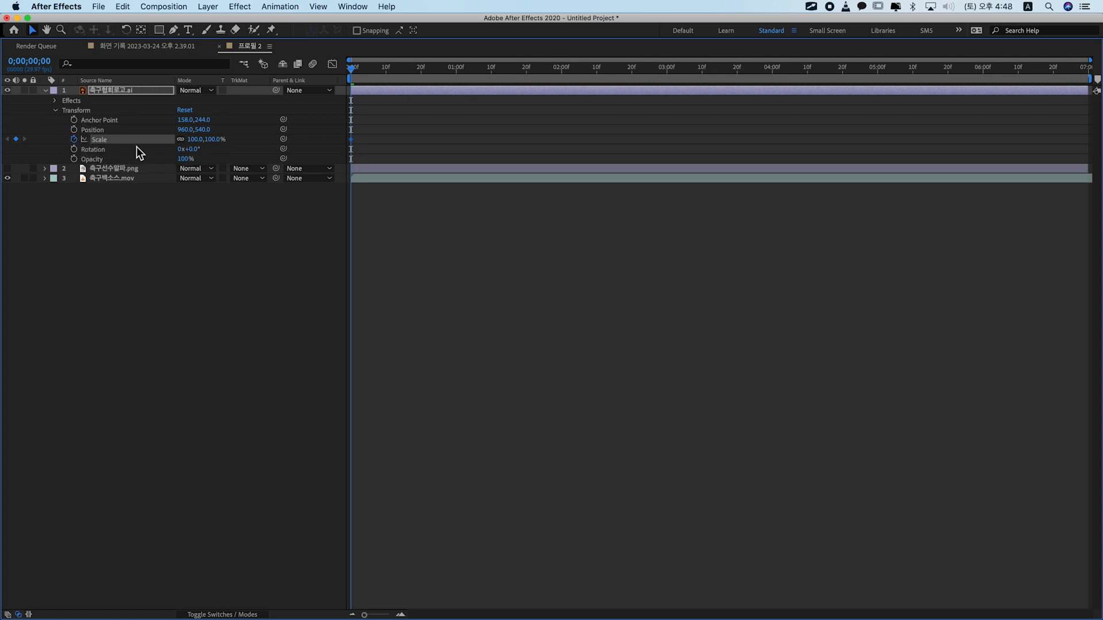
pyautogui.moveTo(353, 69); pyautogui.dragTo(421, 69)
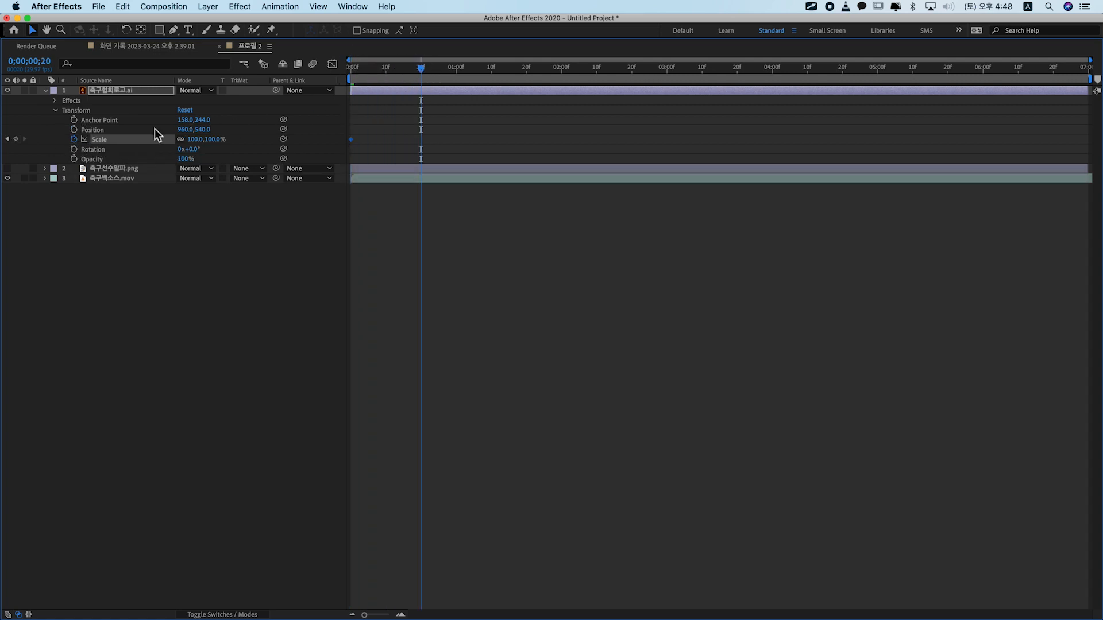
pyautogui.click(16, 139)
pyautogui.press('Home')
pyautogui.click(74, 139)
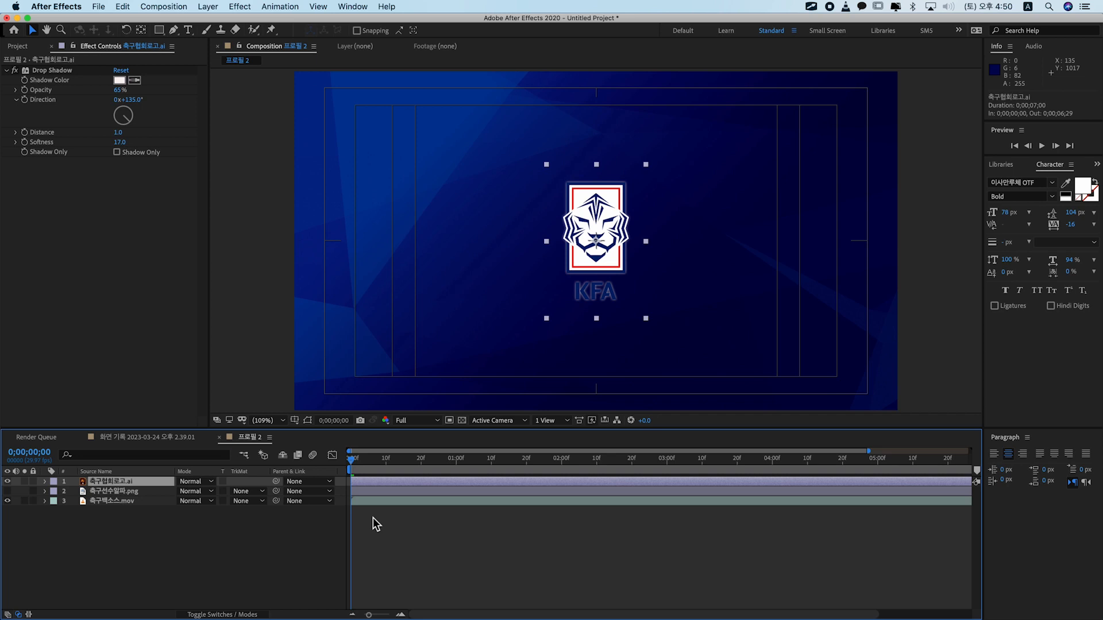
# - Add Scale and Position keyframes to the logo layer at the start of the composition, showing both properties together
pyautogui.press('s')
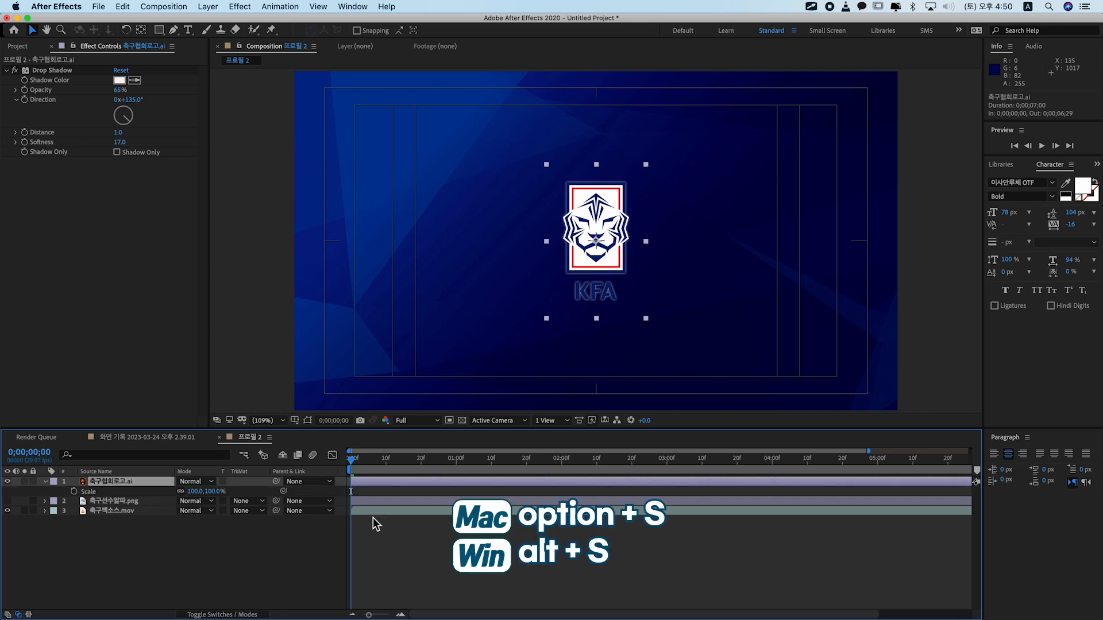
pyautogui.hotkey('alt', 's')
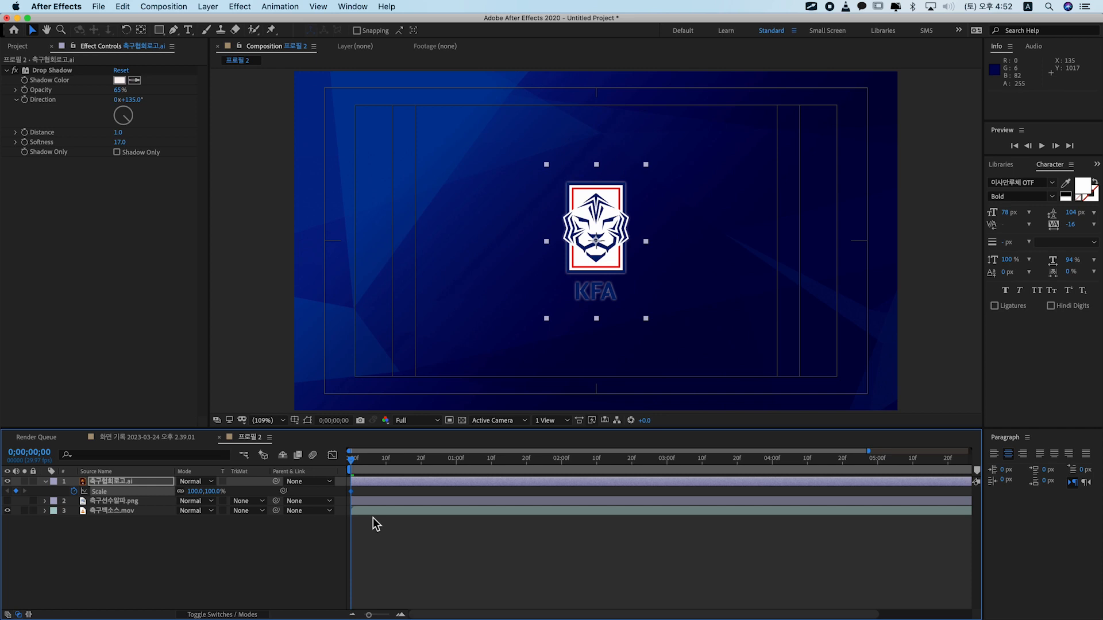
pyautogui.press('p')
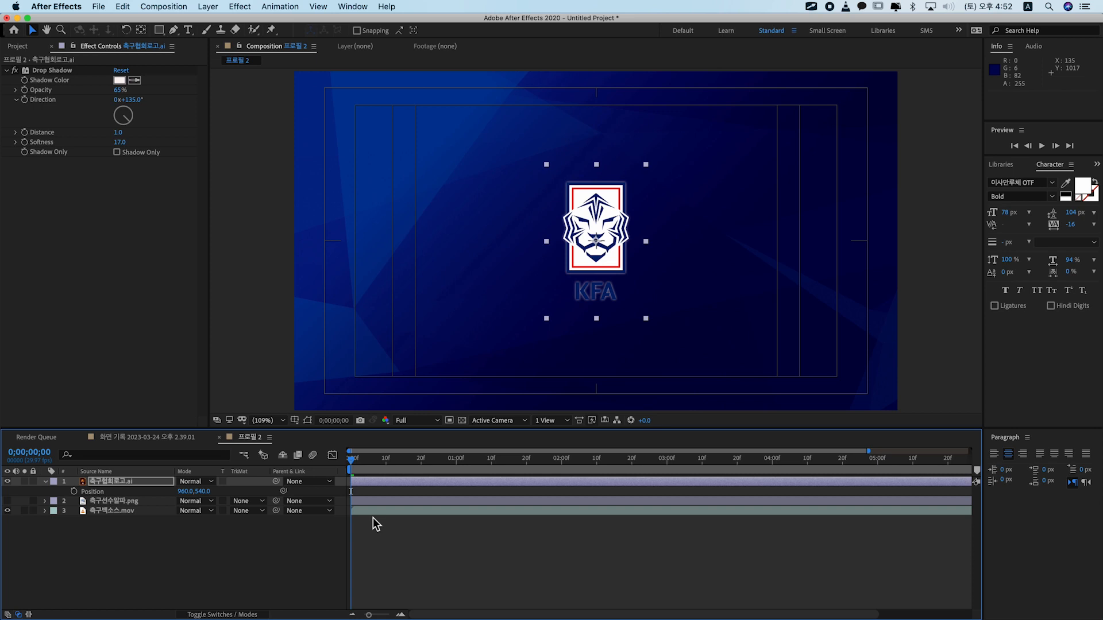
pyautogui.hotkey('alt', 'shift', 's')
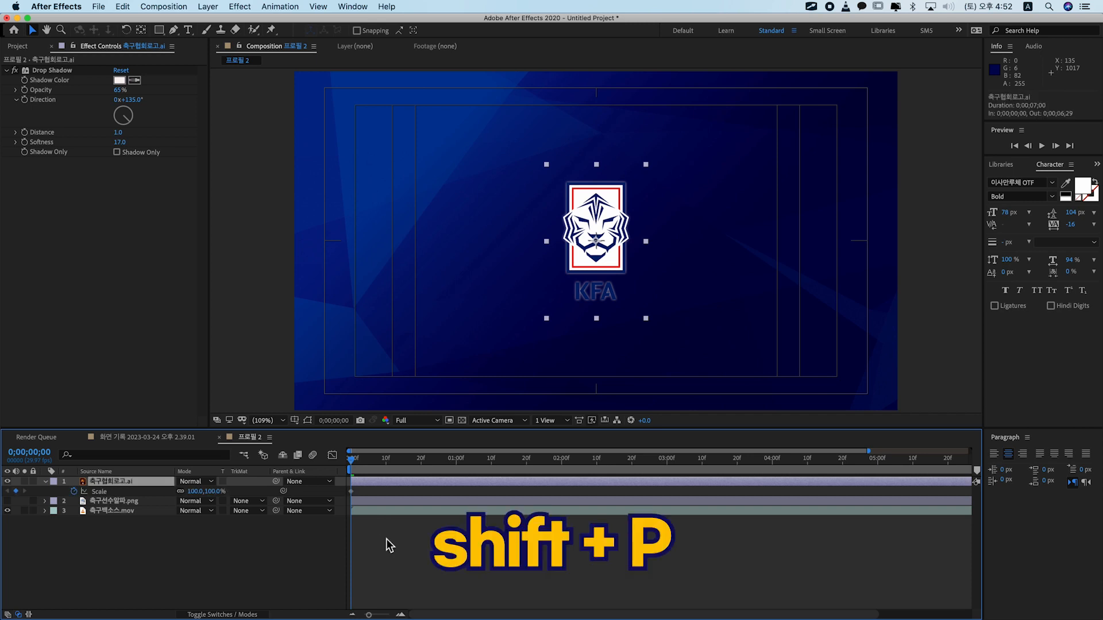
pyautogui.hotkey('shift', 'p')
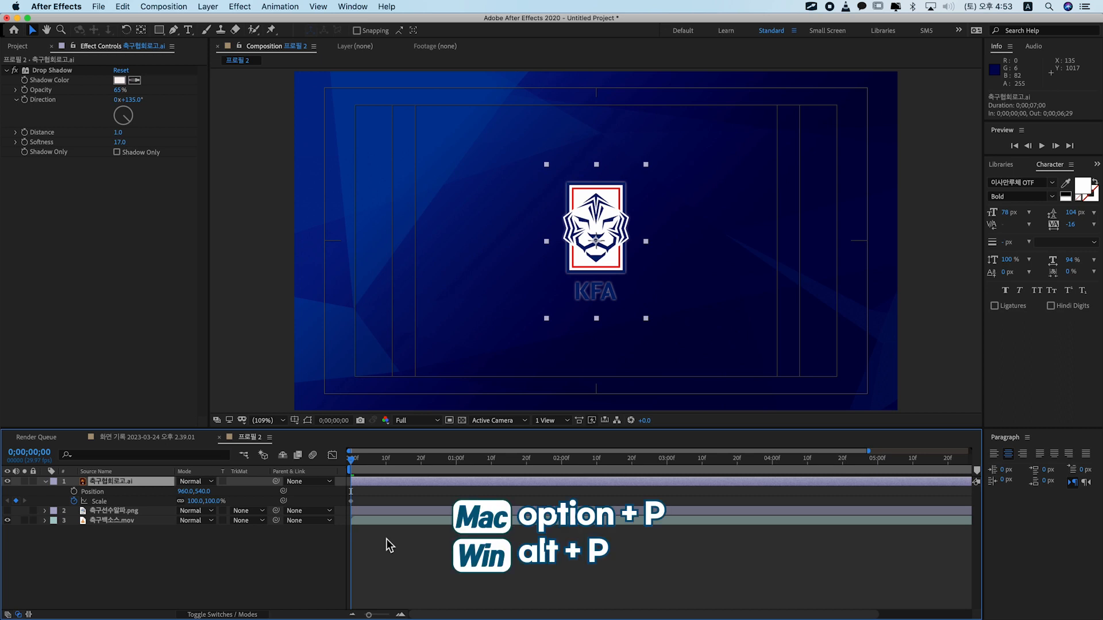
pyautogui.hotkey('alt', 'p')
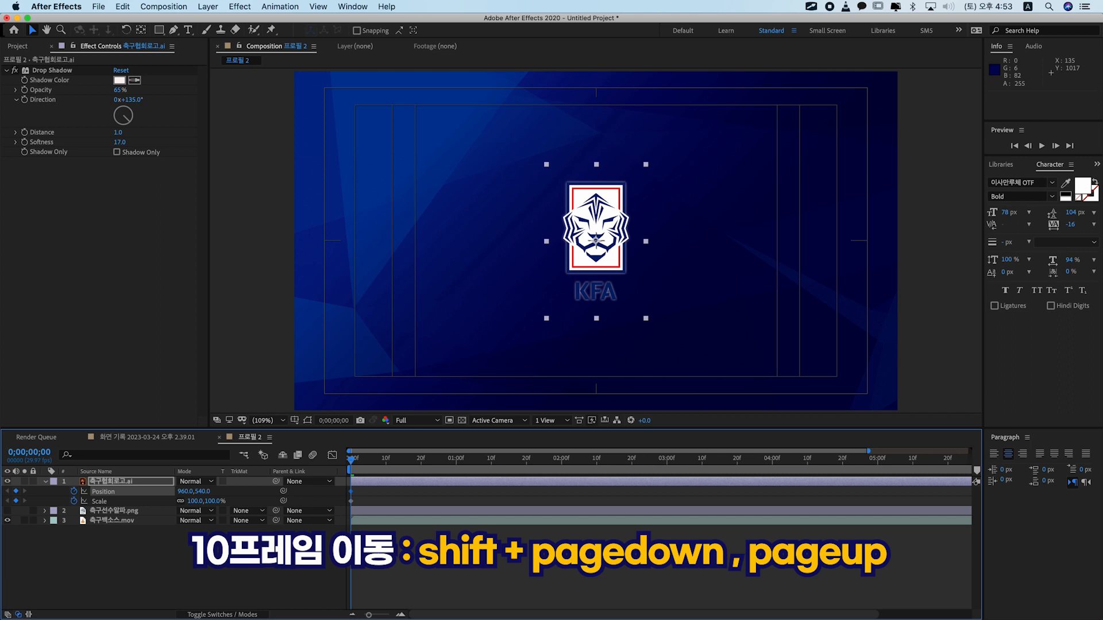
# - Add Scale and Position keyframes to the logo layer at frame 10
pyautogui.hotkey('shift', 'pagedown')
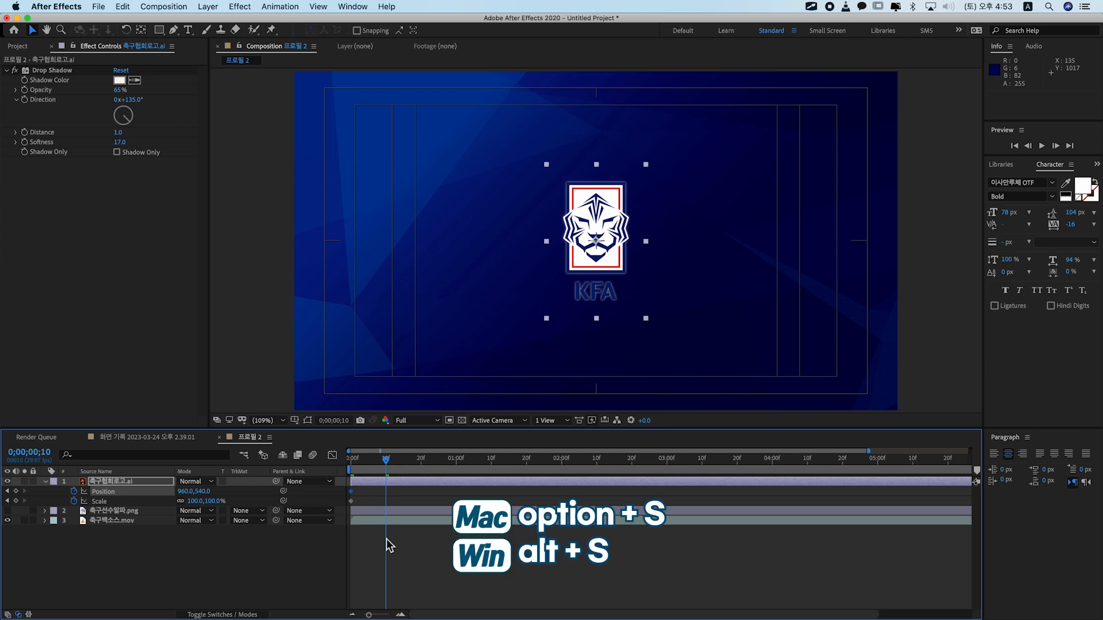
pyautogui.hotkey('alt', 's')
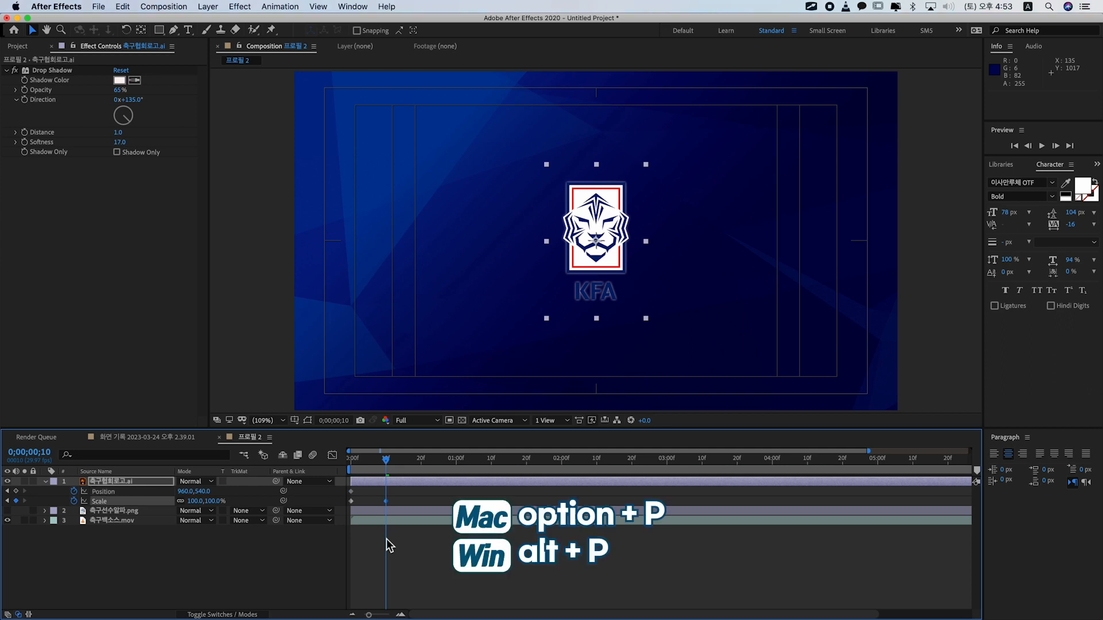
pyautogui.hotkey('alt', 'p')
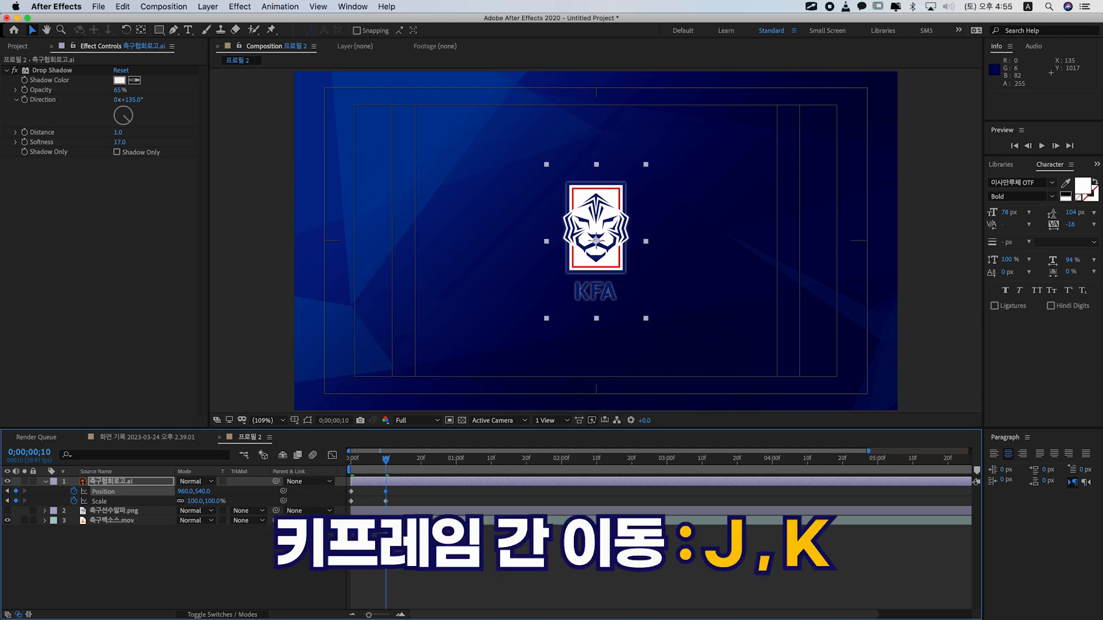
# - Set the logo's Scale to 5000% at the first keyframe and preview the animation
pyautogui.press('j')
pyautogui.press('k')
pyautogui.press('j')
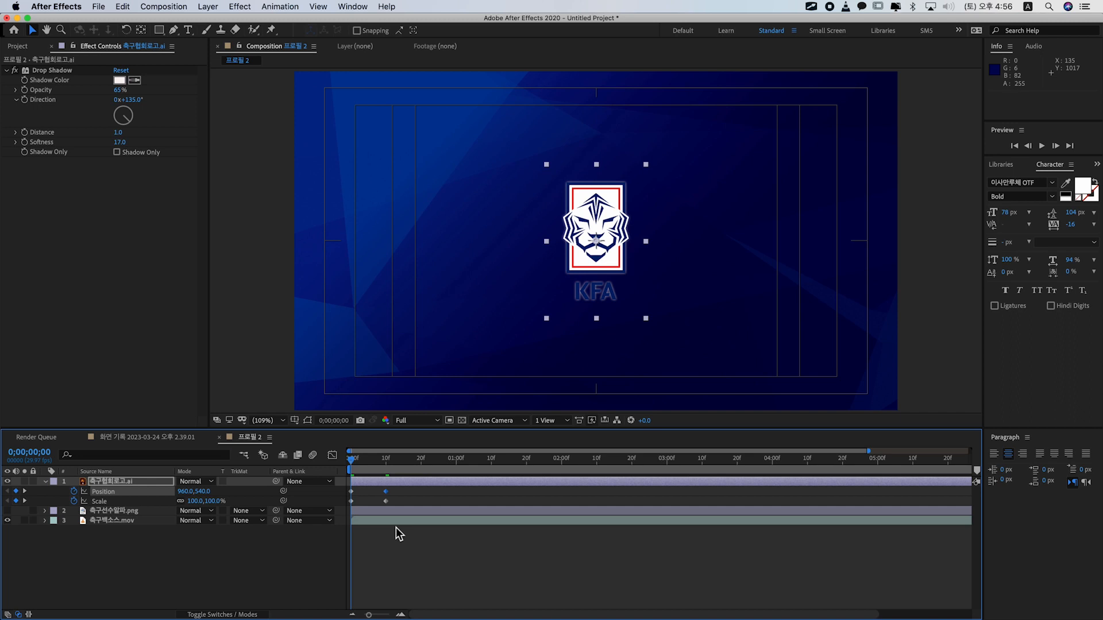
pyautogui.click(215, 502)
pyautogui.moveTo(215, 502); pyautogui.dragTo(694, 557)
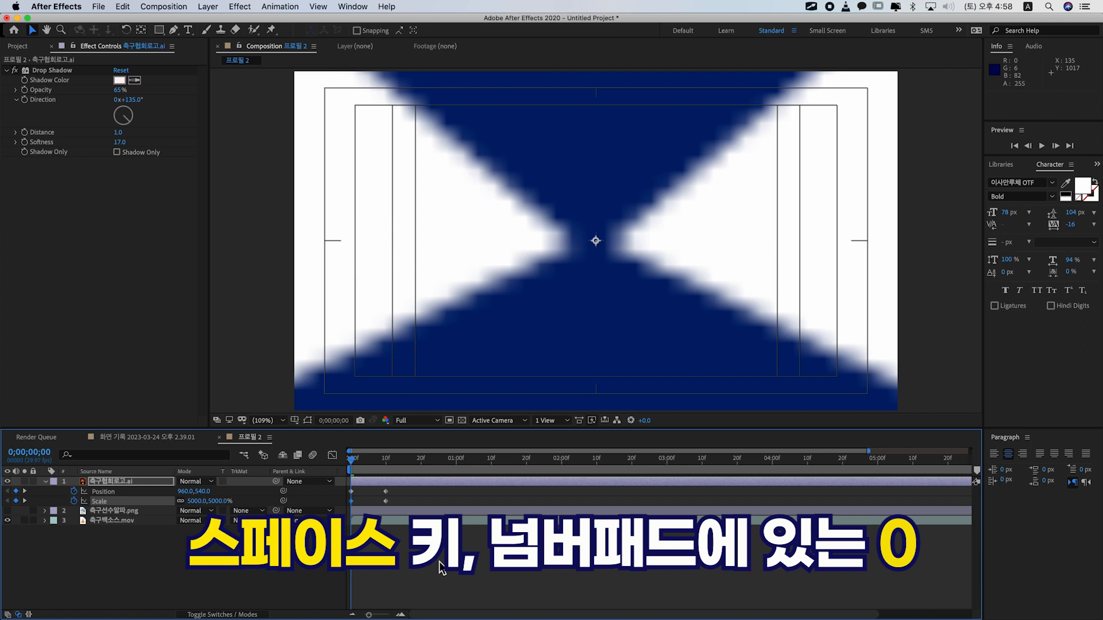
pyautogui.press('space')
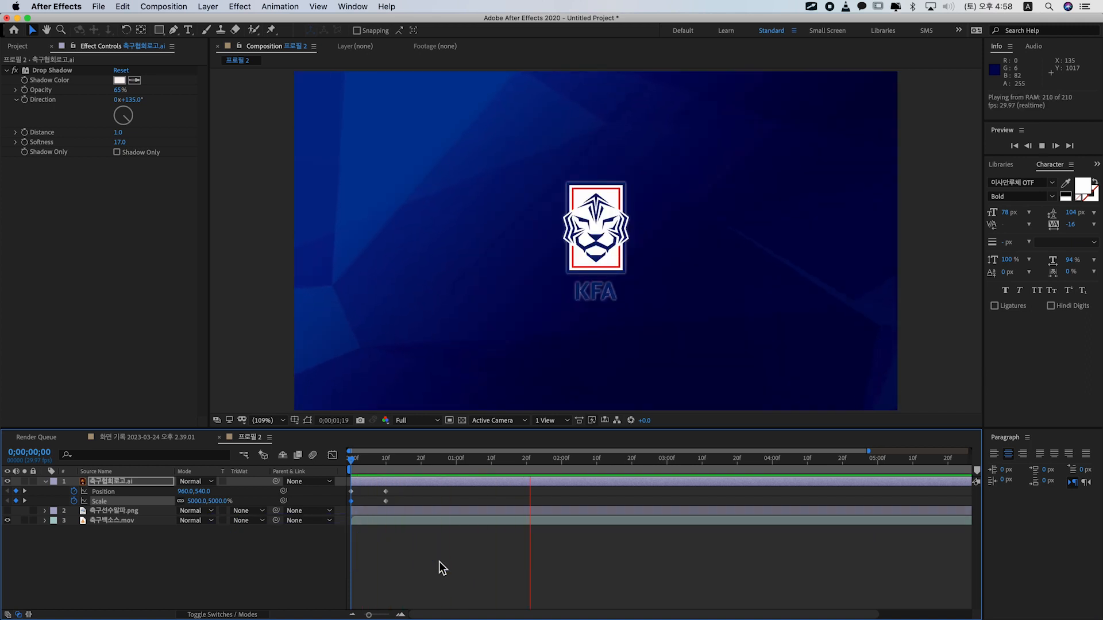
pyautogui.press('space')
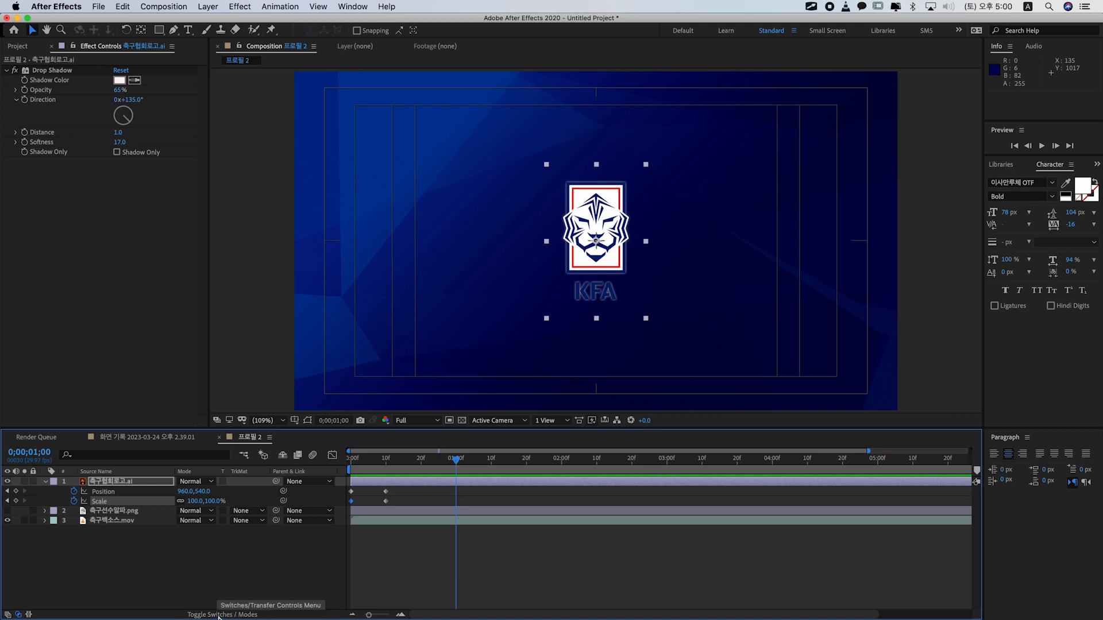
# - Show the layer switches and enable motion blur for the logo layer and the composition
pyautogui.press('F4')
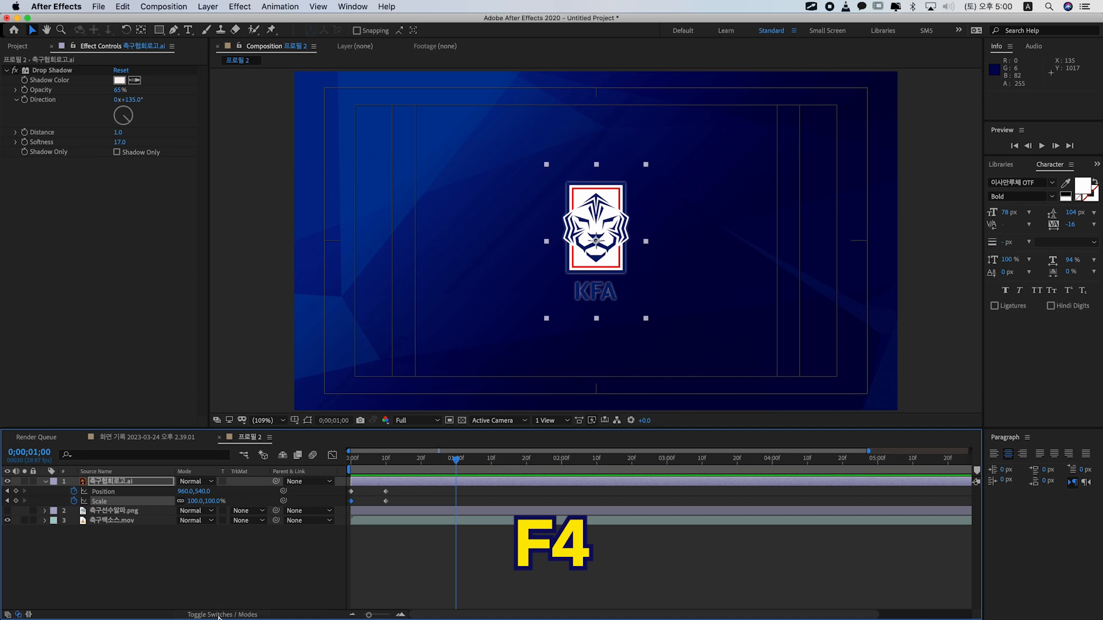
pyautogui.click(218, 615)
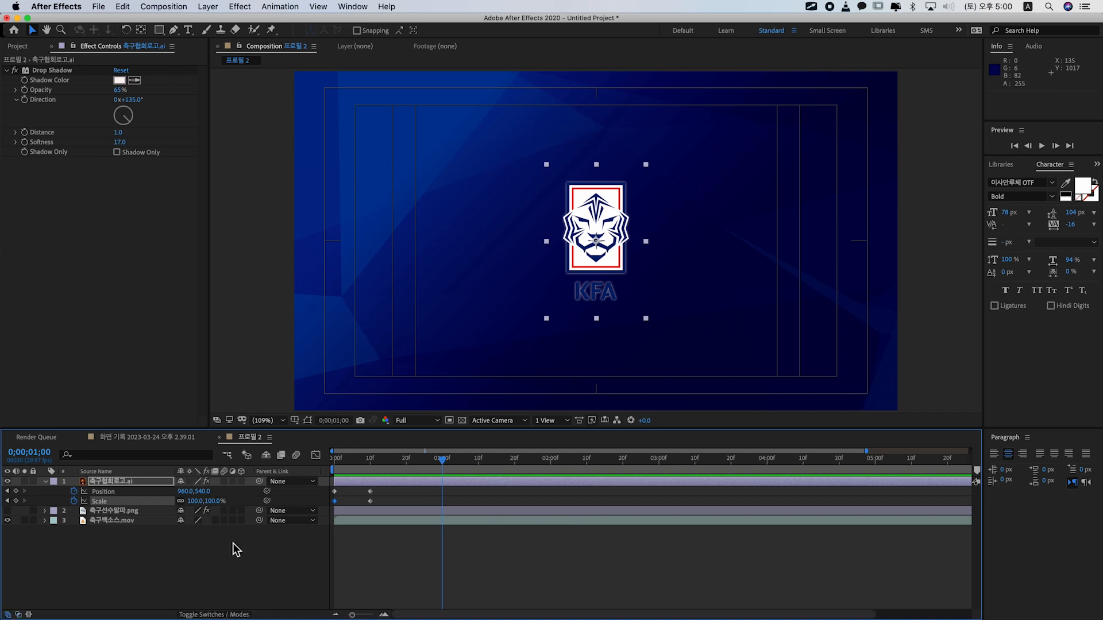
pyautogui.click(222, 481)
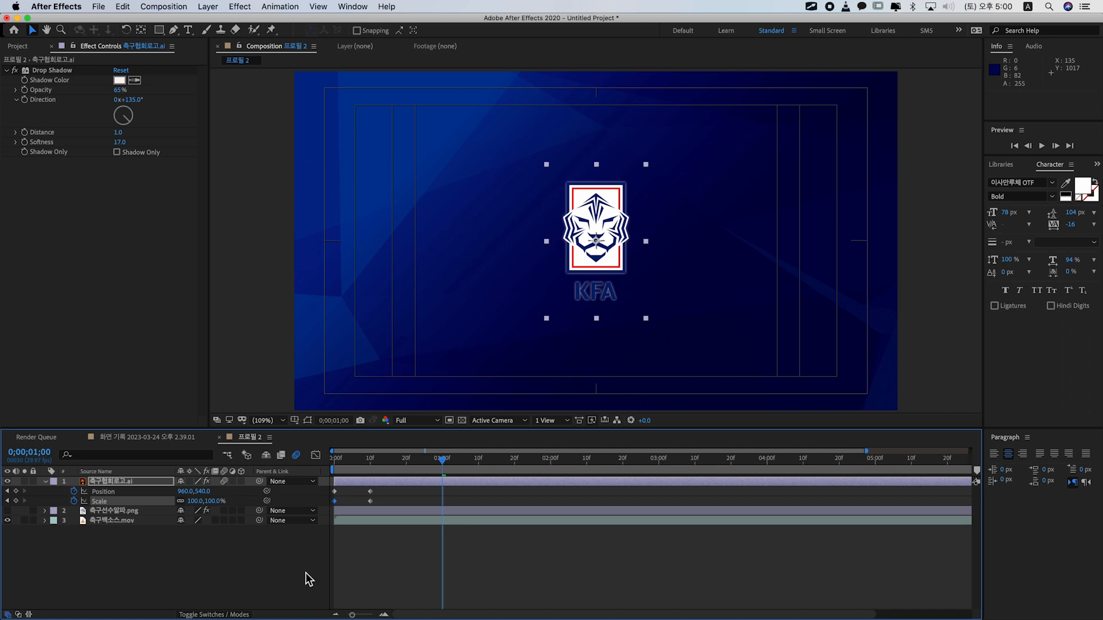
# - Preview the logo animation with motion blur, and turn off the composition's motion blur
pyautogui.press('space')
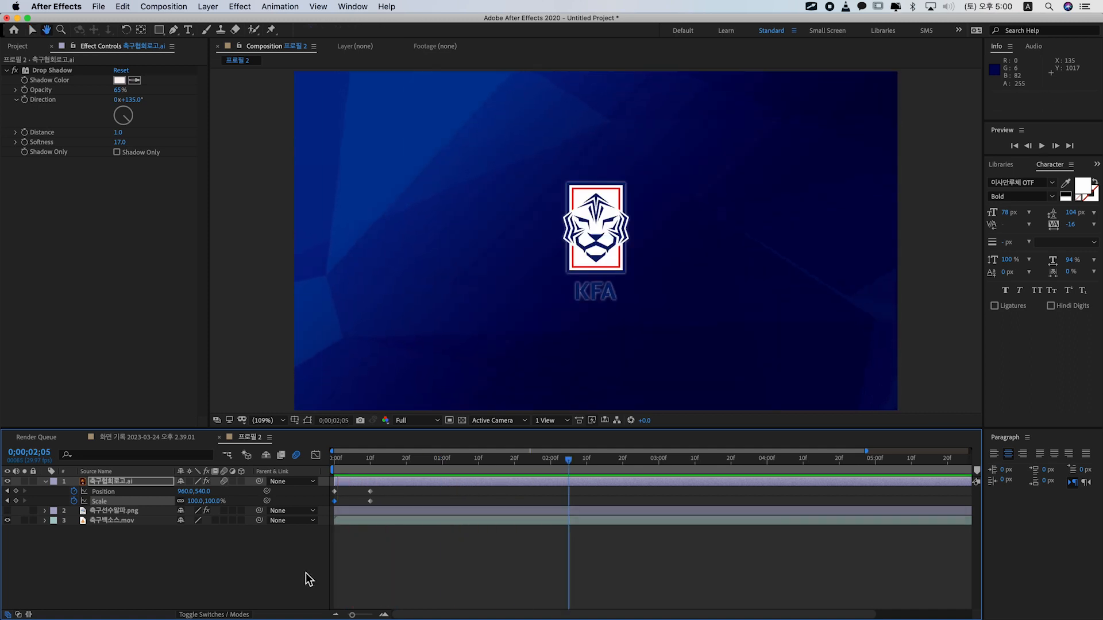
pyautogui.press('space')
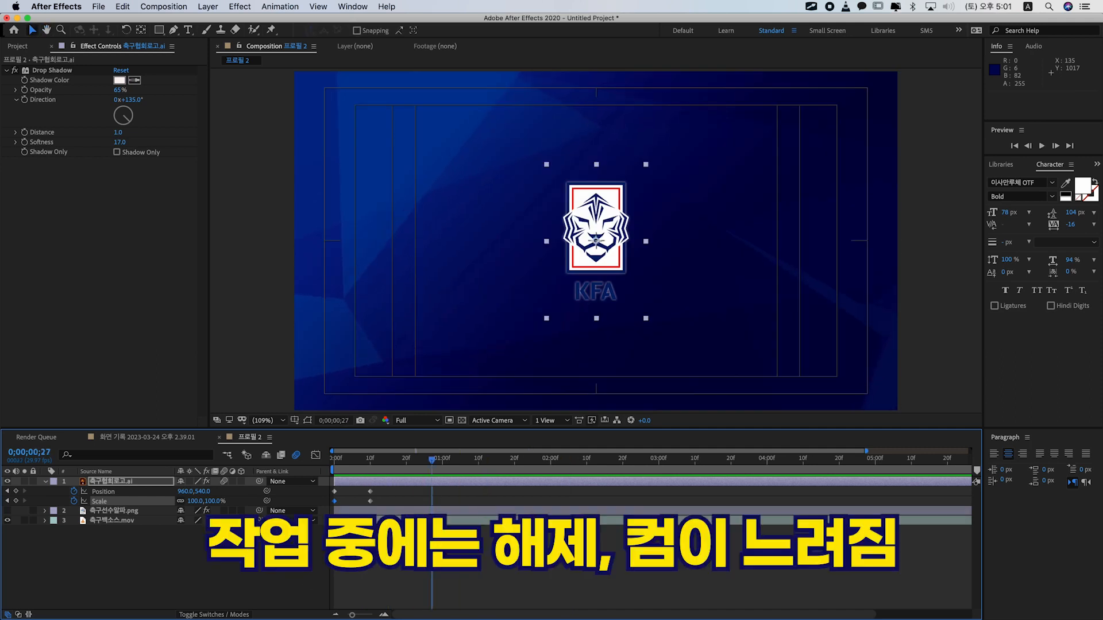
pyautogui.click(296, 457)
# - Add hold-in-place Scale and Position keyframes to the logo layer 10 frames after the second keyframes, at frame 20
pyautogui.click(371, 458)
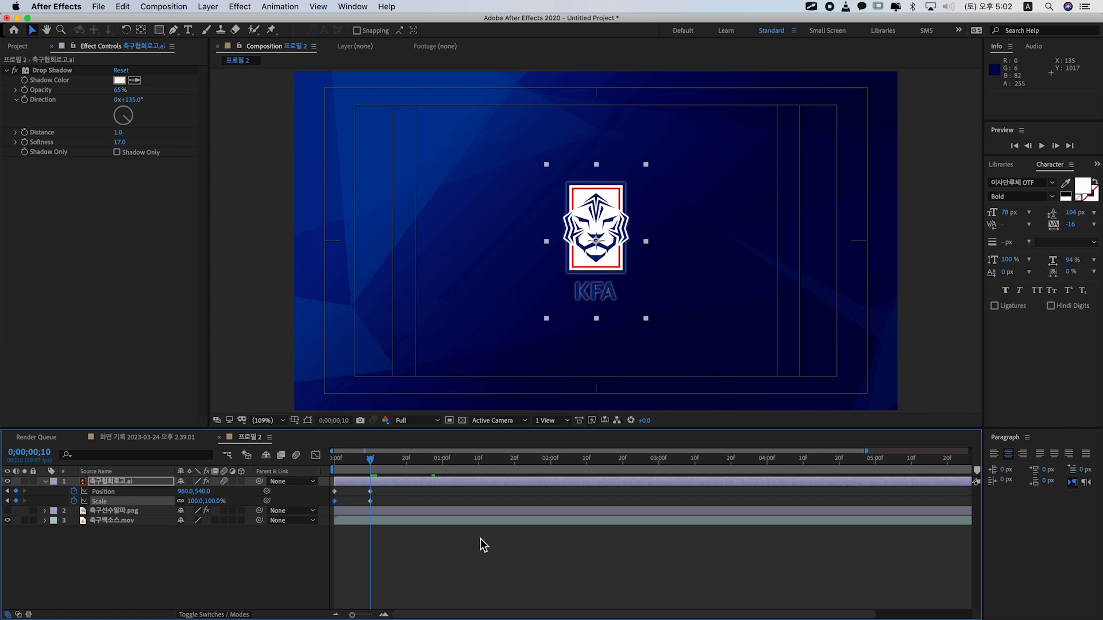
pyautogui.hotkey('shift', 'pagedown')
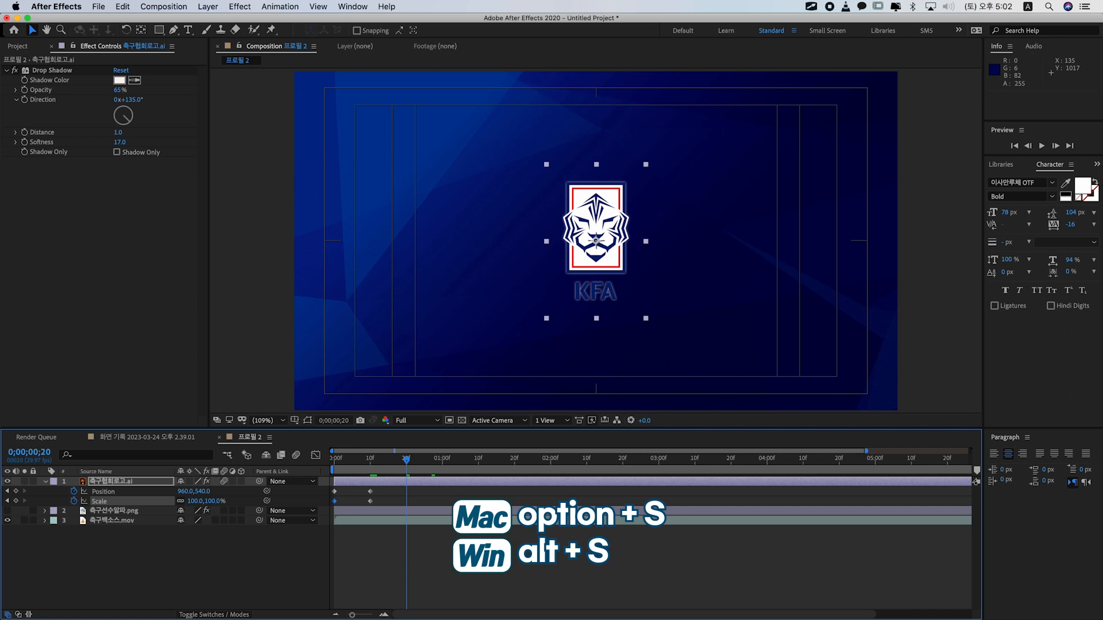
pyautogui.hotkey('alt', 'shift', 's')
pyautogui.hotkey('alt', 'shift', 'p')
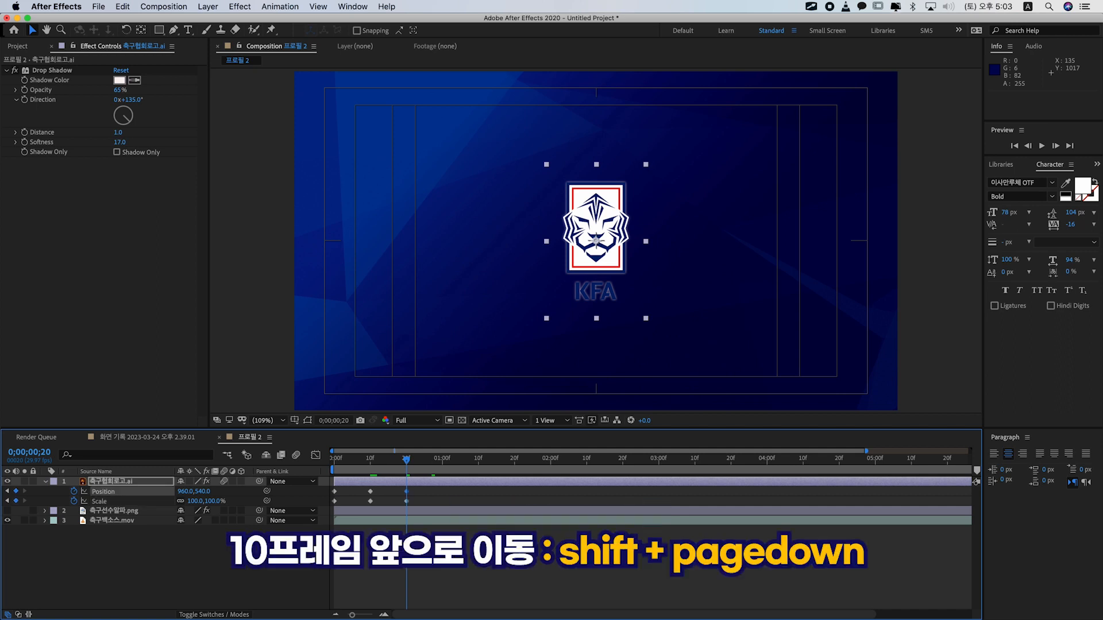
# - At 0;00;01;00, move the logo to the frame's upper-left area at about 470, 350, set its Scale to 67%, and preview
pyautogui.hotkey('shift', 'pagedown')
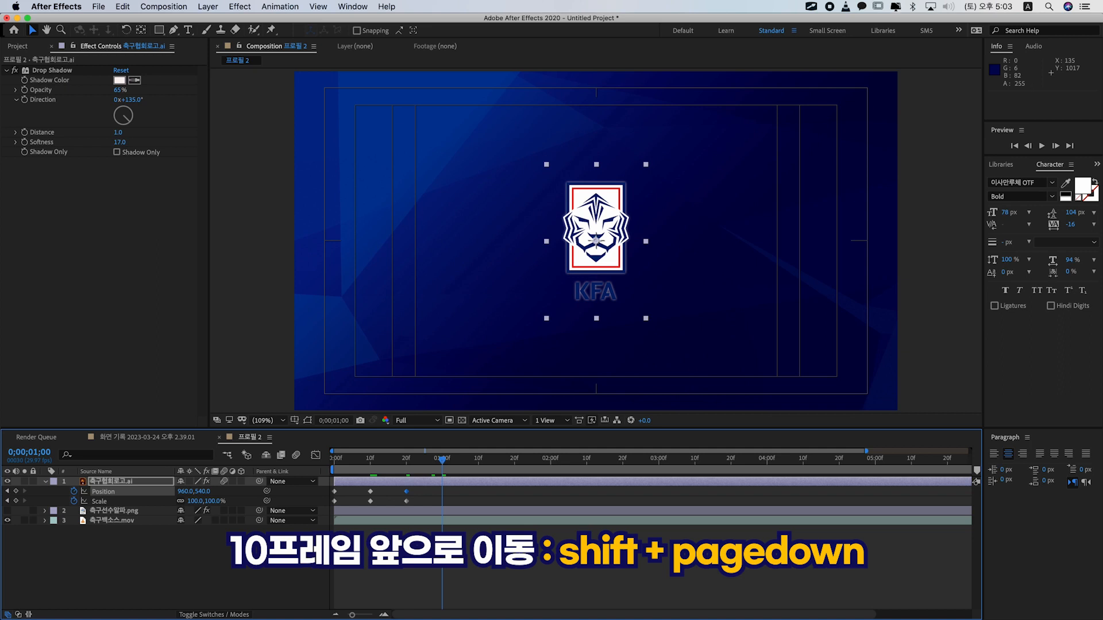
pyautogui.moveTo(616, 267); pyautogui.dragTo(459, 202)
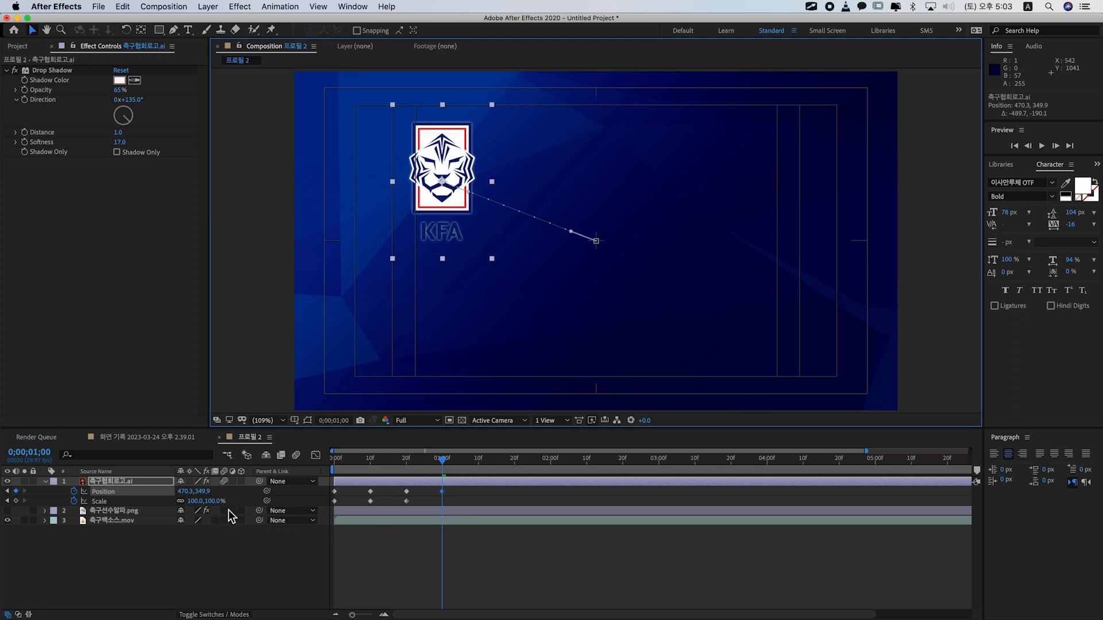
pyautogui.moveTo(221, 505); pyautogui.dragTo(201, 504)
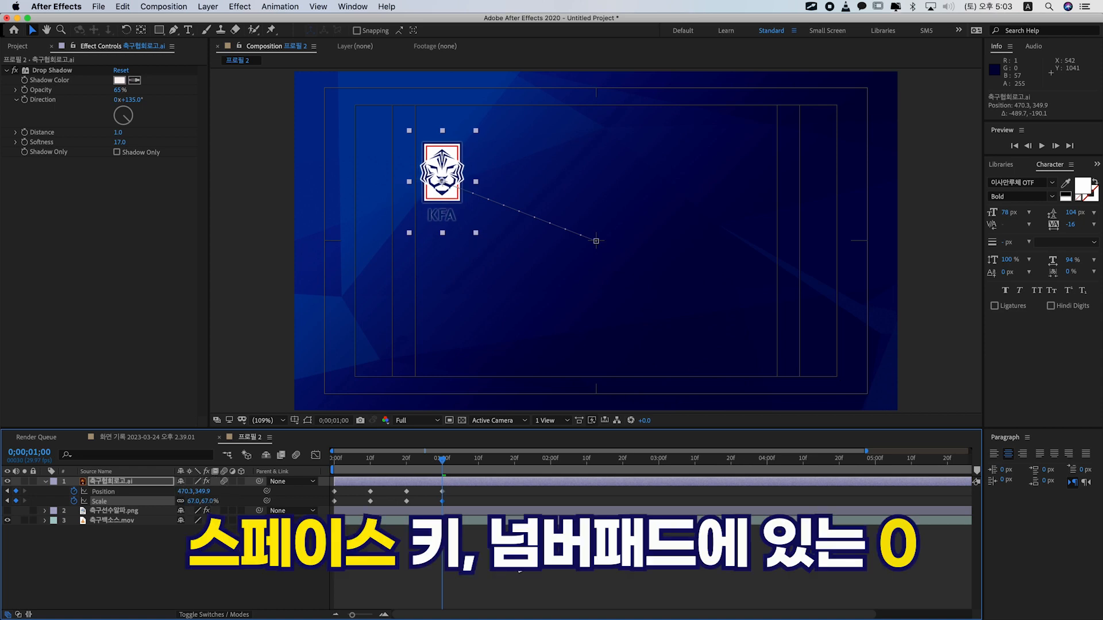
pyautogui.press('space')
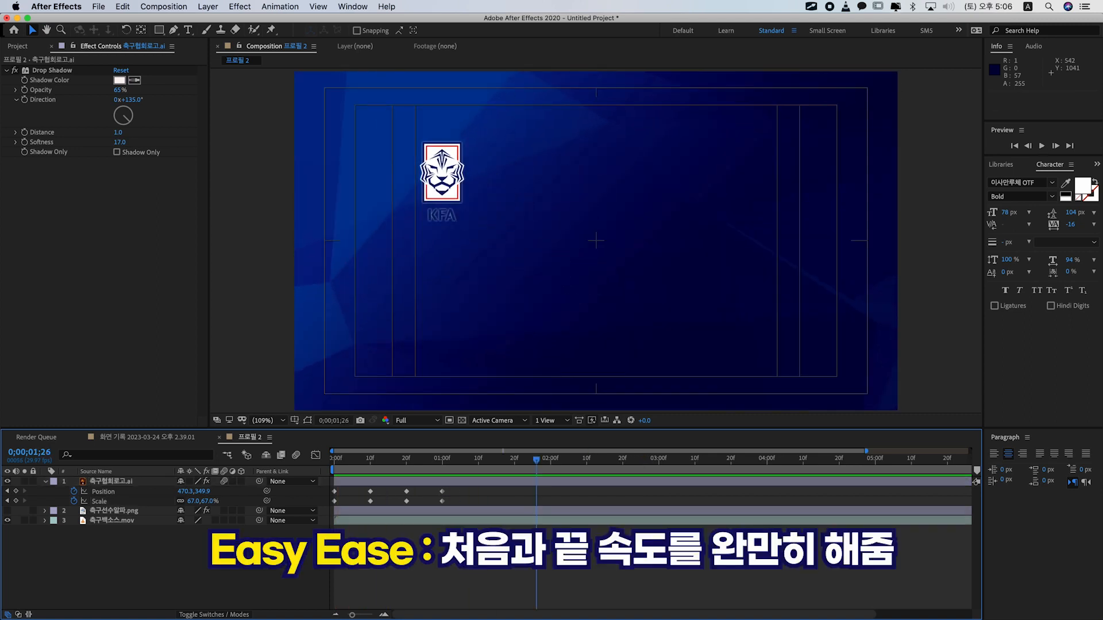
# - Apply Easy Ease to all Position and Scale keyframes of the logo layer and preview the animation
pyautogui.moveTo(470, 504); pyautogui.dragTo(322, 489)
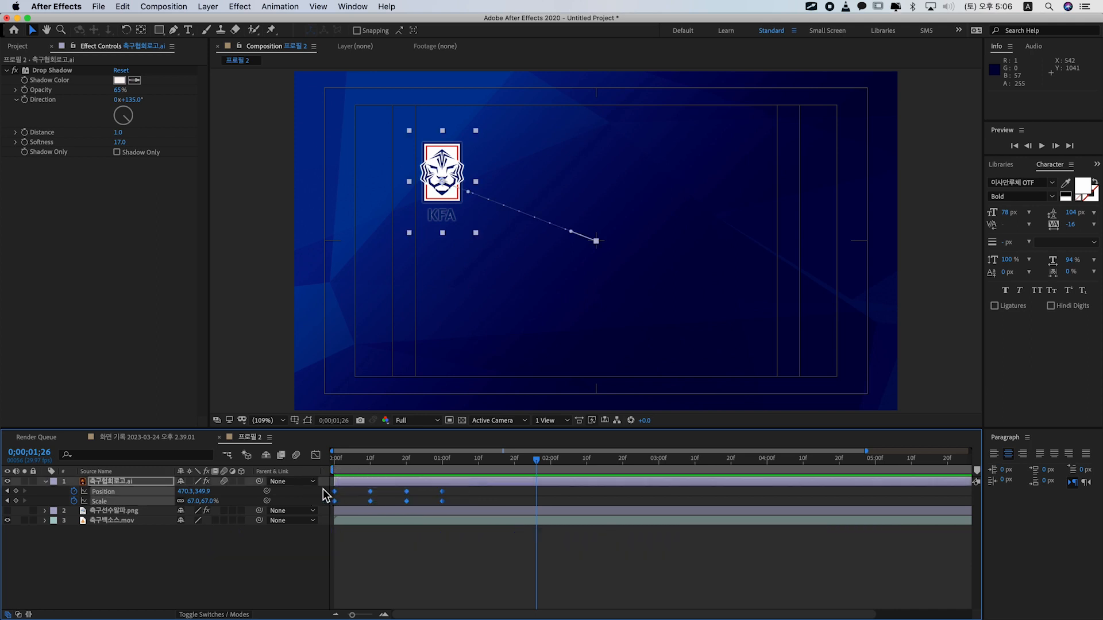
pyautogui.rightClick(443, 495)
pyautogui.moveTo(532, 613)
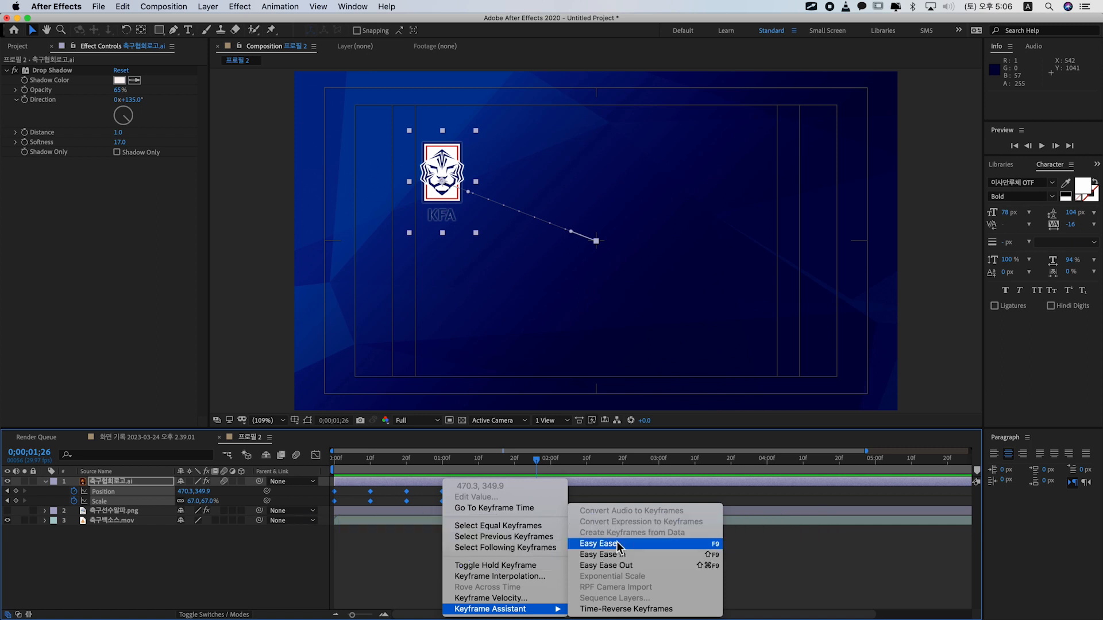
pyautogui.click(616, 541)
pyautogui.press('space')
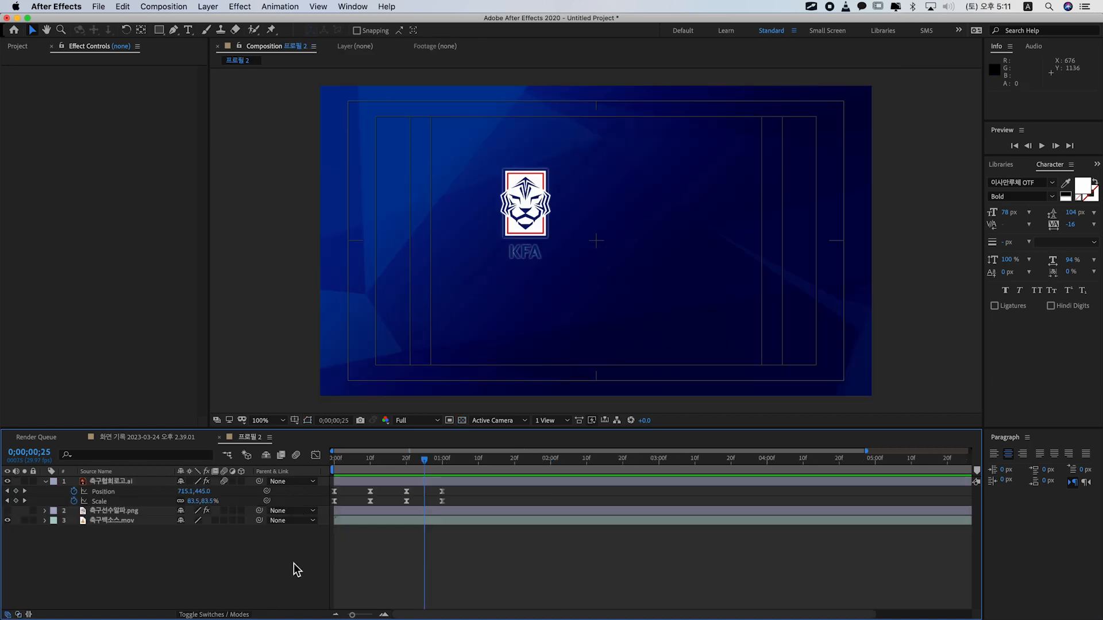
# - With the Pen tool, draw a right-pointing chevron path from above the frame to its centre and down past the lower edge
pyautogui.press('g')
pyautogui.click(464, 73)
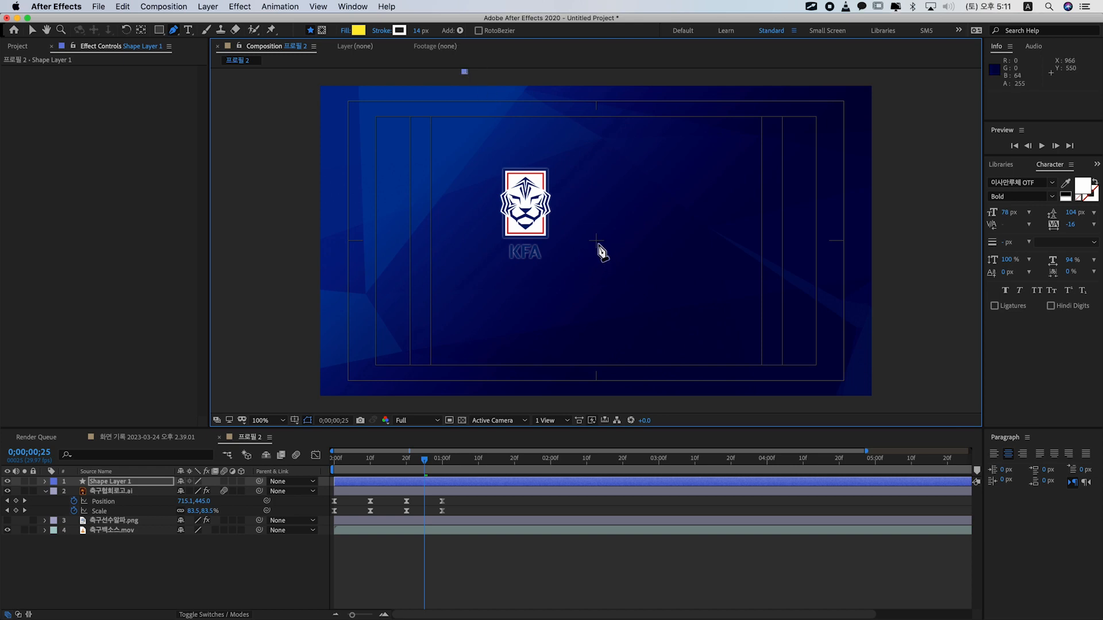
pyautogui.click(595, 240)
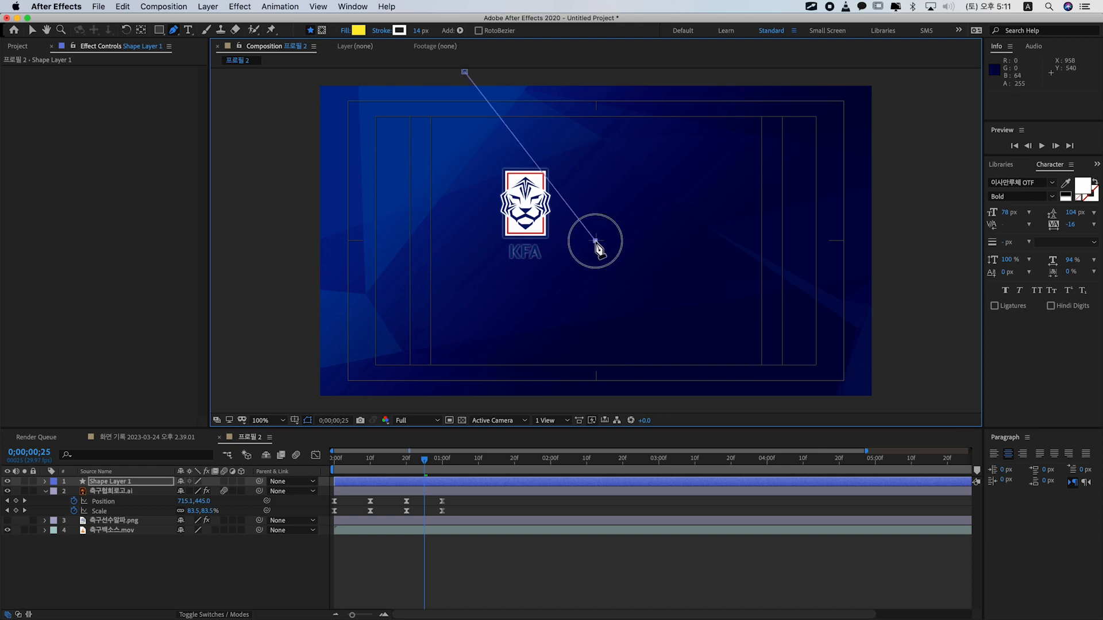
pyautogui.click(449, 408)
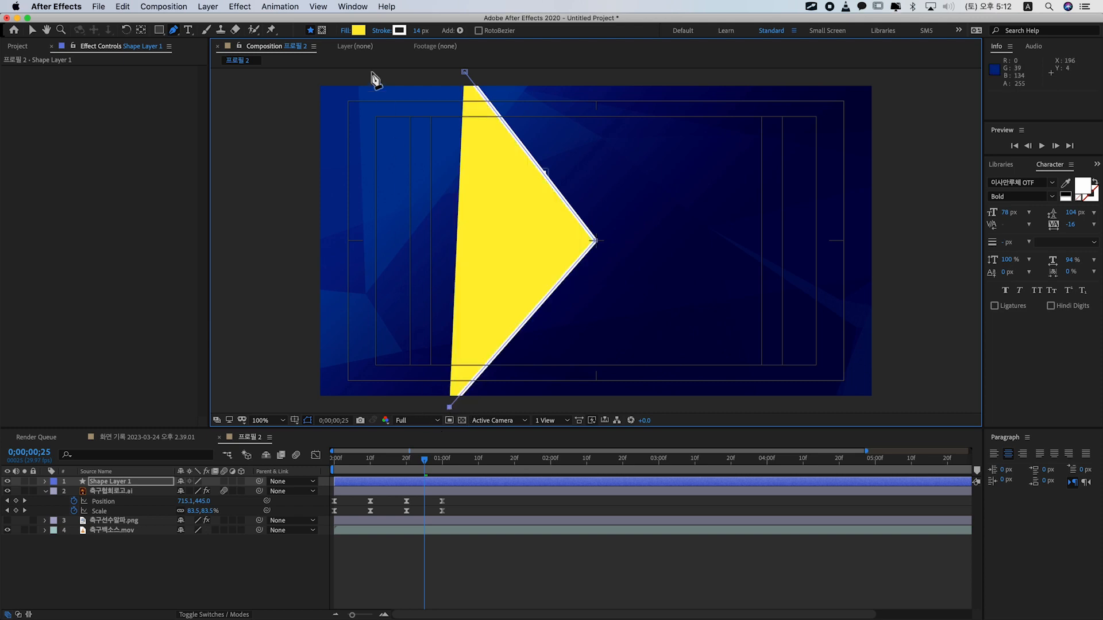
# - Cycle the chevron shape's fill type until it has no fill, leaving only the white stroke
pyautogui.keyDown('alt'); pyautogui.click(359, 32); pyautogui.keyUp('alt')
pyautogui.keyDown('alt'); pyautogui.click(359, 32); pyautogui.keyUp('alt')
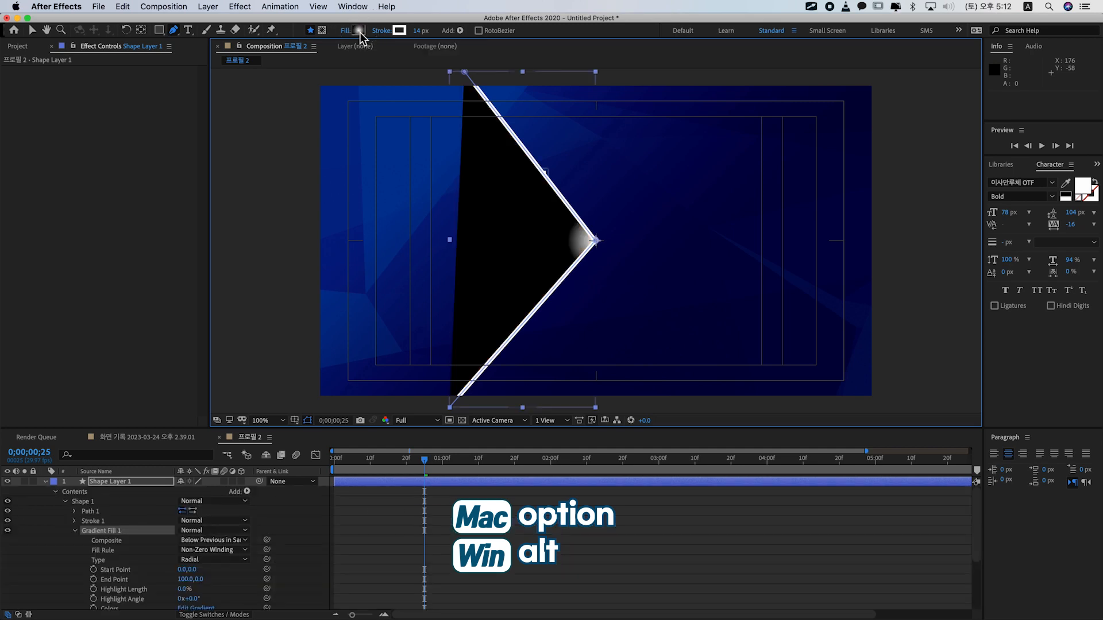
pyautogui.keyDown('alt'); pyautogui.click(359, 32); pyautogui.keyUp('alt')
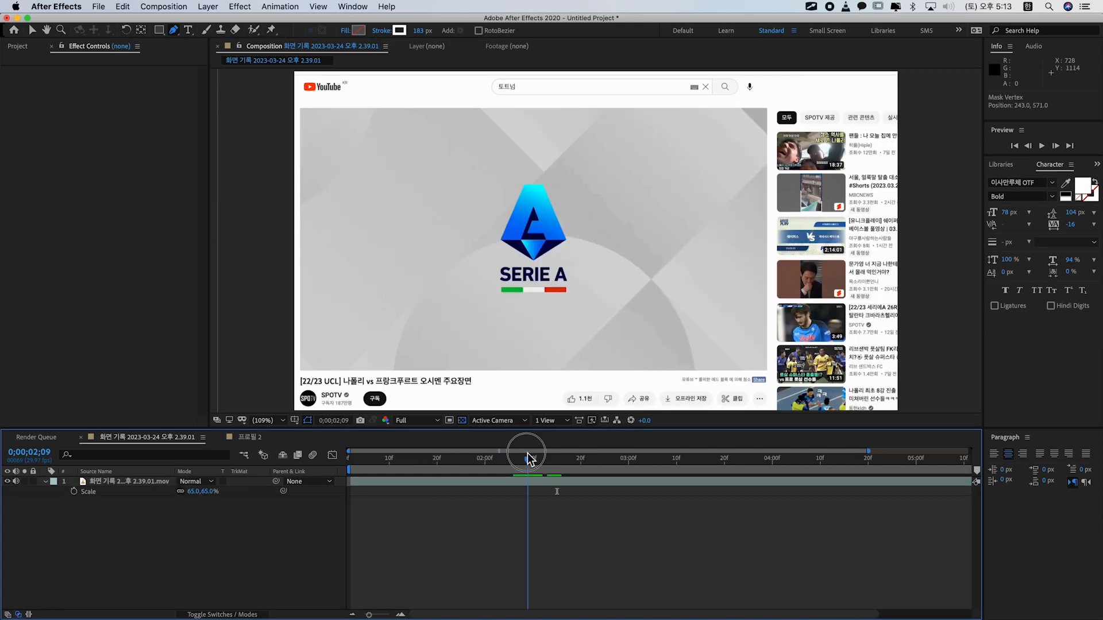
# - Check the reference recording's timing and shift the chevron shape layer so that it starts at frame 20
pyautogui.moveTo(527, 453); pyautogui.dragTo(592, 455)
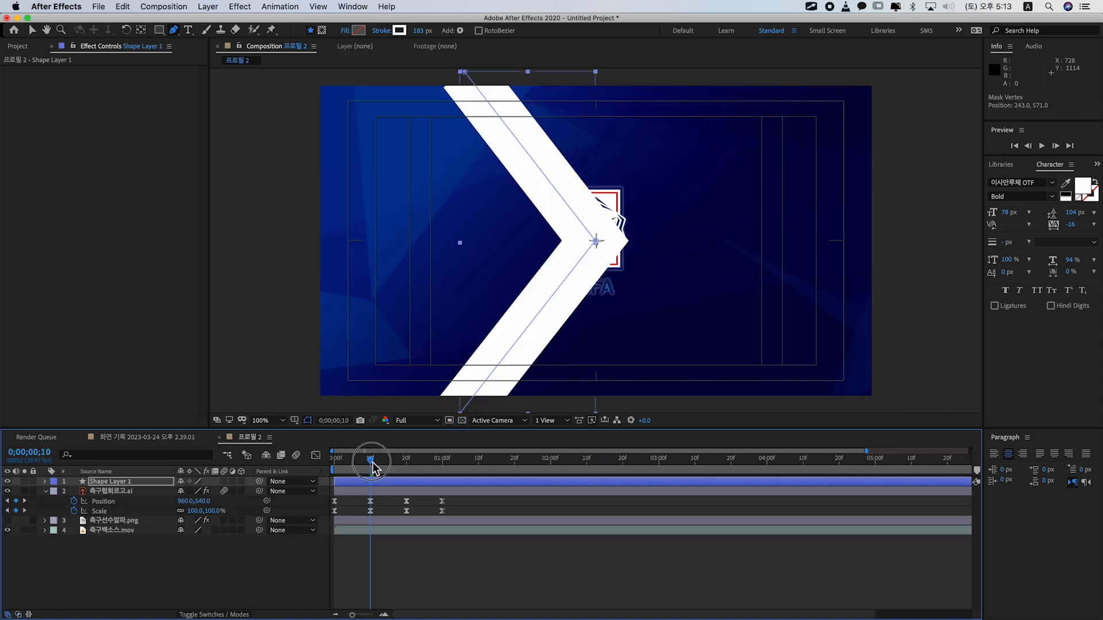
pyautogui.moveTo(370, 463); pyautogui.dragTo(409, 466)
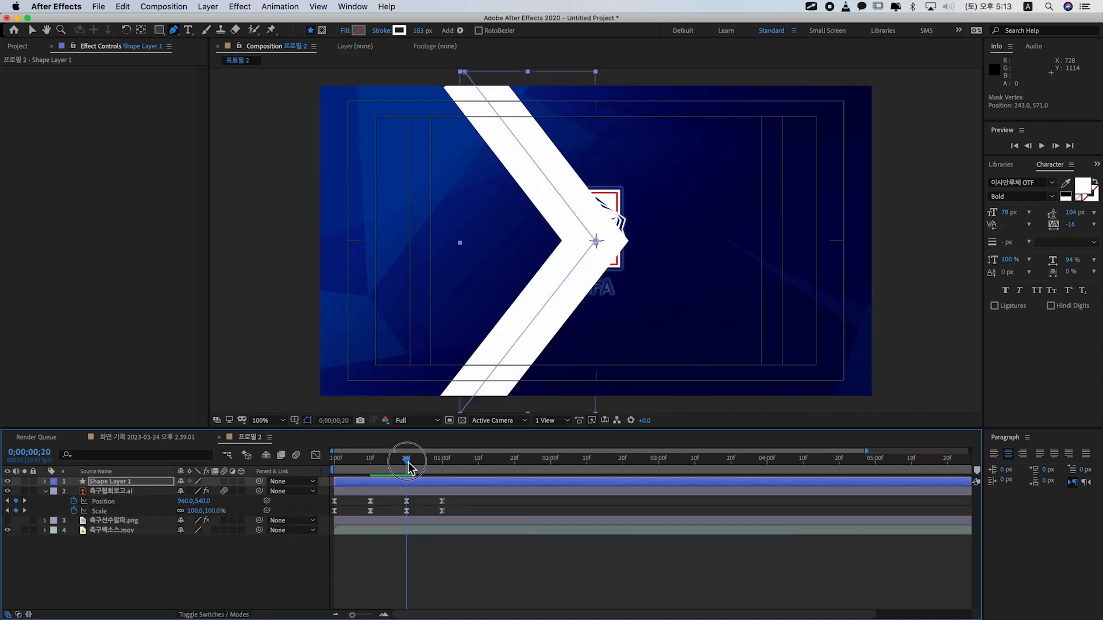
pyautogui.moveTo(343, 482); pyautogui.dragTo(424, 493)
pyautogui.press('super+z')
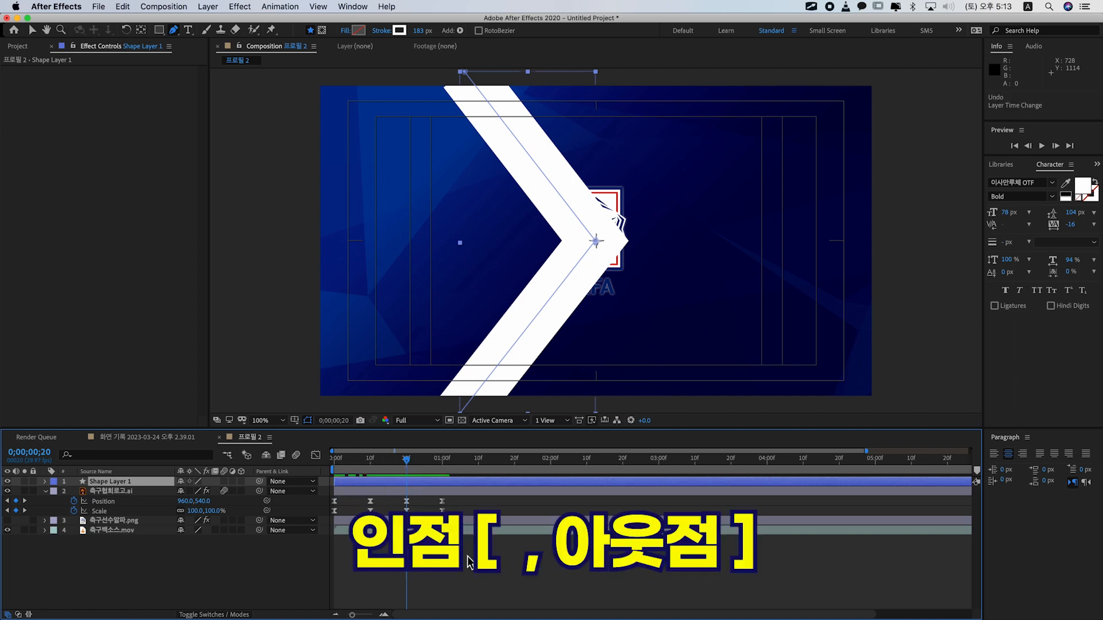
pyautogui.press('super+shift+z')
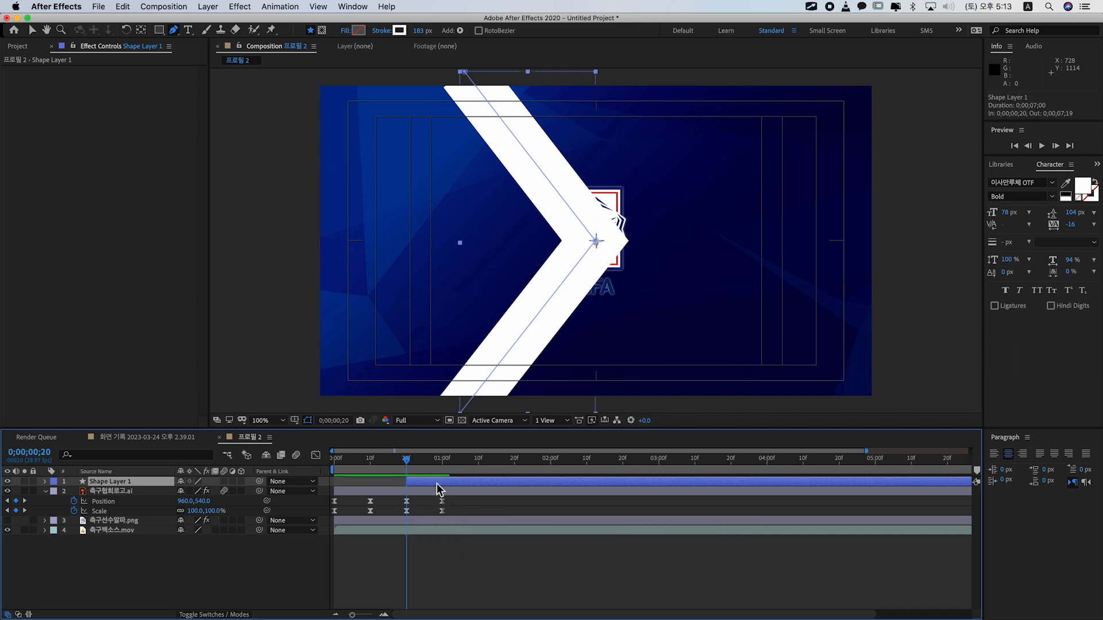
# - Add Position keyframes to the chevron shape layer at frame 20 and at 0;00;01;00
pyautogui.press('p')
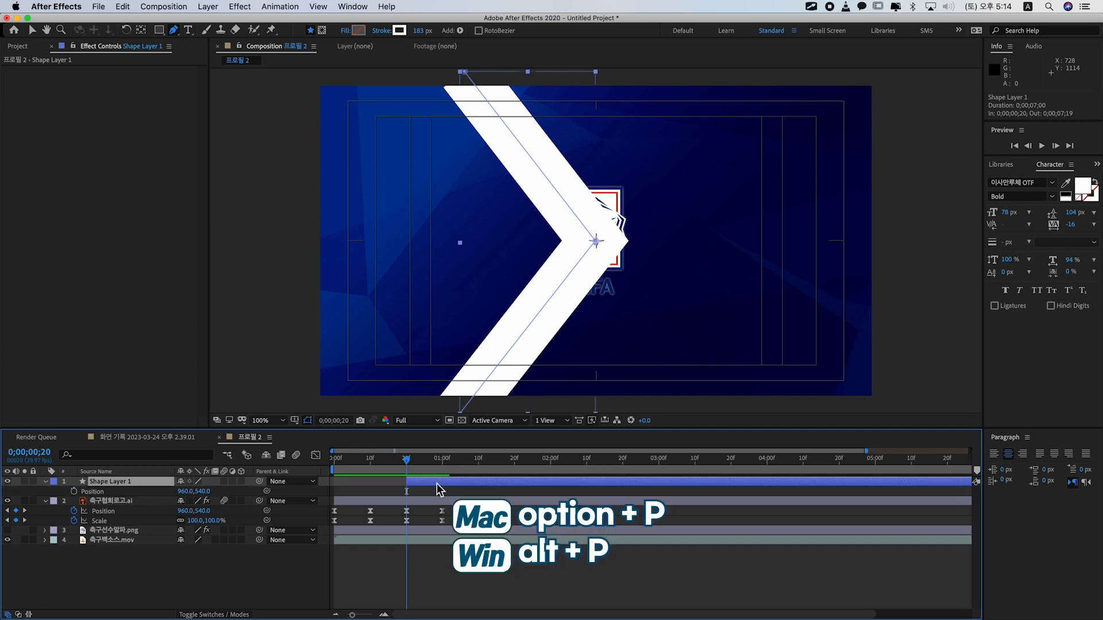
pyautogui.hotkey('alt', 'p')
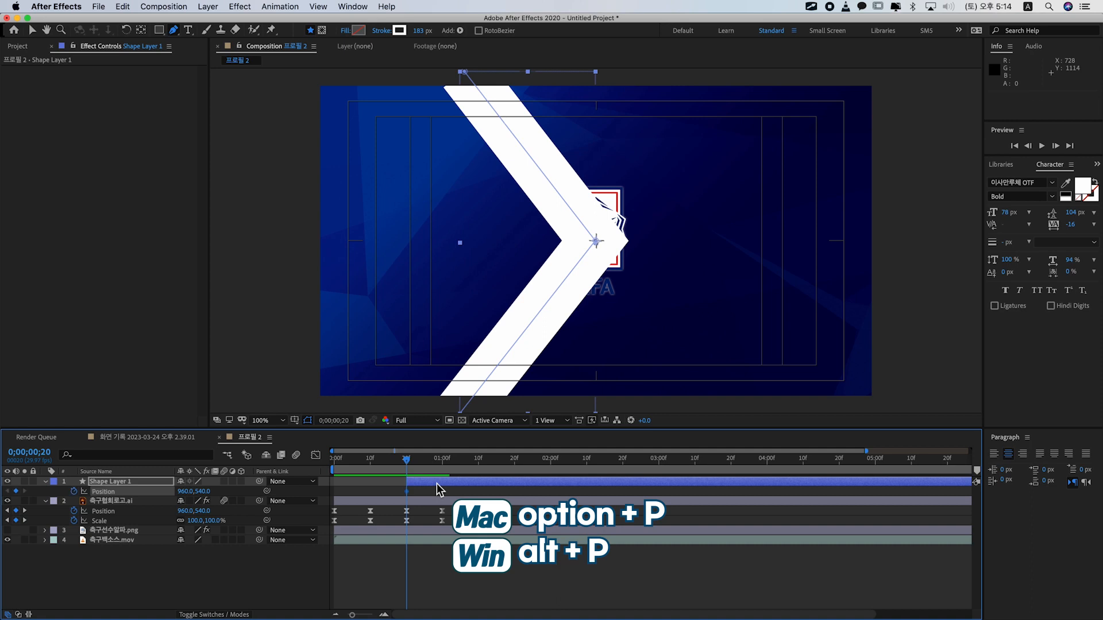
pyautogui.moveTo(408, 463); pyautogui.dragTo(442, 463)
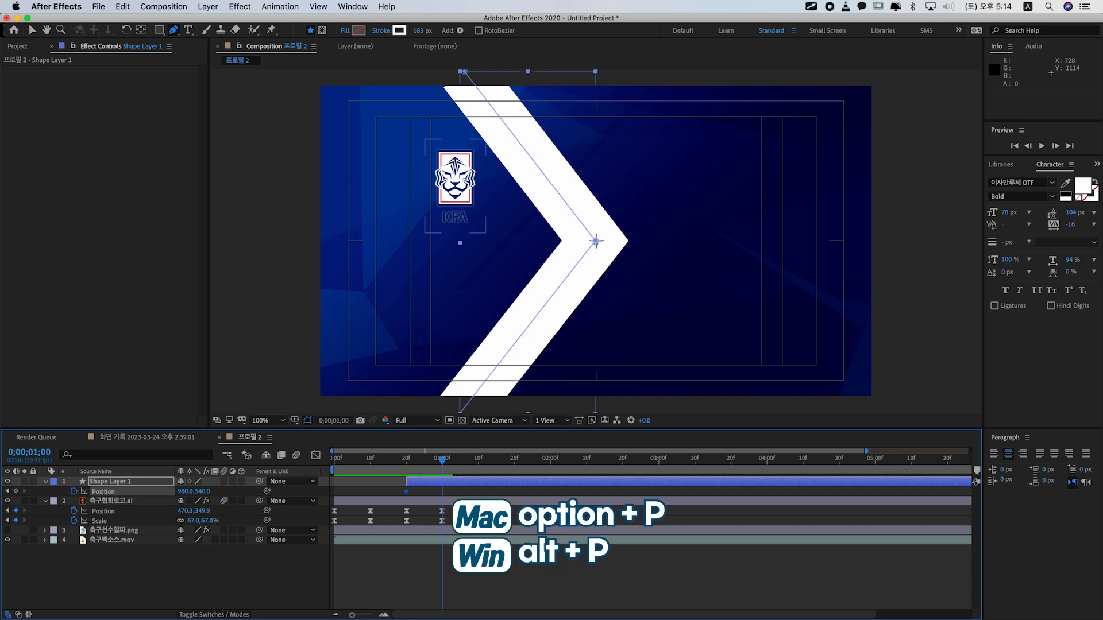
pyautogui.hotkey('alt', 'p')
# - Place the chevron off the left edge (-146, 540) at frame 20 and off the right edge at 0;00;01;00, and enable its motion blur
pyautogui.press('v')
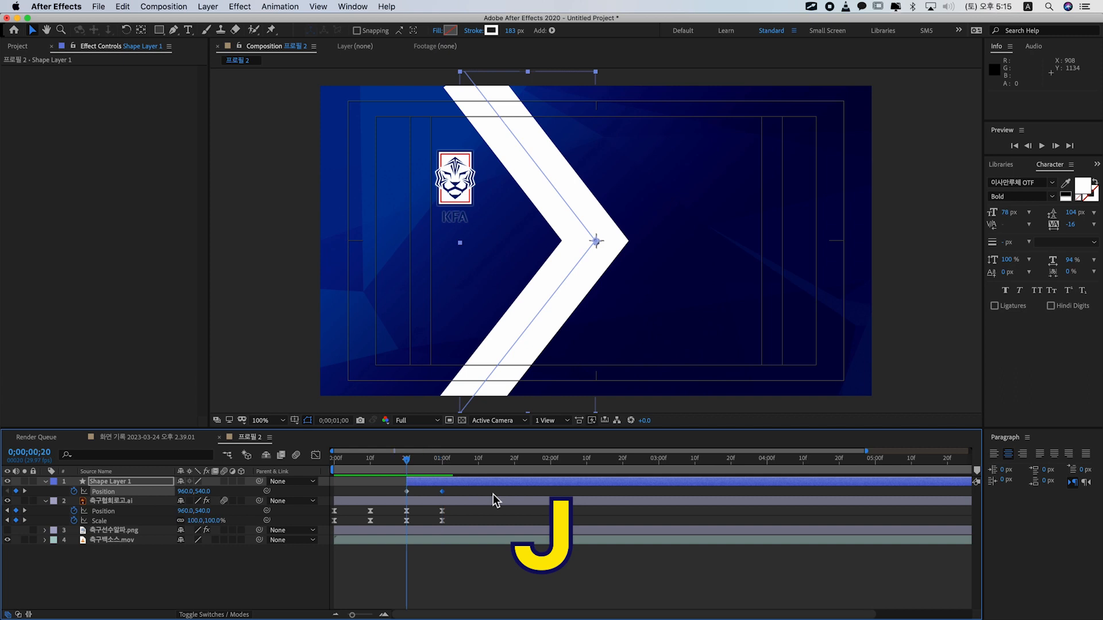
pyautogui.press('j')
pyautogui.moveTo(585, 262); pyautogui.dragTo(256, 257)
pyautogui.moveTo(419, 457); pyautogui.dragTo(441, 458)
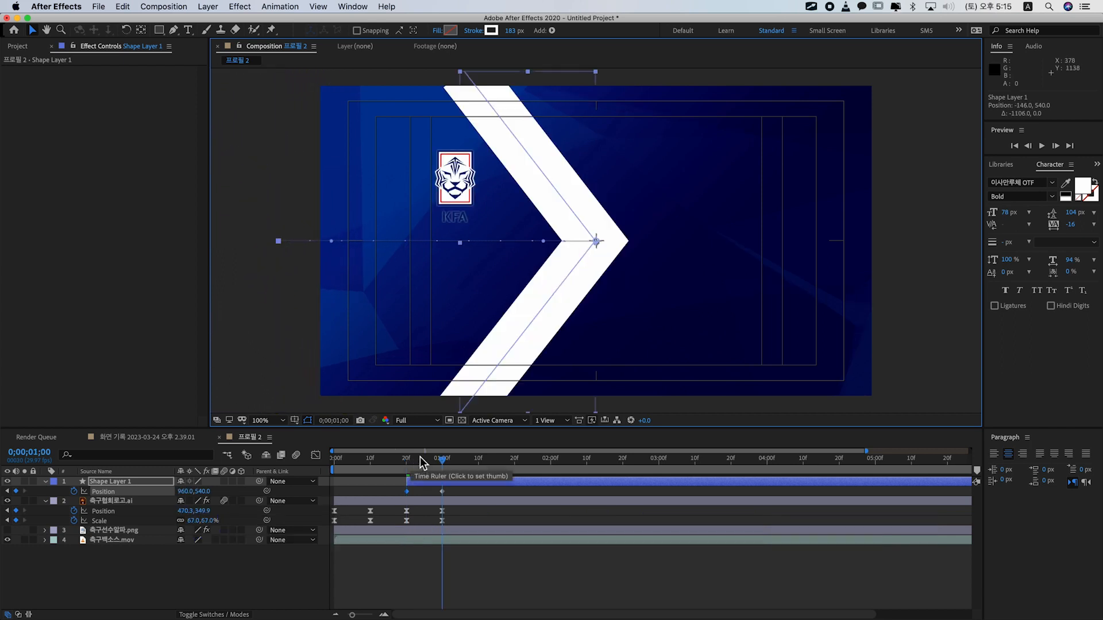
pyautogui.moveTo(597, 267); pyautogui.dragTo(1006, 302)
pyautogui.click(424, 458)
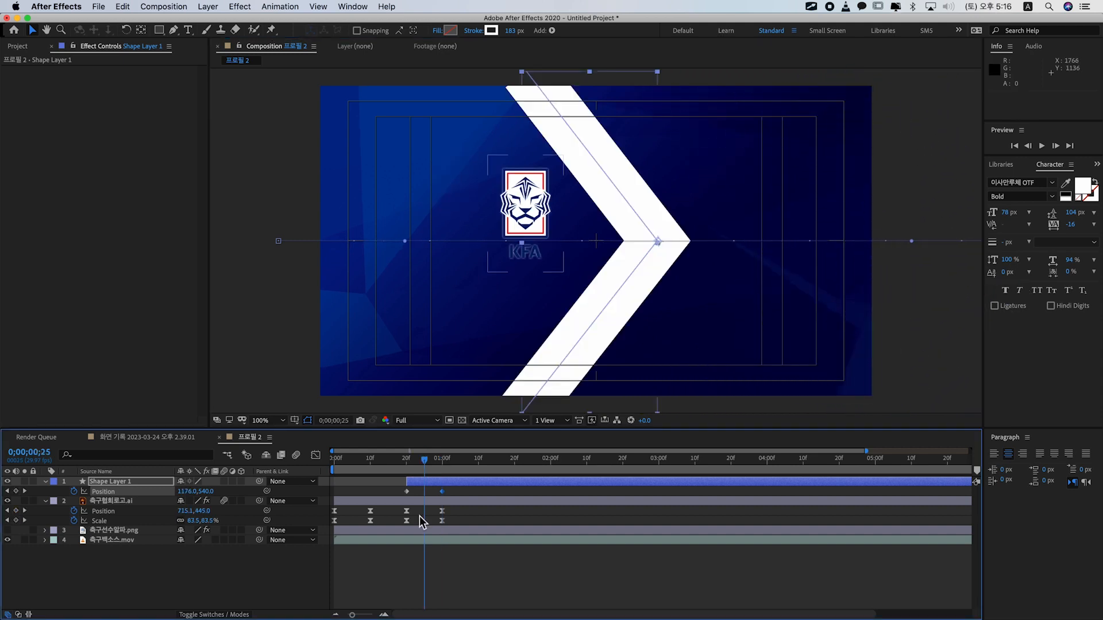
pyautogui.click(296, 455)
pyautogui.click(224, 481)
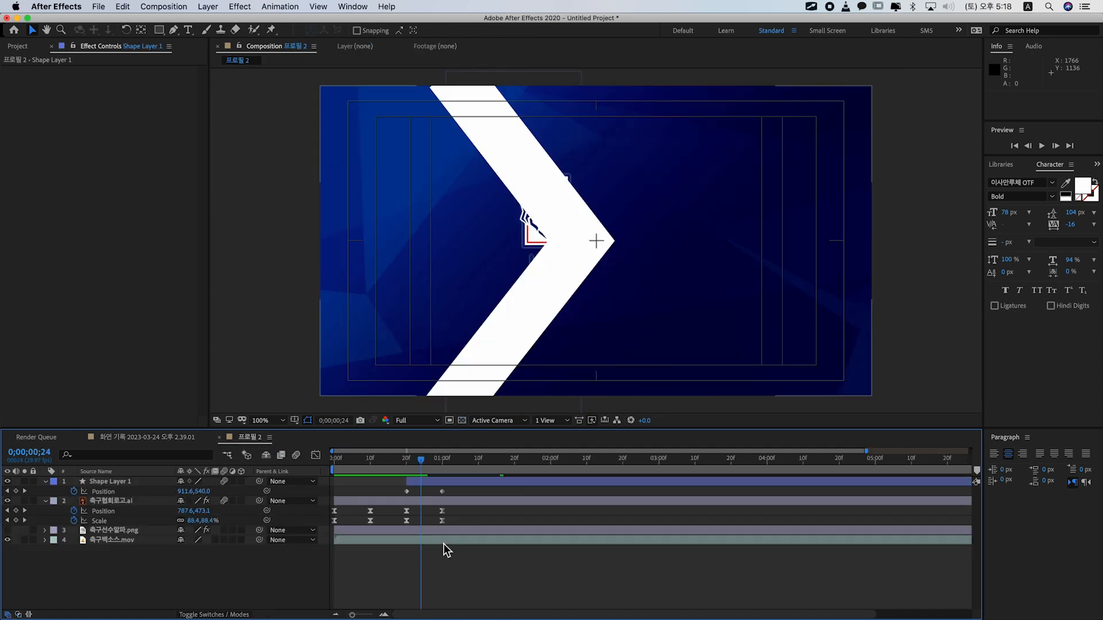
# - Split the background video layer at frame 24, and return to the 프로필 2 composition after checking the reference recording
pyautogui.click(443, 543)
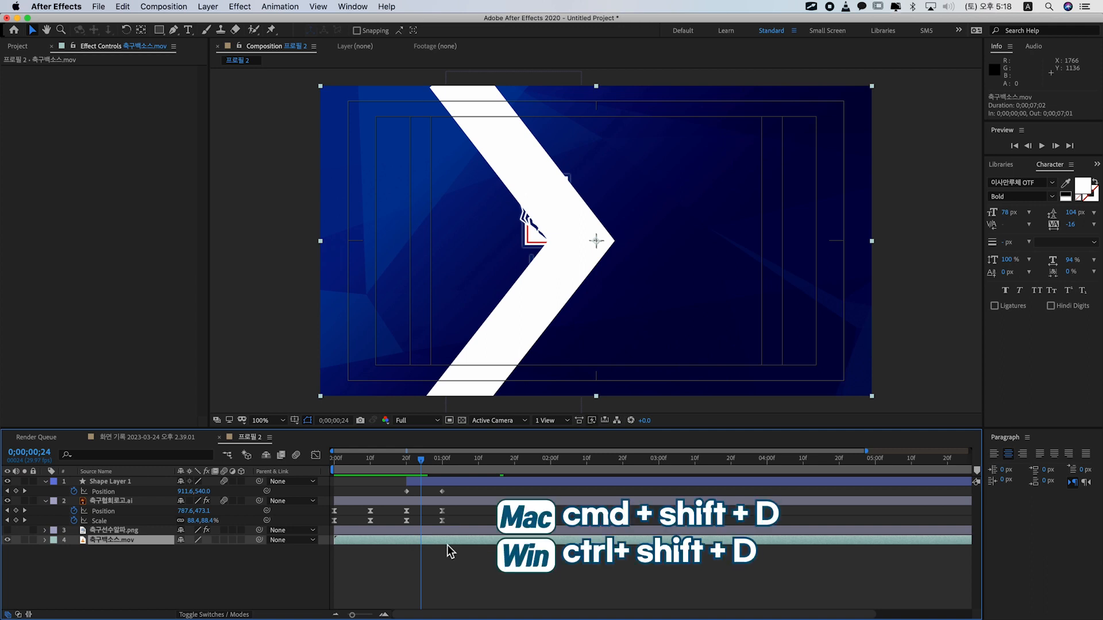
pyautogui.press('super+shift+d')
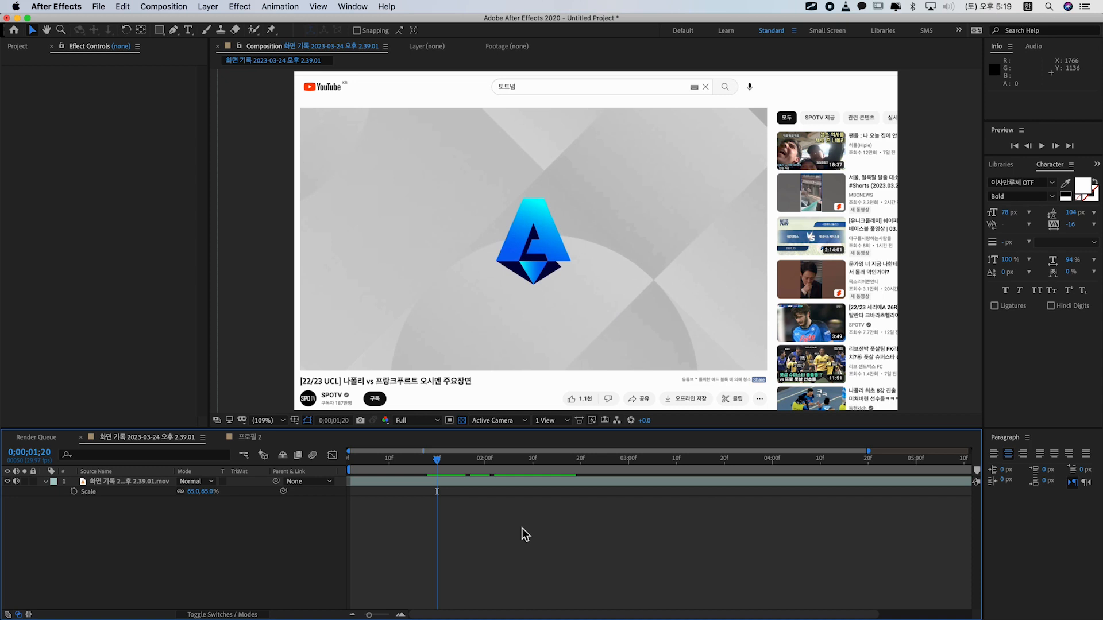
pyautogui.click(250, 437)
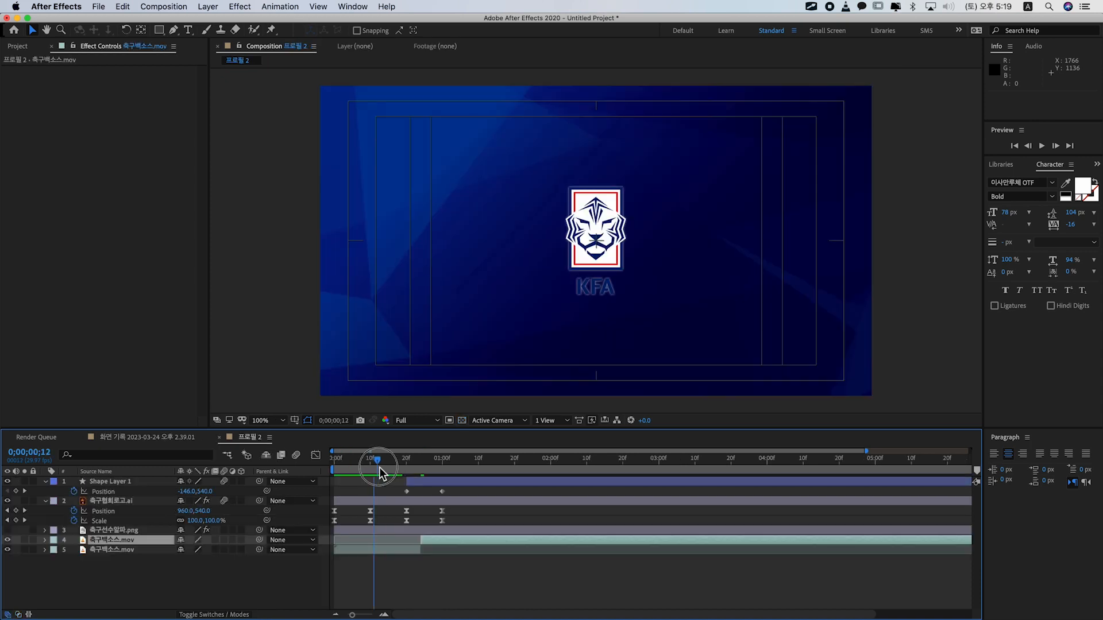
# - Apply Hue/Saturation to the background's first segment with Master Saturation -100 and Master Lightness 14, and preview the result
pyautogui.click(395, 550)
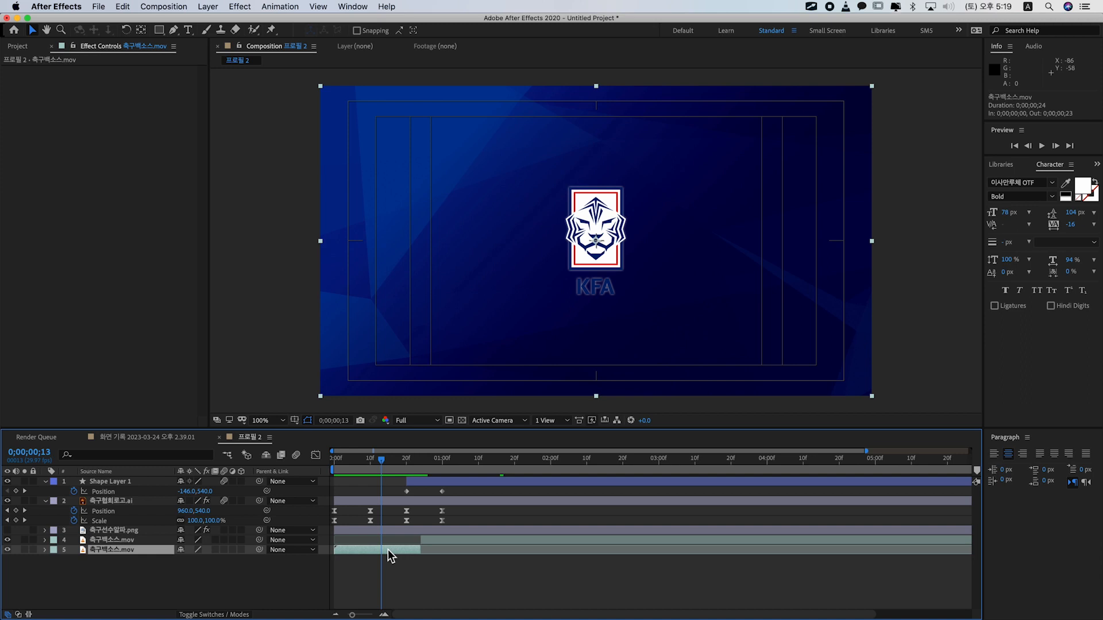
pyautogui.click(240, 7)
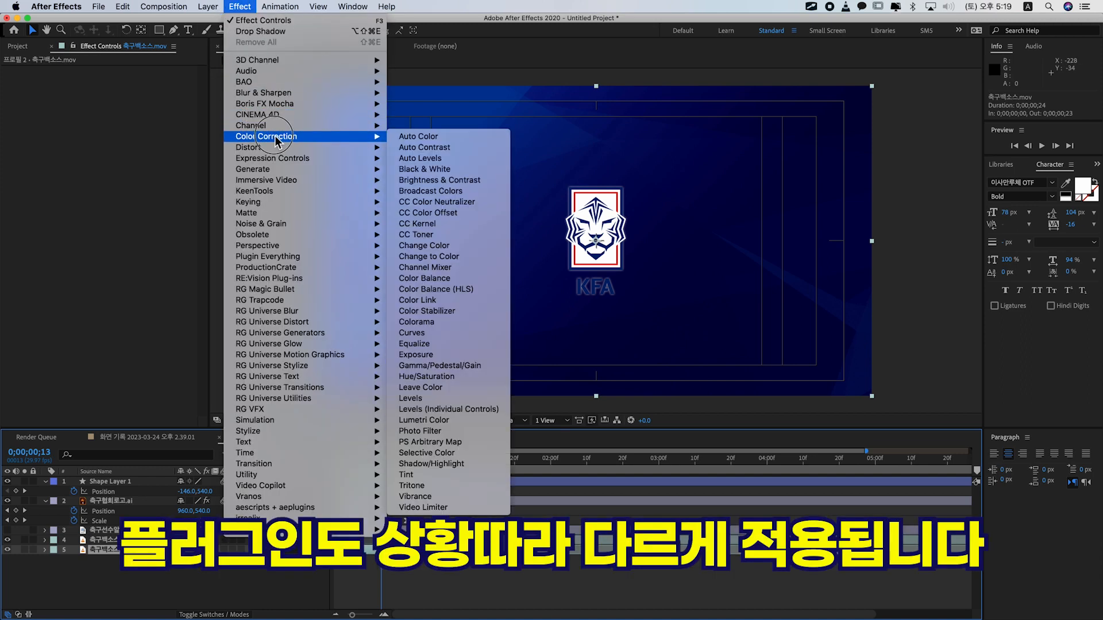
pyautogui.moveTo(356, 137)
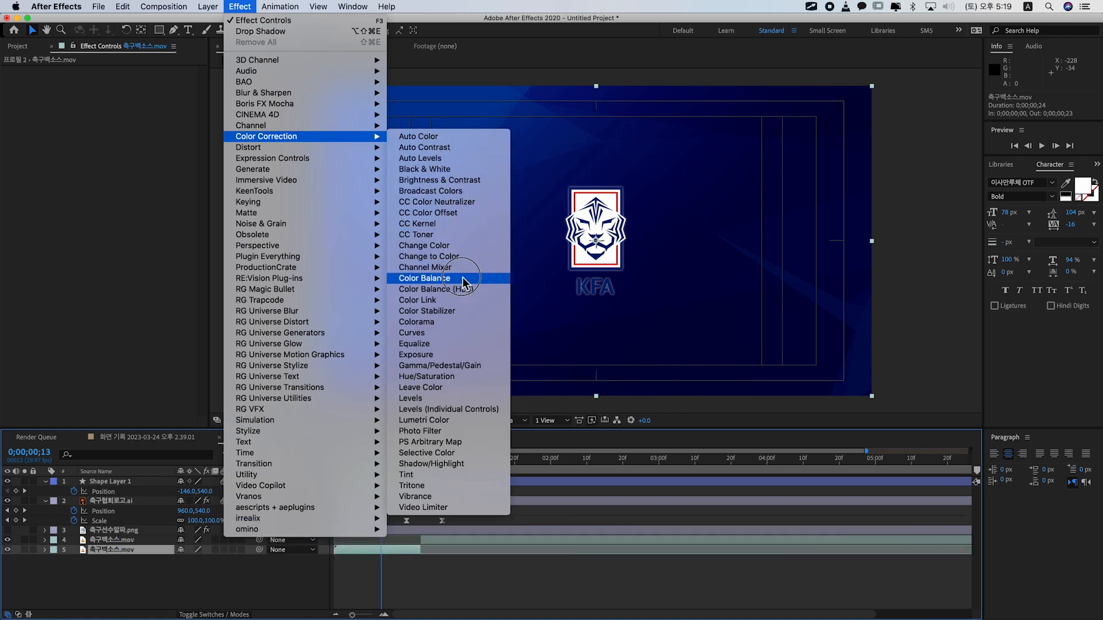
pyautogui.click(457, 380)
pyautogui.click(115, 175)
pyautogui.moveTo(115, 176); pyautogui.dragTo(32, 170)
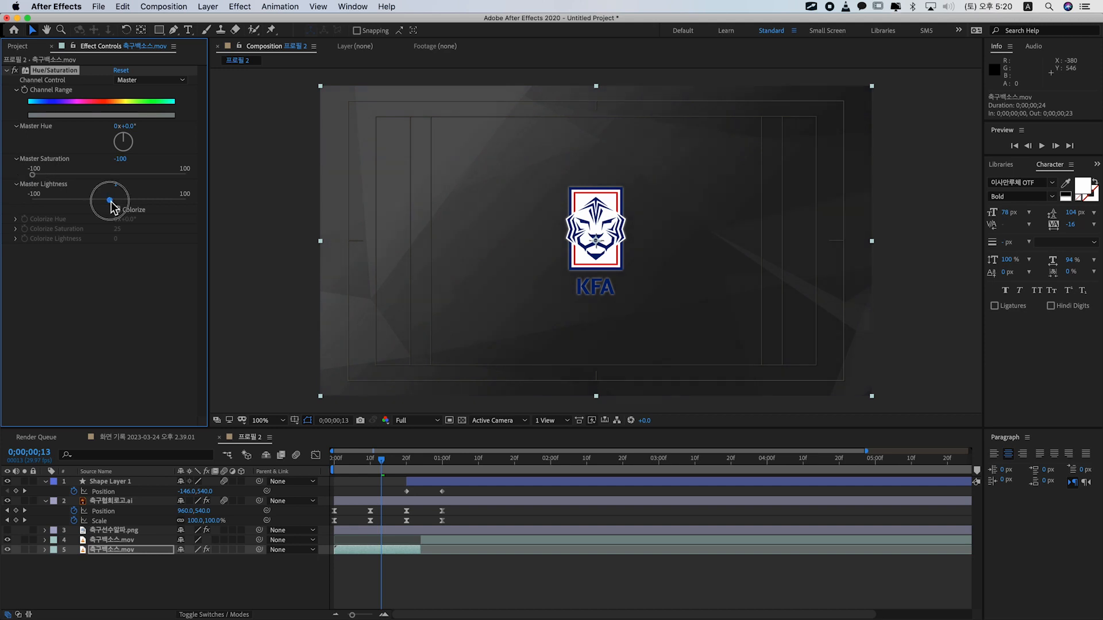
pyautogui.moveTo(112, 201); pyautogui.dragTo(122, 205)
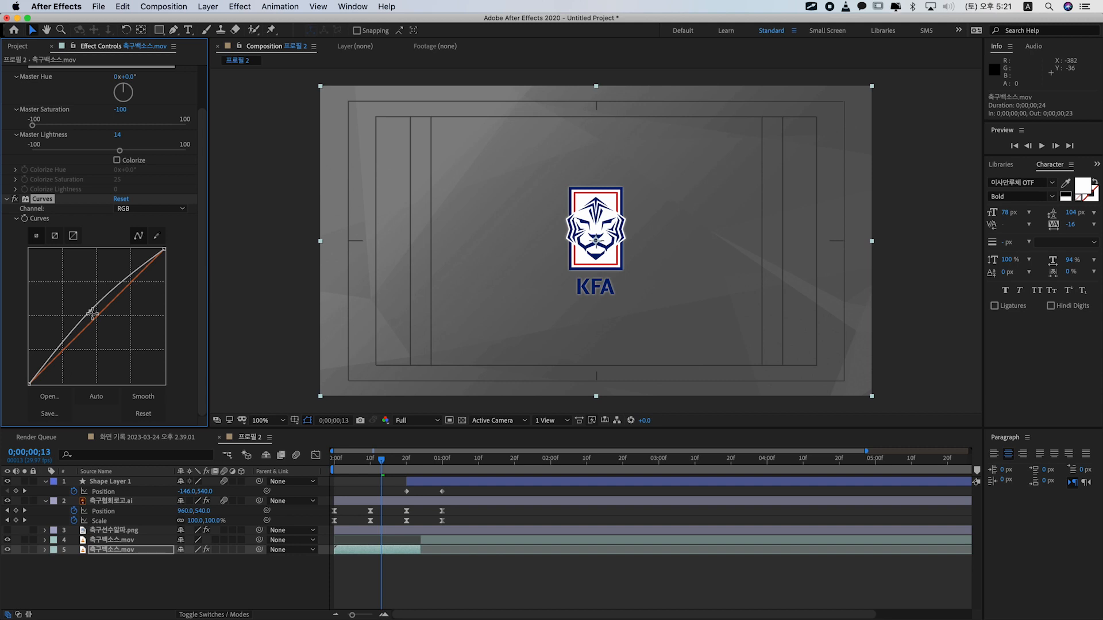
pyautogui.click(492, 579)
pyautogui.press('space')
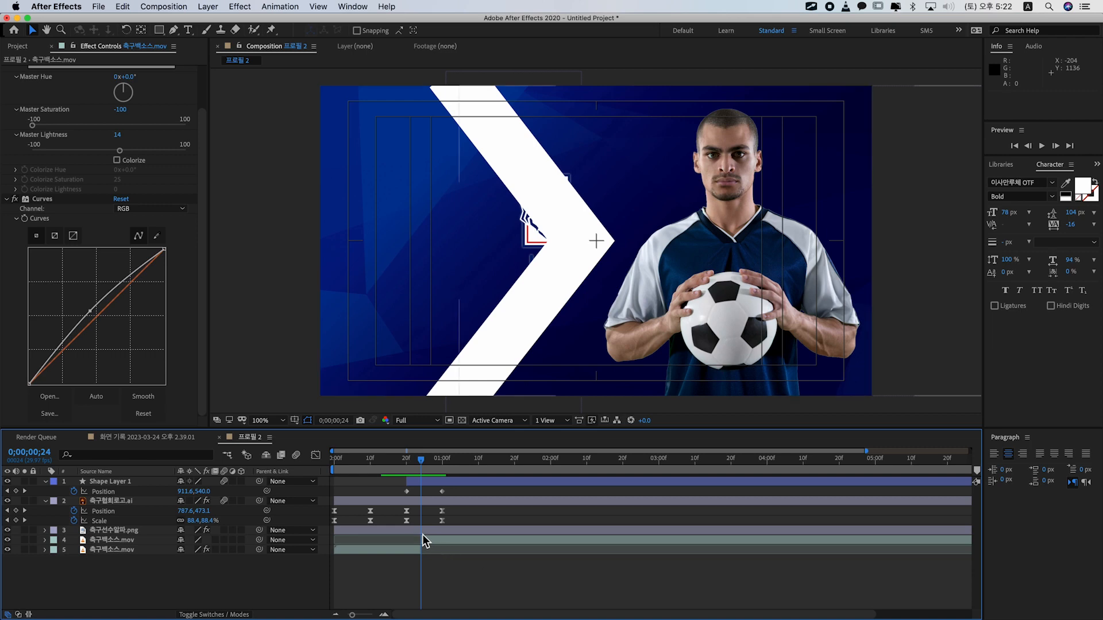
# - Move the football player image layer's in point to frame 24
pyautogui.click(404, 531)
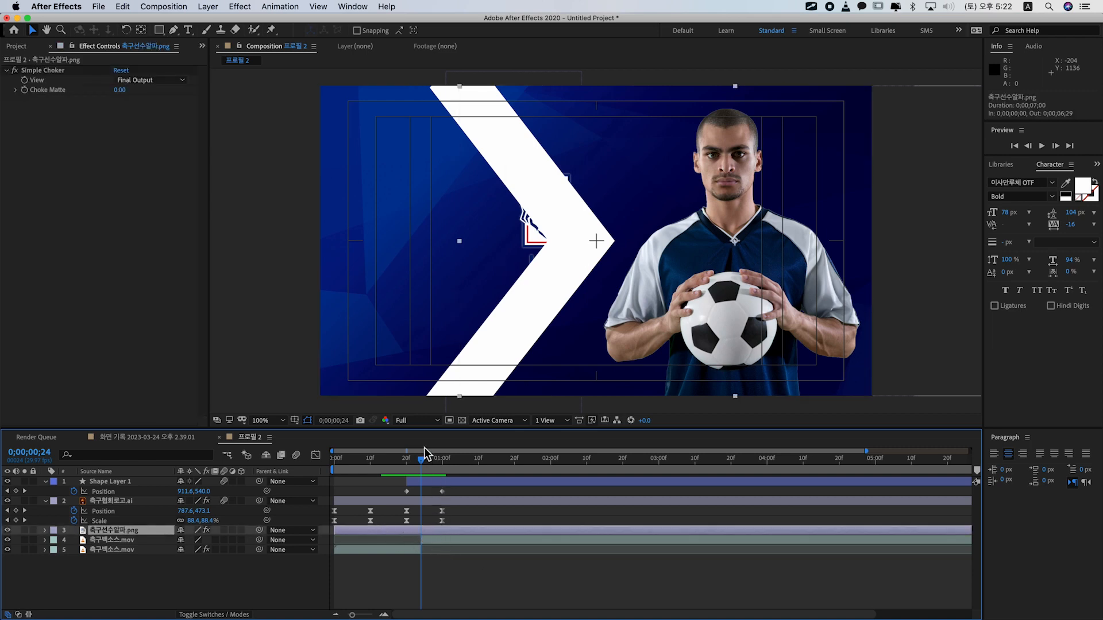
pyautogui.moveTo(425, 463)
pyautogui.mouseDown()
pyautogui.moveTo(414, 463)
pyautogui.moveTo(424, 466)
pyautogui.mouseUp()
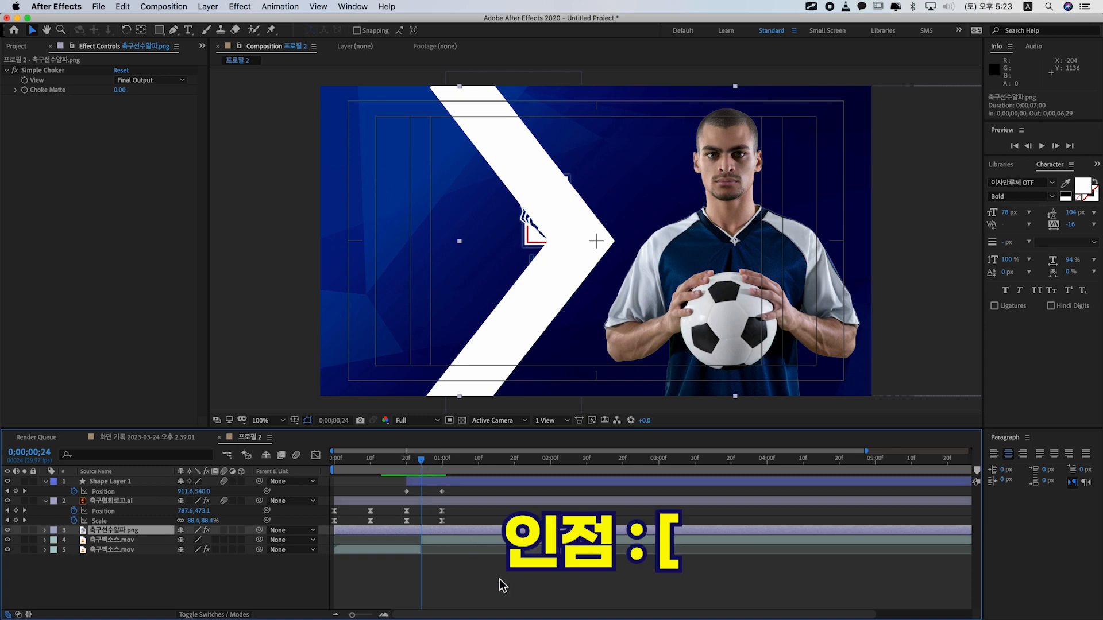
pyautogui.press('[')
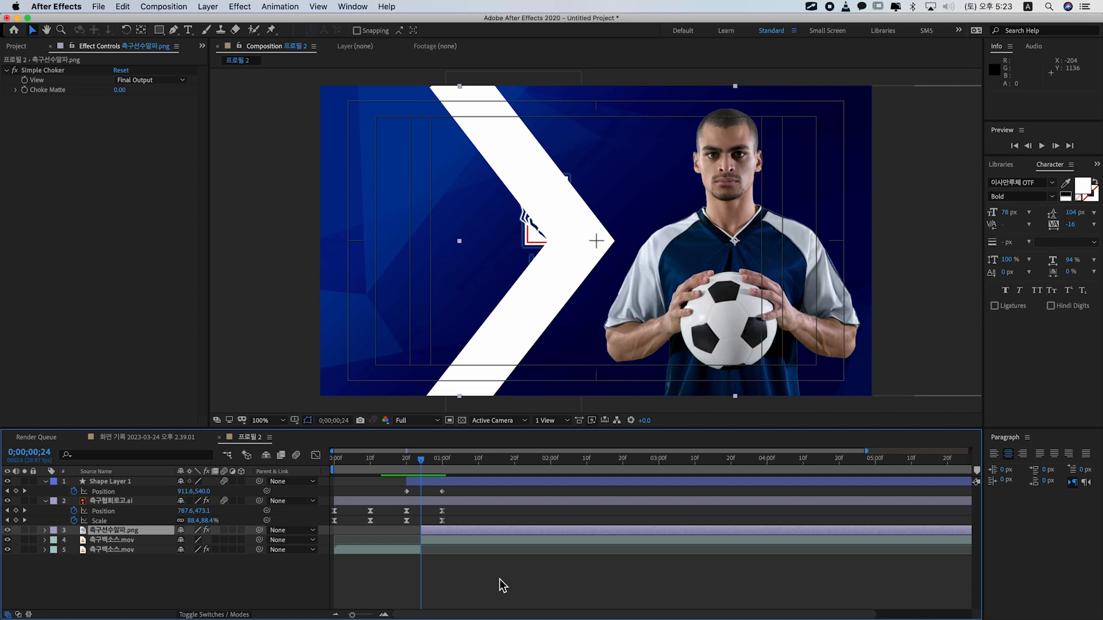
# - Preview the animation, and add opacity keyframes at 100% to the football player image at frame 24 and at 0;00;01;00
pyautogui.press('space')
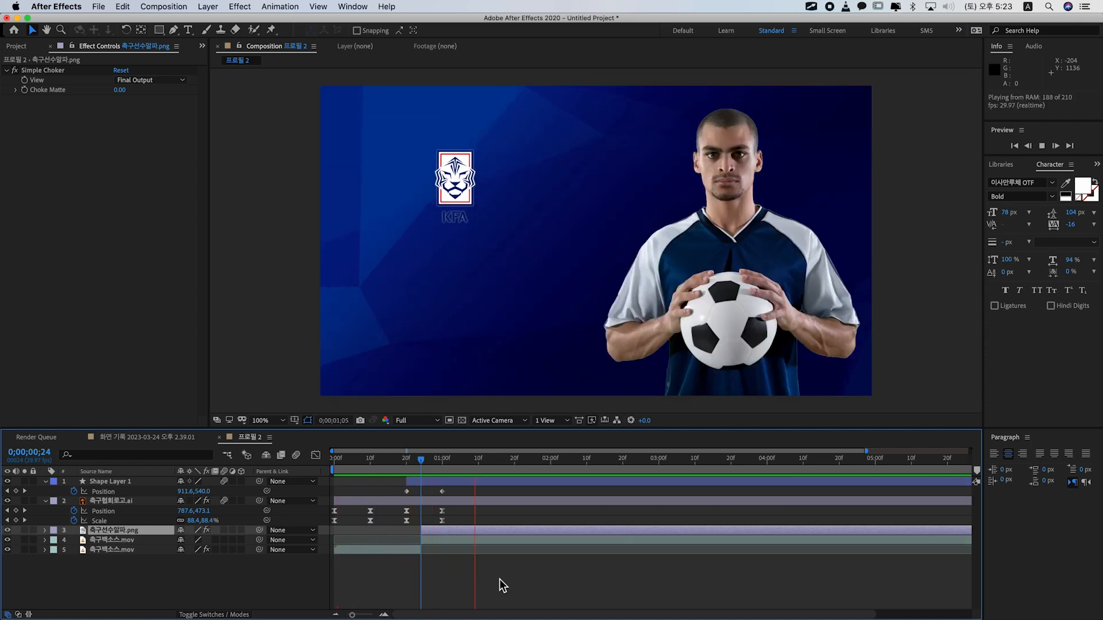
pyautogui.press('space')
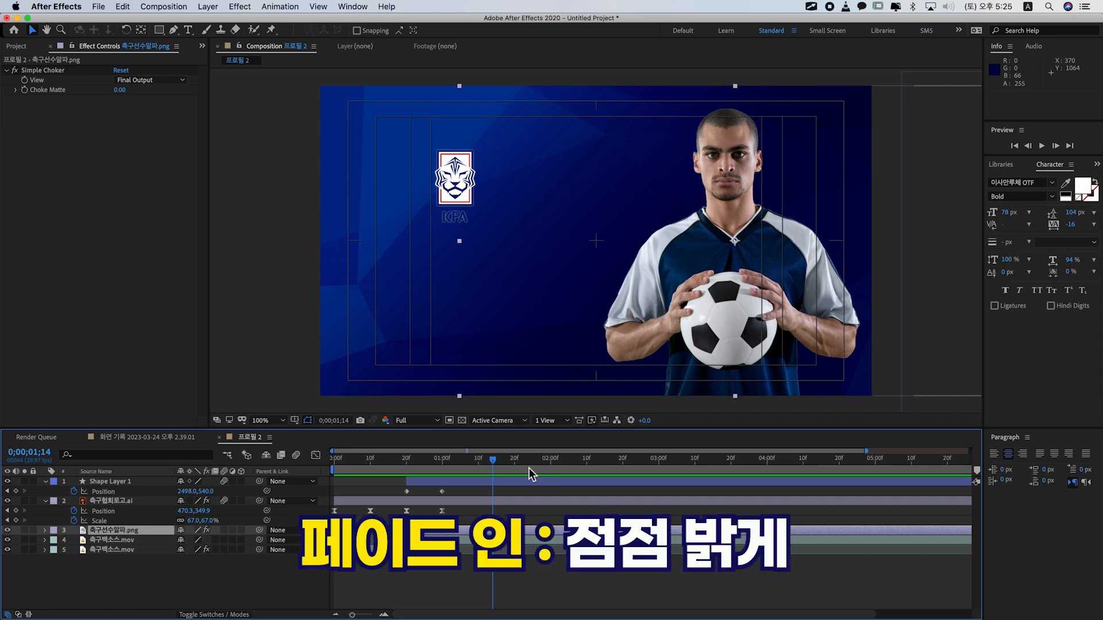
pyautogui.moveTo(529, 468); pyautogui.dragTo(421, 475)
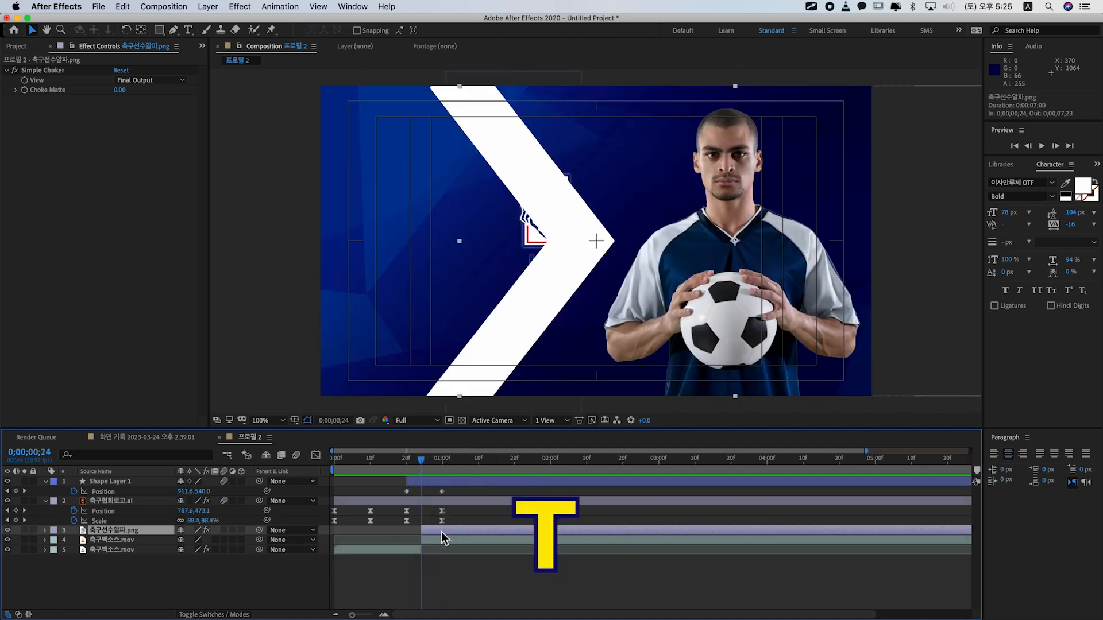
pyautogui.press('t')
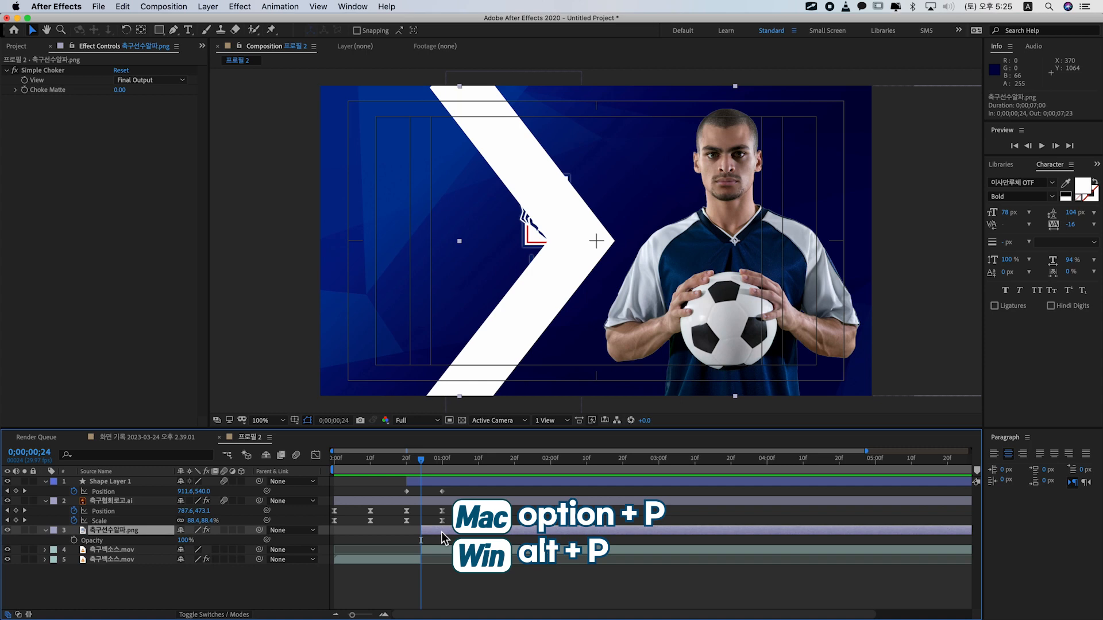
pyautogui.hotkey('alt', 'shift', 't')
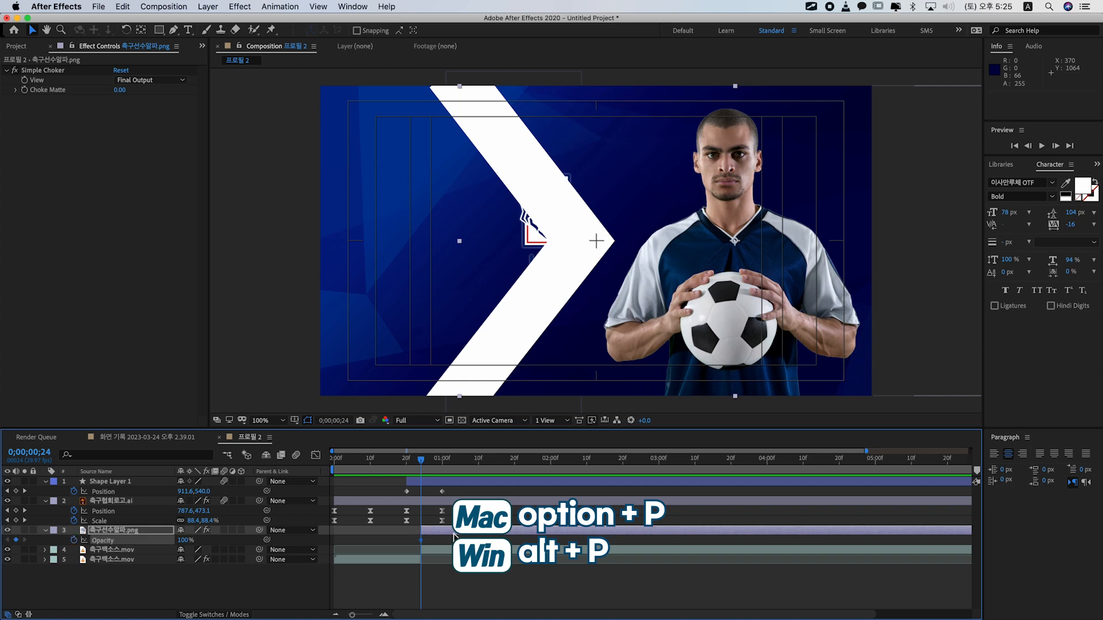
pyautogui.moveTo(421, 464); pyautogui.dragTo(442, 465)
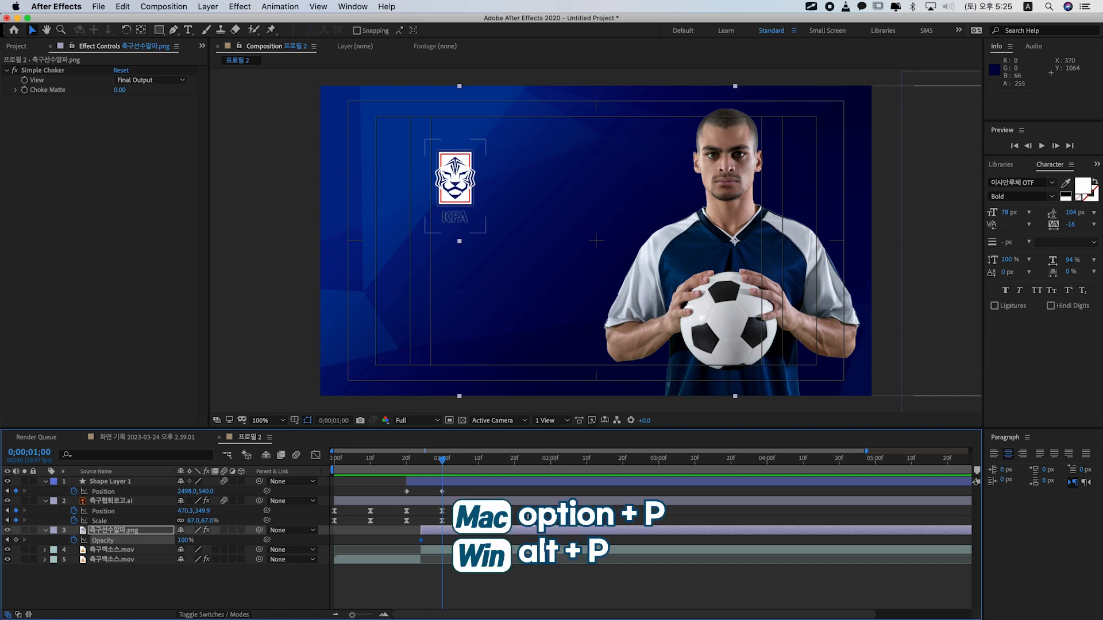
pyautogui.hotkey('alt', 'shift', 't')
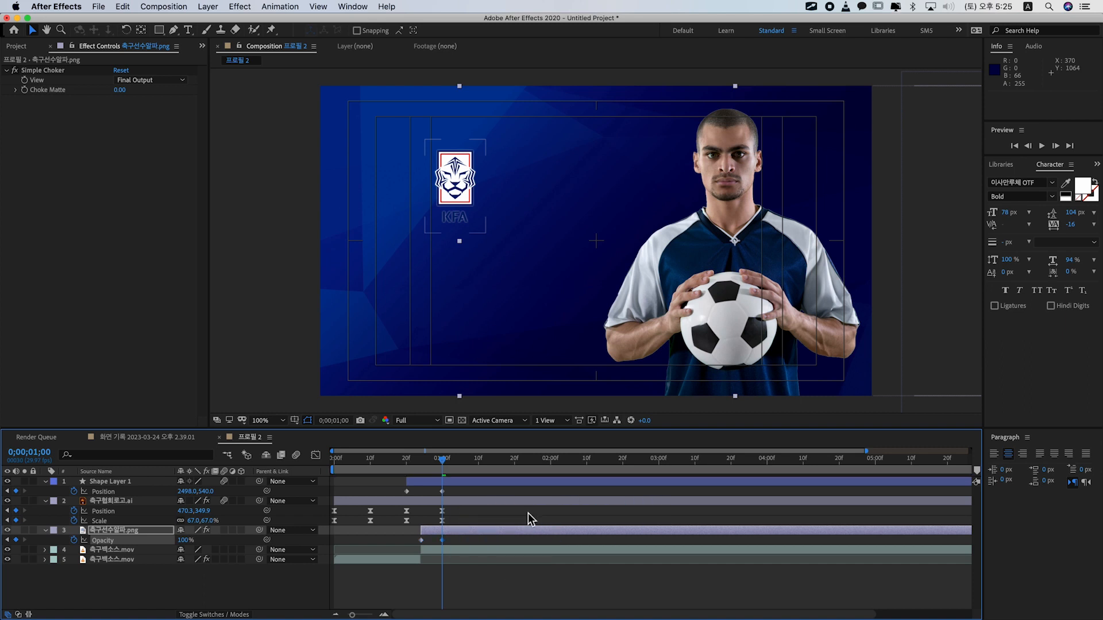
# - Set the player image's opacity keyframe at frame 24 to 0% for a fade-in, and preview the result
pyautogui.press('j')
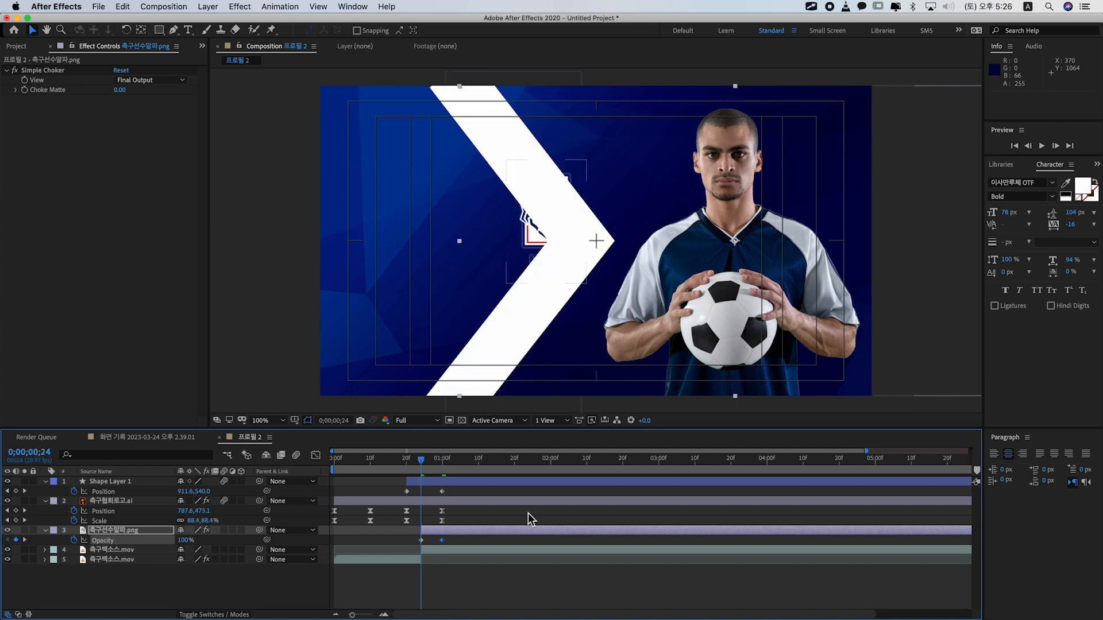
pyautogui.click(185, 541)
pyautogui.moveTo(185, 540); pyautogui.dragTo(80, 540)
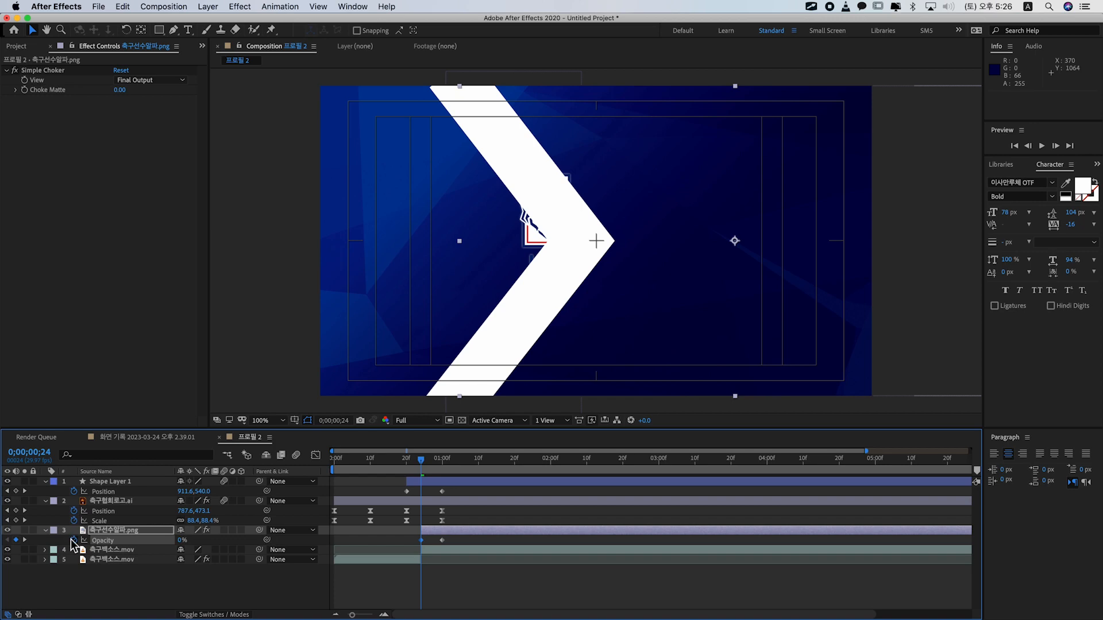
pyautogui.click(443, 580)
pyautogui.press('space')
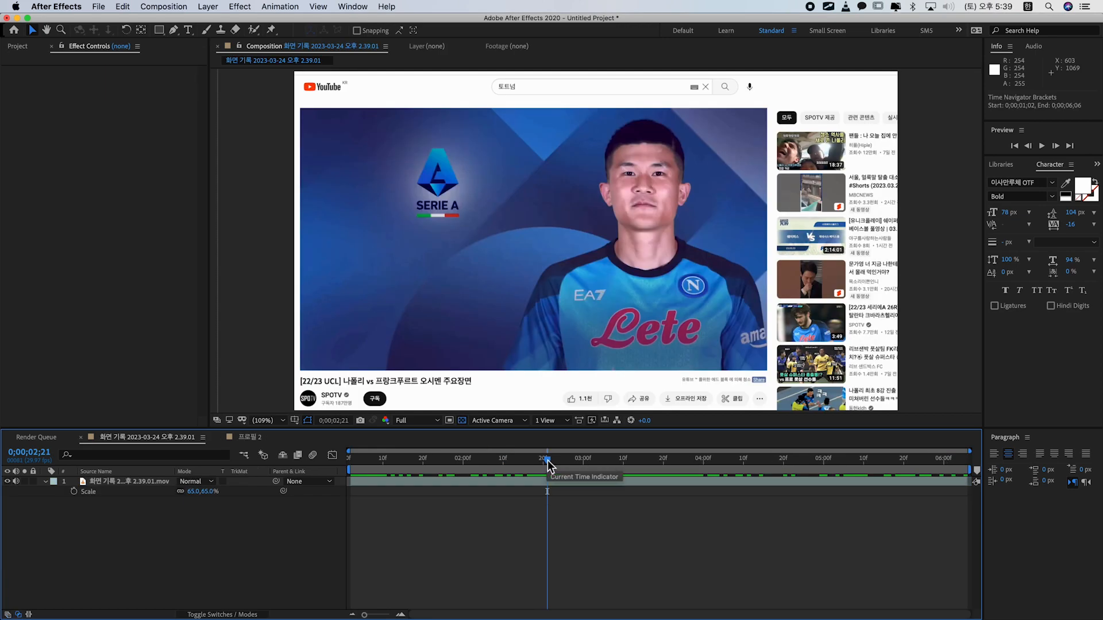
# - After checking the reference recording, draw a white rectangle below the KFA logo in 프로필 2 and add the text "토트넘 vs 나폴리"
pyautogui.moveTo(548, 464)
pyautogui.mouseDown()
pyautogui.moveTo(692, 468)
pyautogui.moveTo(561, 469)
pyautogui.mouseUp()
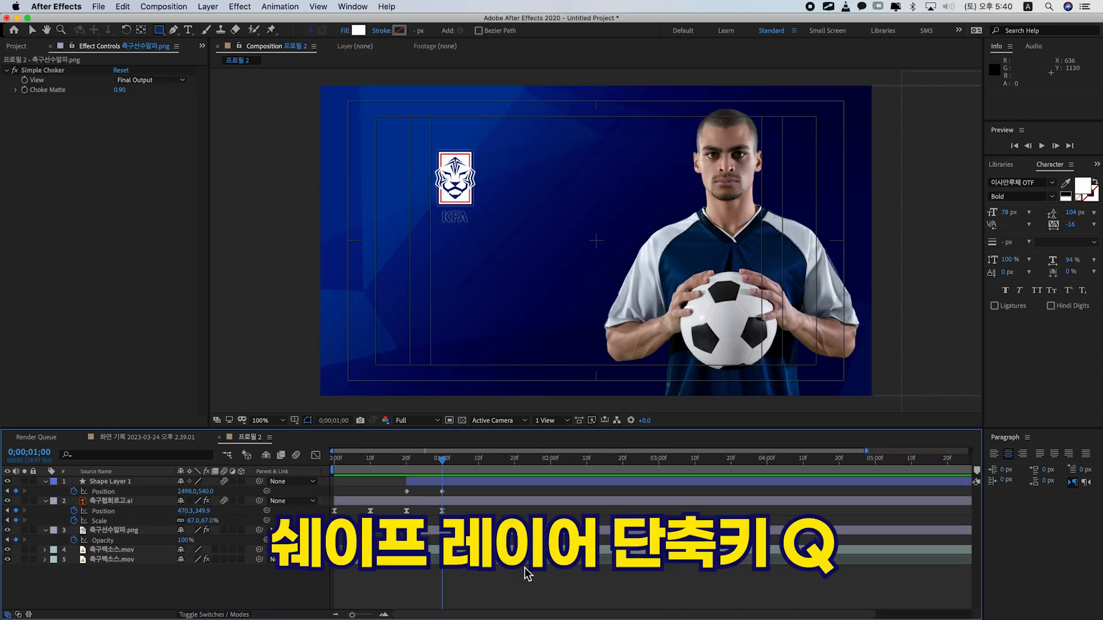
pyautogui.moveTo(376, 233); pyautogui.dragTo(537, 271)
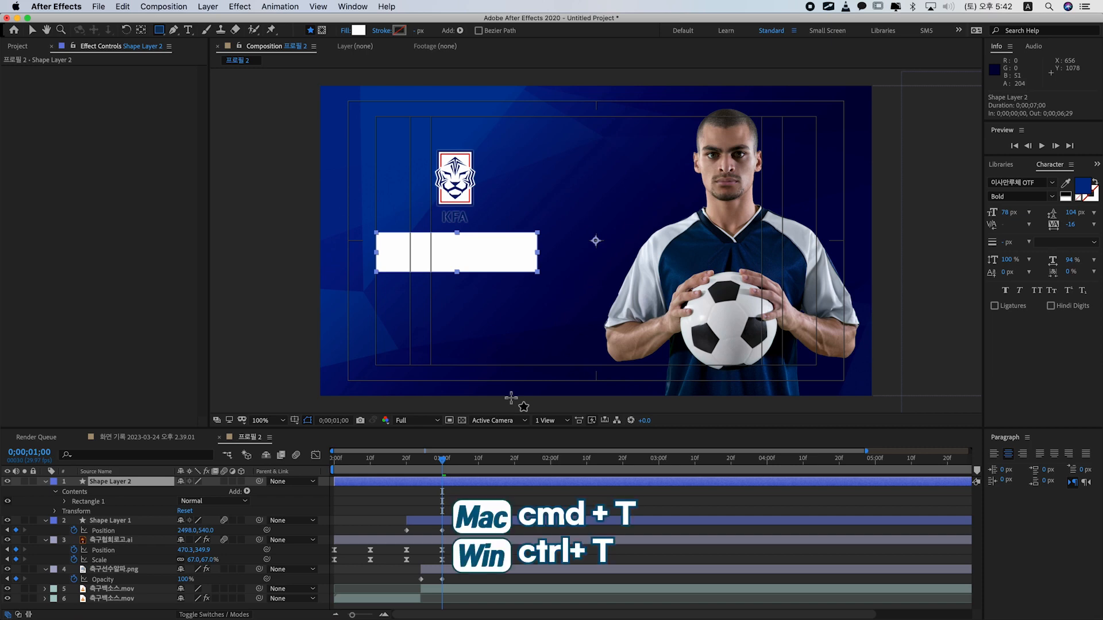
pyautogui.press('super+t')
pyautogui.click(393, 248)
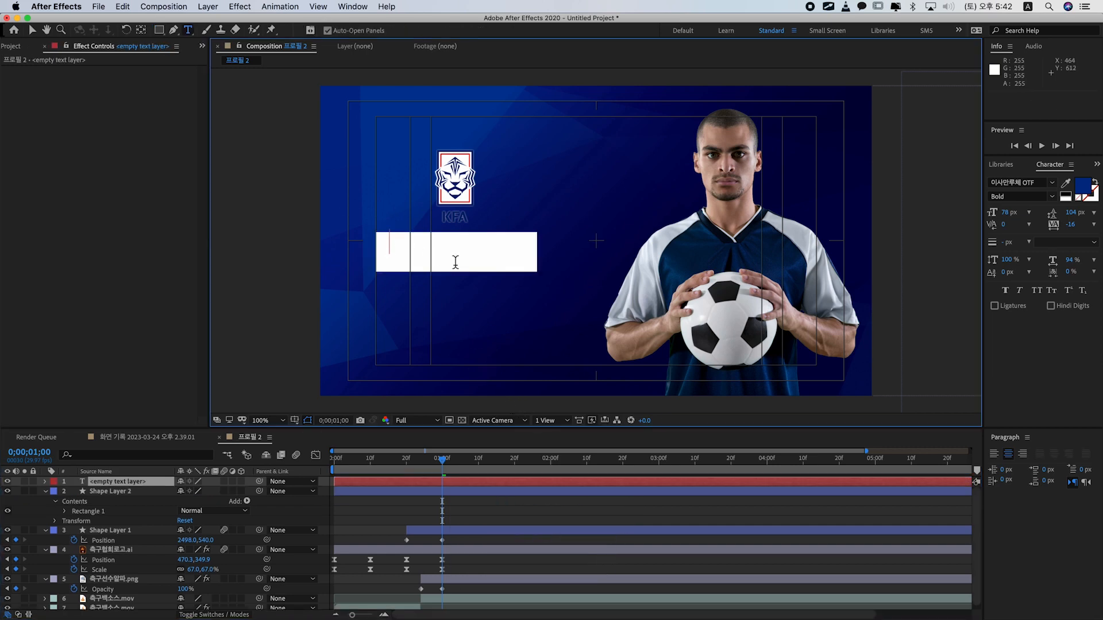
pyautogui.hotkey('ctrl', 'space')
pyautogui.write('토트')
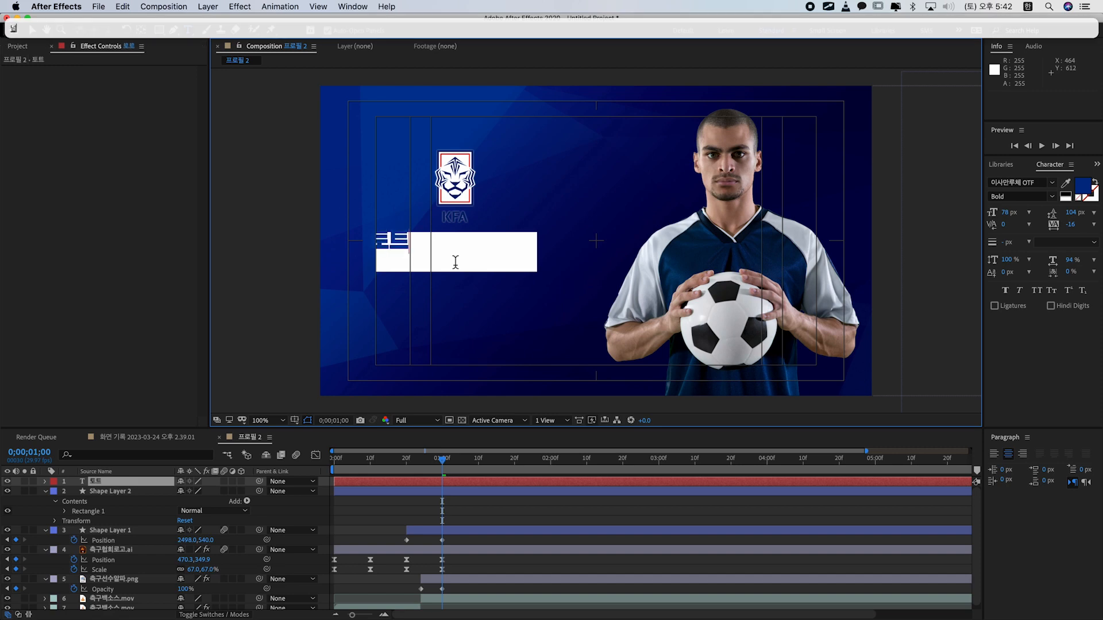
pyautogui.write('넘')
pyautogui.hotkey('ctrl', 'space')
pyautogui.write('vs')
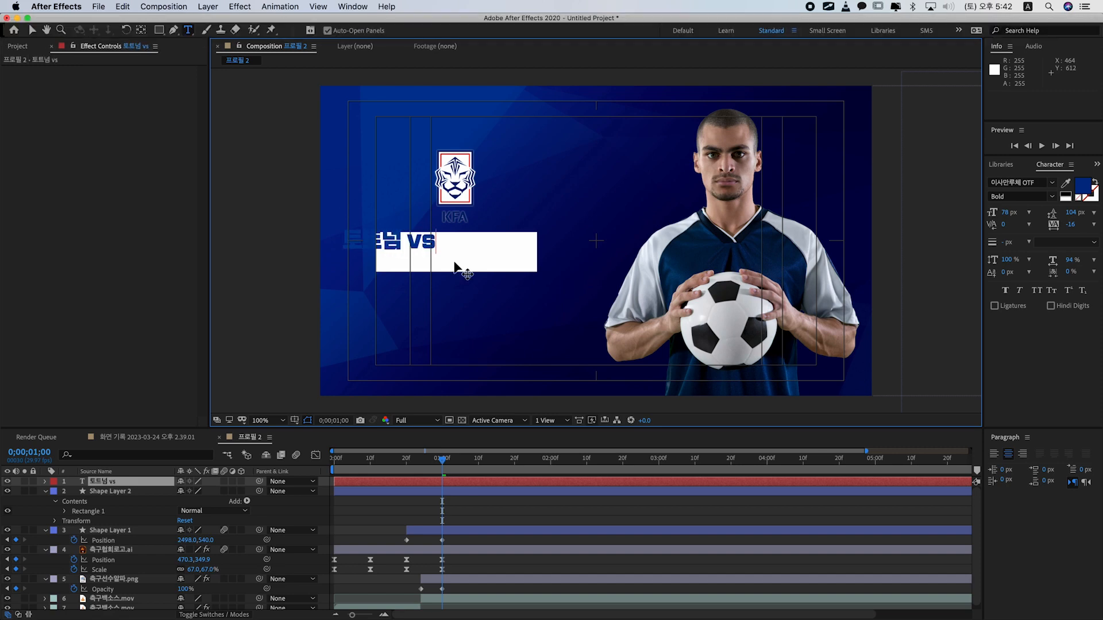
pyautogui.hotkey('ctrl', 'space')
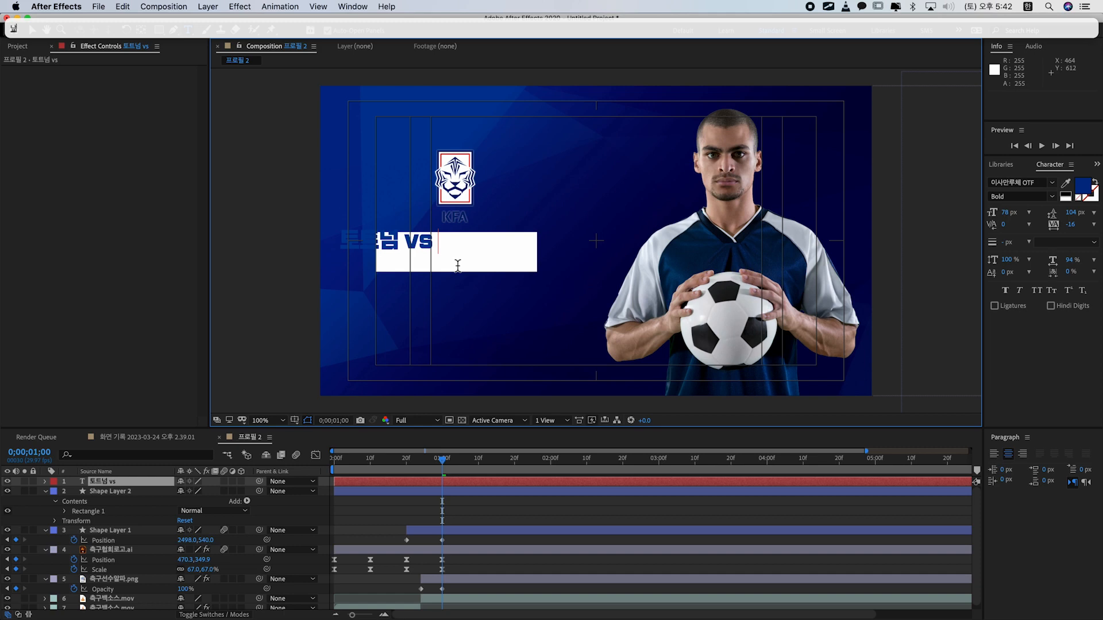
pyautogui.write('나폴리')
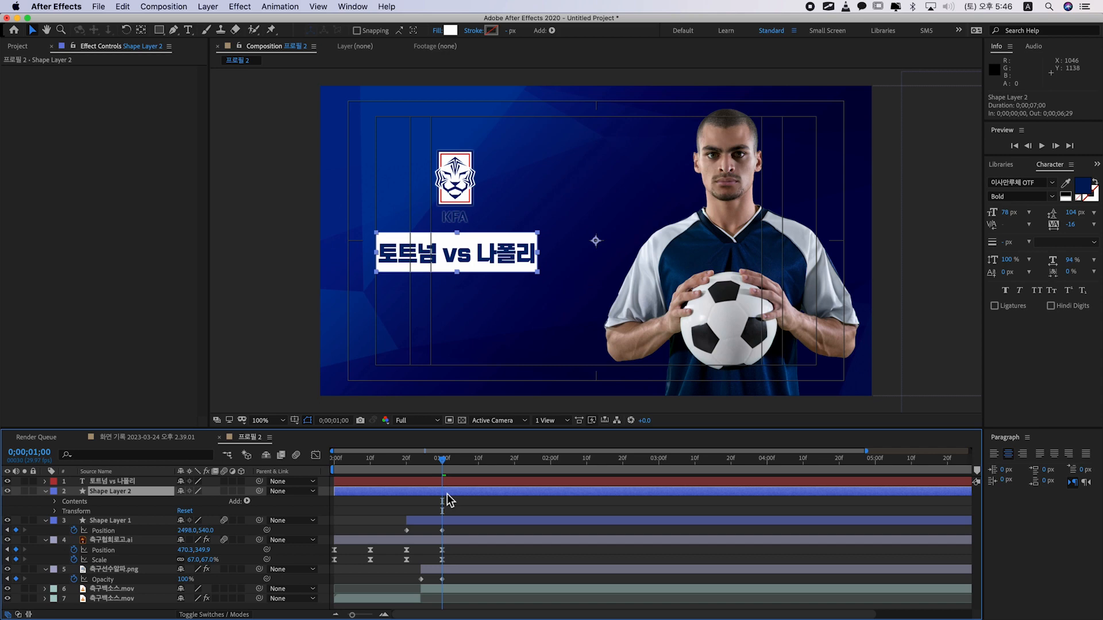
# - Unlink the white rectangle's scale and set it to 100, 82%, and reposition the title text to sit centered inside it
pyautogui.press('s')
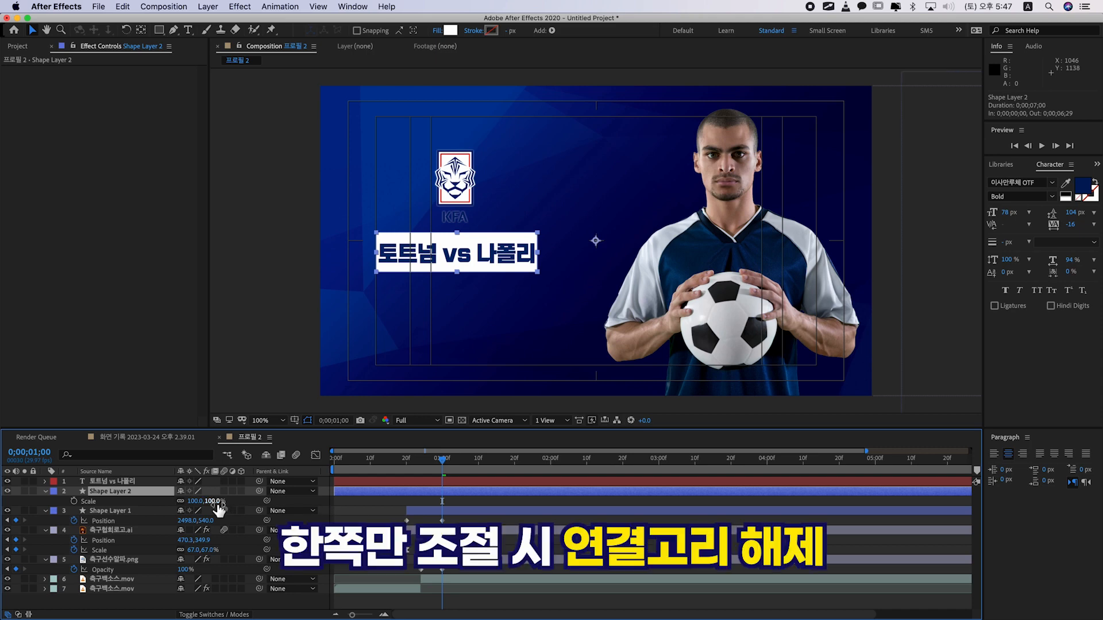
pyautogui.click(180, 501)
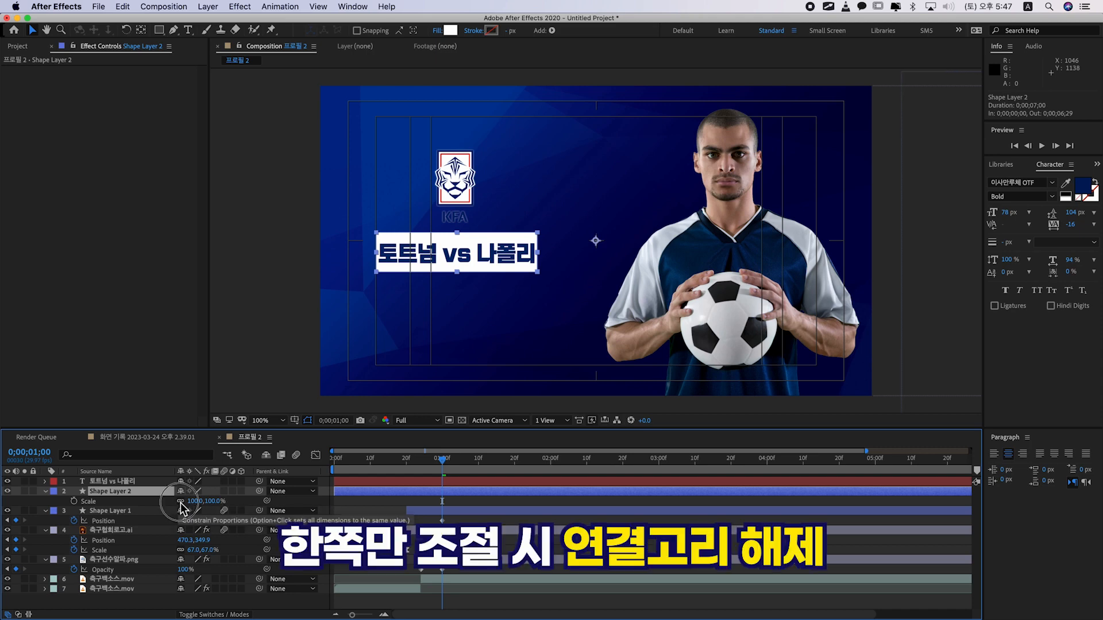
pyautogui.moveTo(218, 501); pyautogui.dragTo(209, 502)
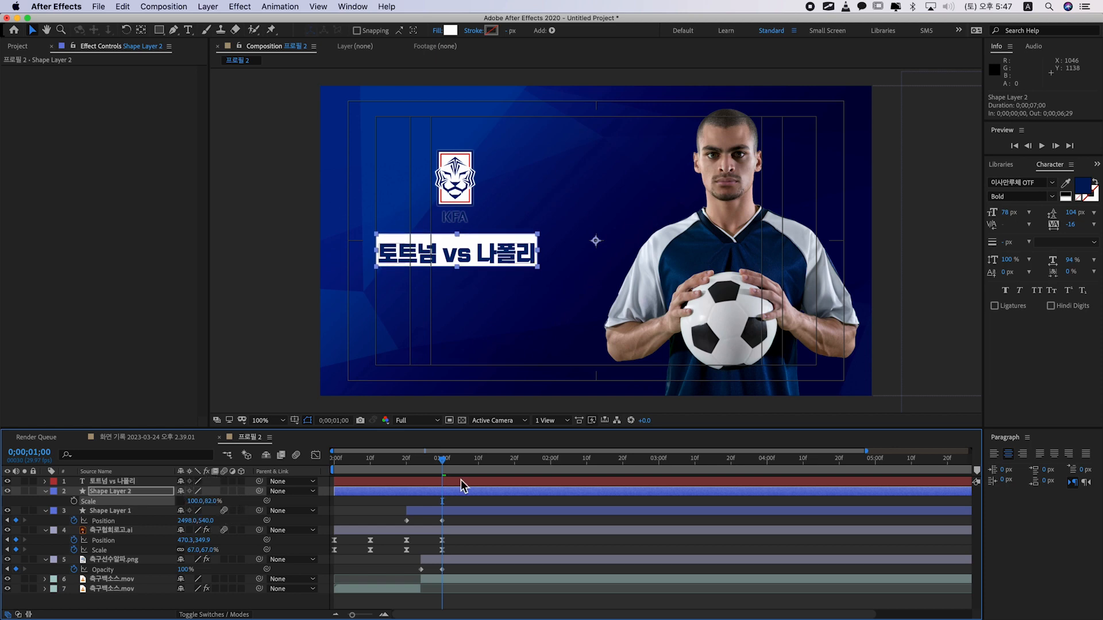
pyautogui.click(462, 482)
pyautogui.moveTo(505, 256); pyautogui.dragTo(503, 251)
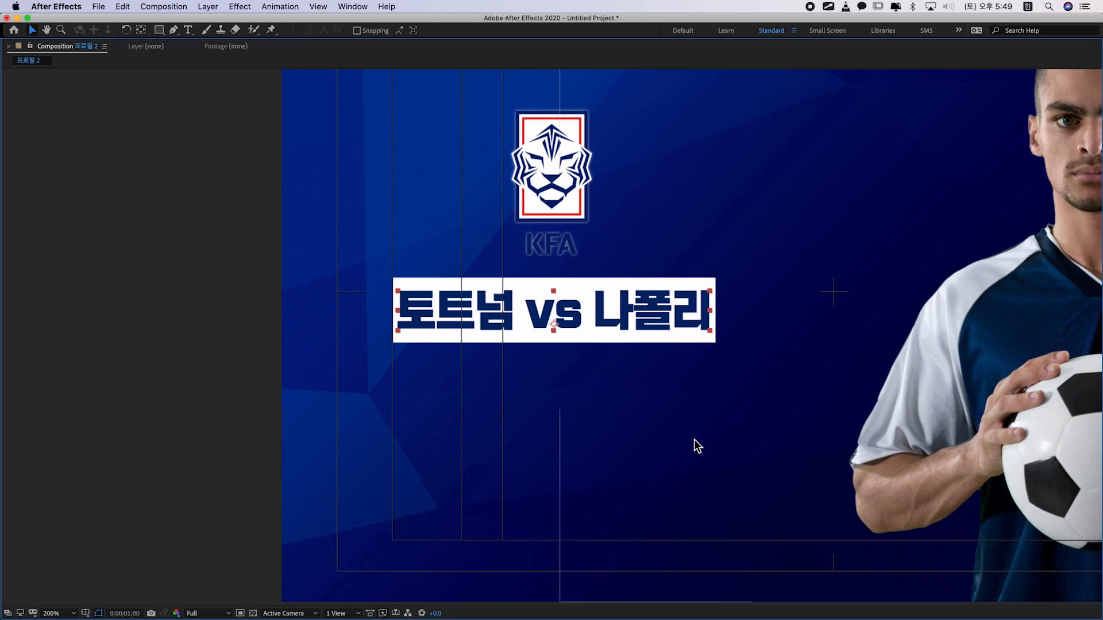
# - Set the title text's tracking to -20 and tighten the kerning between 트 and 넘
pyautogui.press('`')
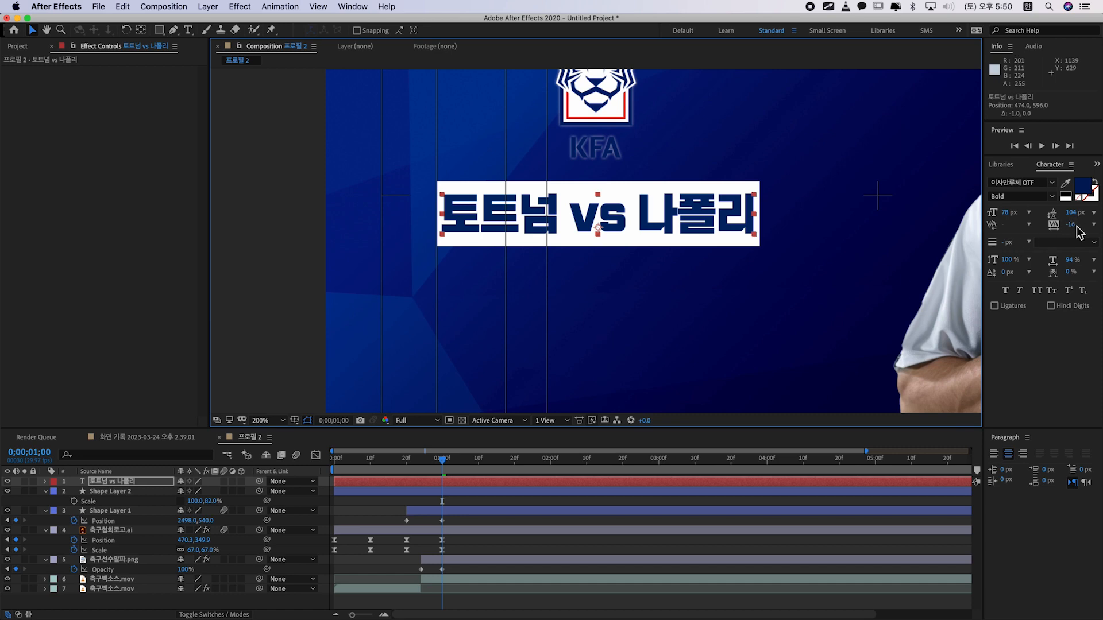
pyautogui.moveTo(1073, 232); pyautogui.dragTo(1098, 227)
pyautogui.press('`')
pyautogui.press('.')
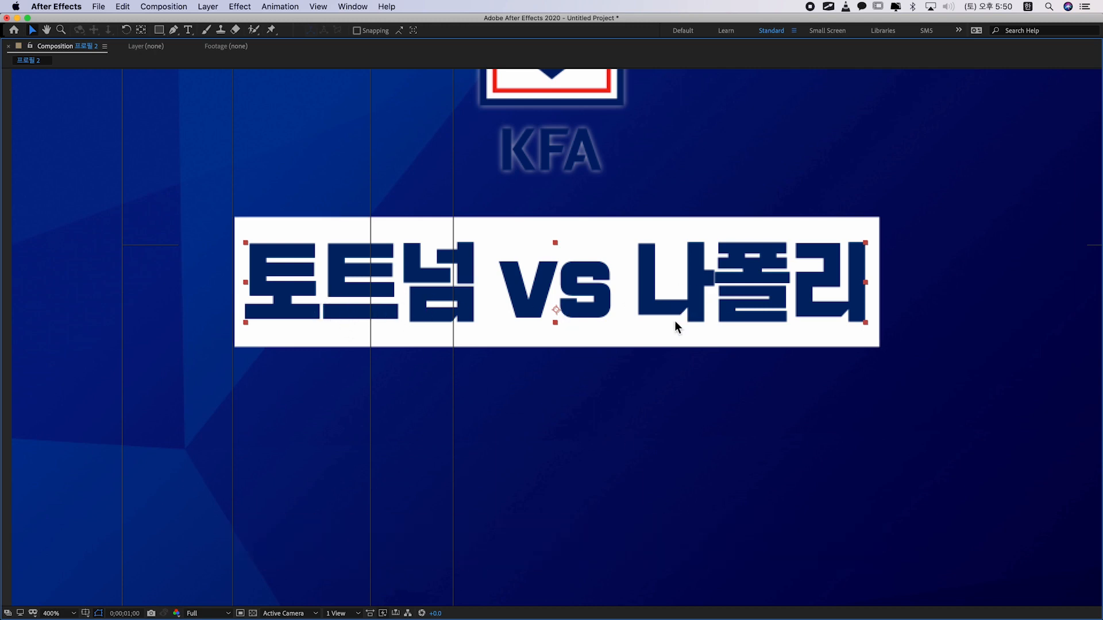
pyautogui.press('super+t')
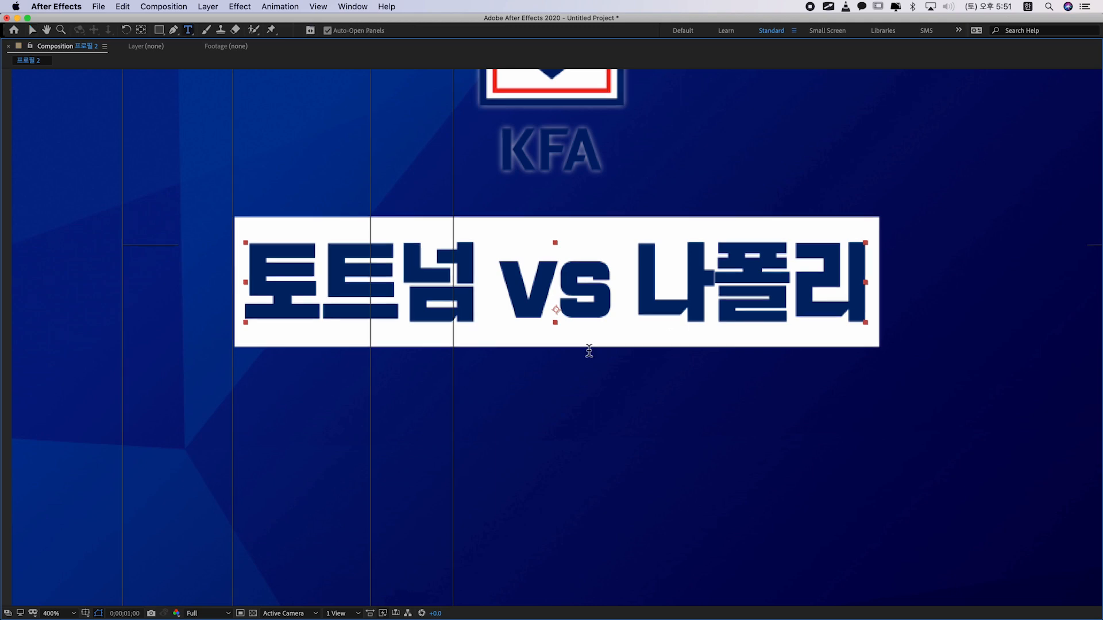
pyautogui.click(405, 296)
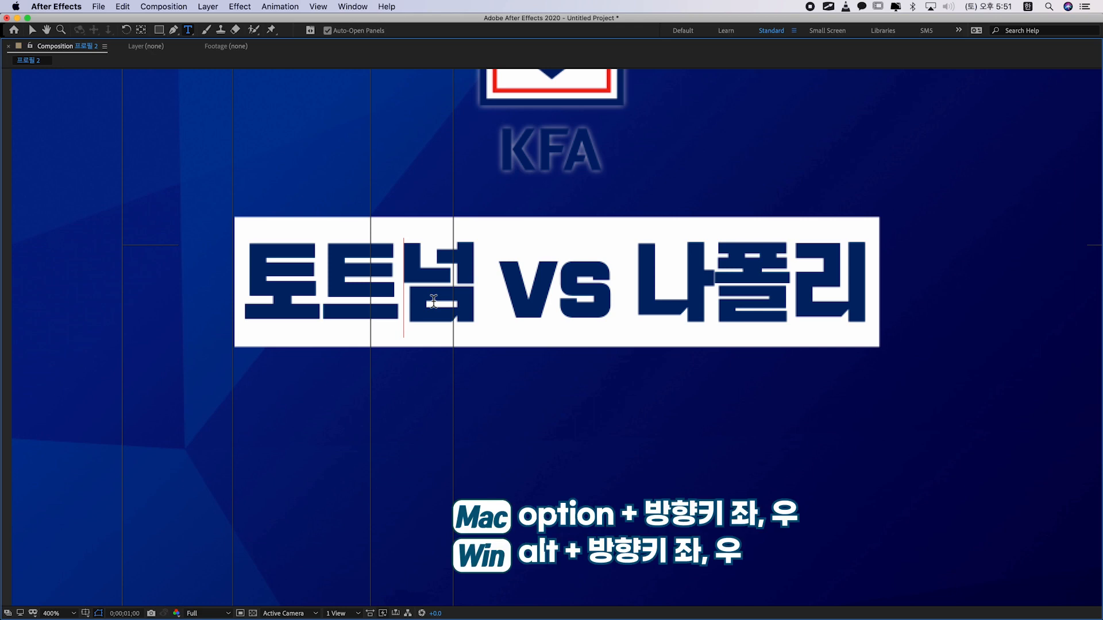
pyautogui.hotkey('alt', 'Left')
pyautogui.hotkey('alt', 'Left')
pyautogui.hotkey('alt', 'Left')
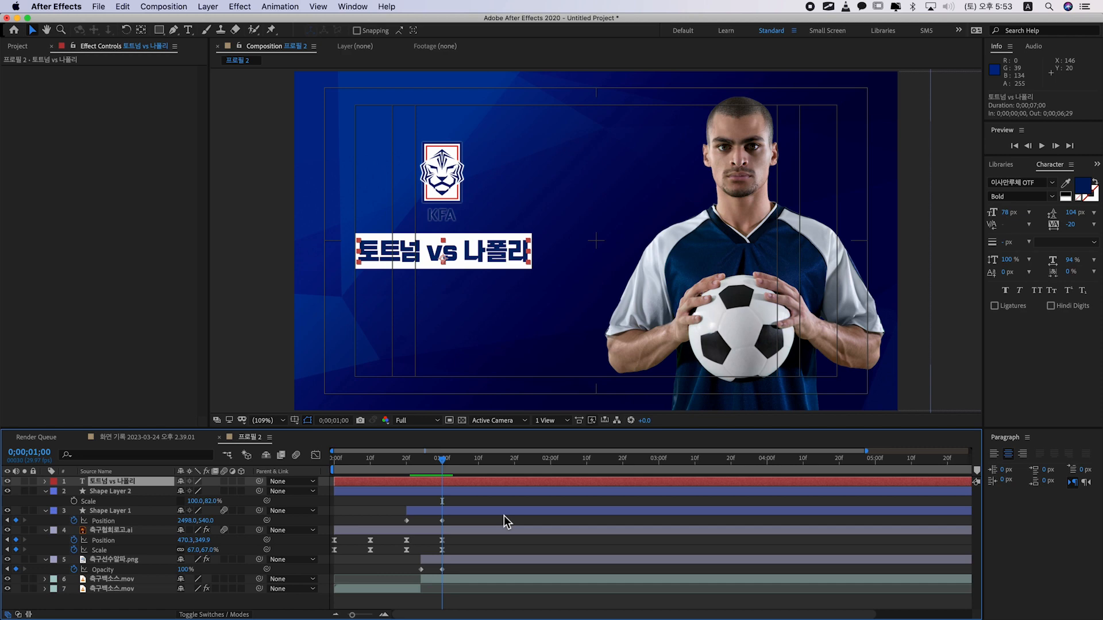
# - Move the in points of the title text and white rectangle layers to 0;00;01;00, and pre-compose both as 자막1
pyautogui.keyDown('super'); pyautogui.click(454, 493); pyautogui.keyUp('super')
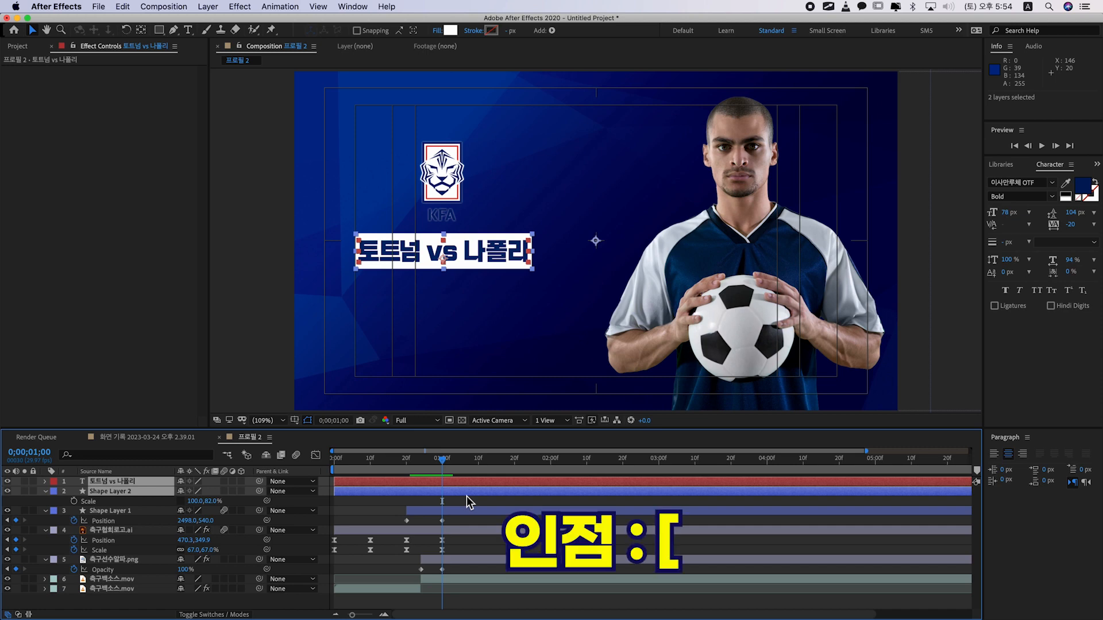
pyautogui.hotkey('alt', '[')
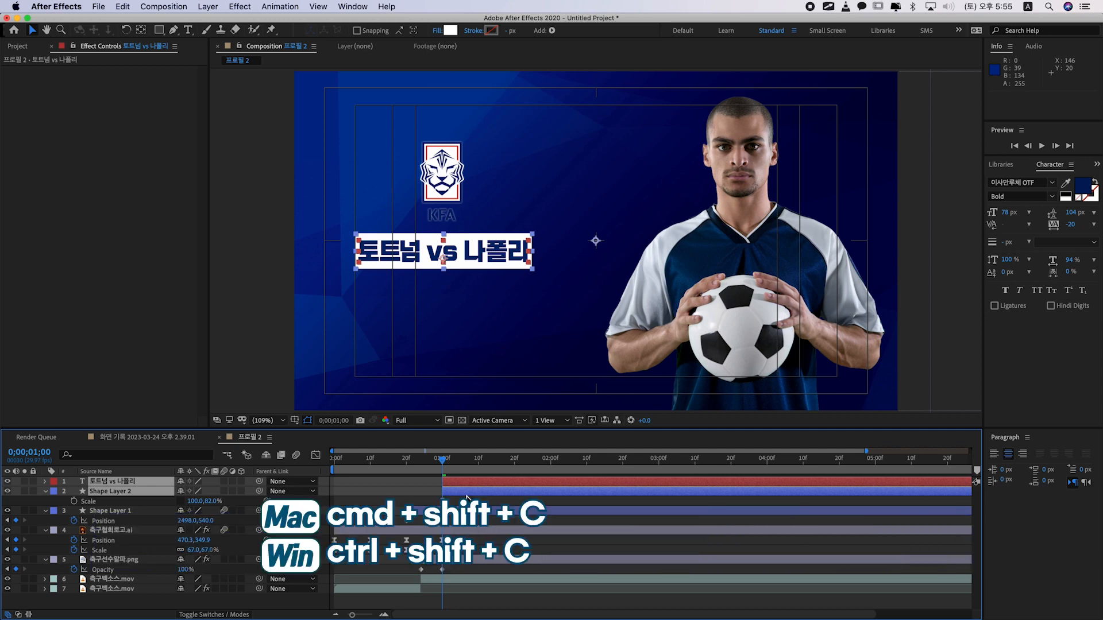
pyautogui.press('super+shift+c')
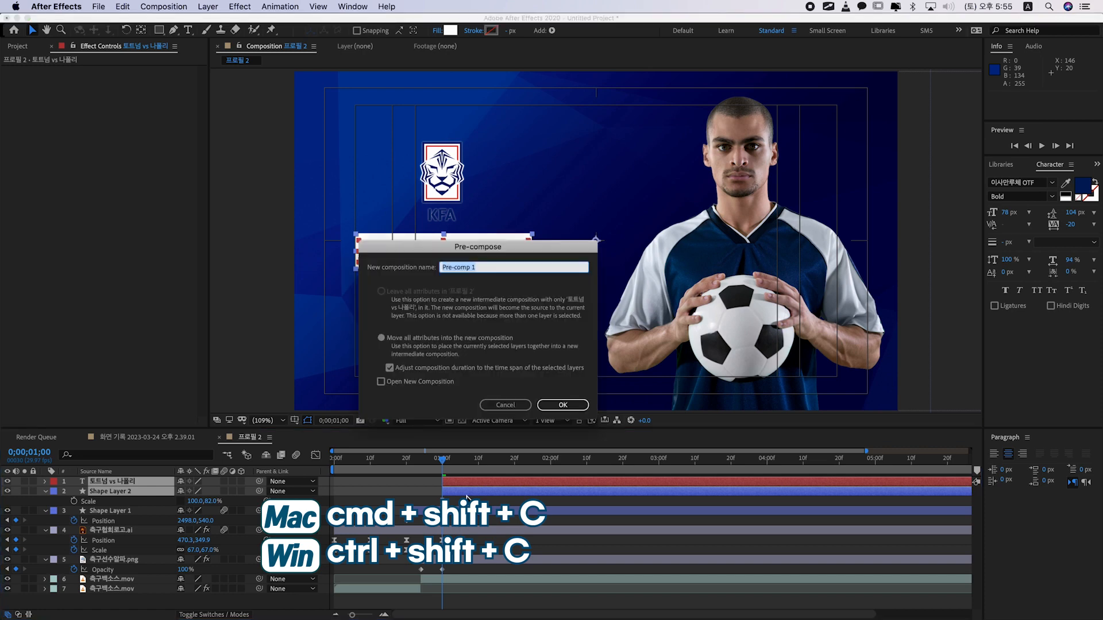
pyautogui.click(424, 267)
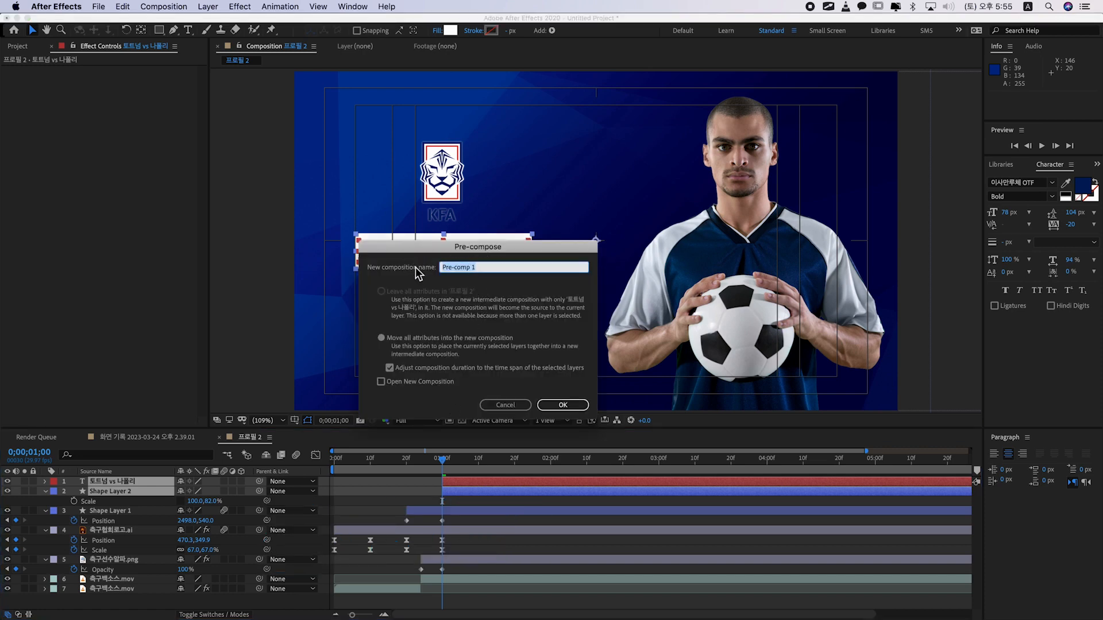
pyautogui.write('자매')
pyautogui.click(563, 405)
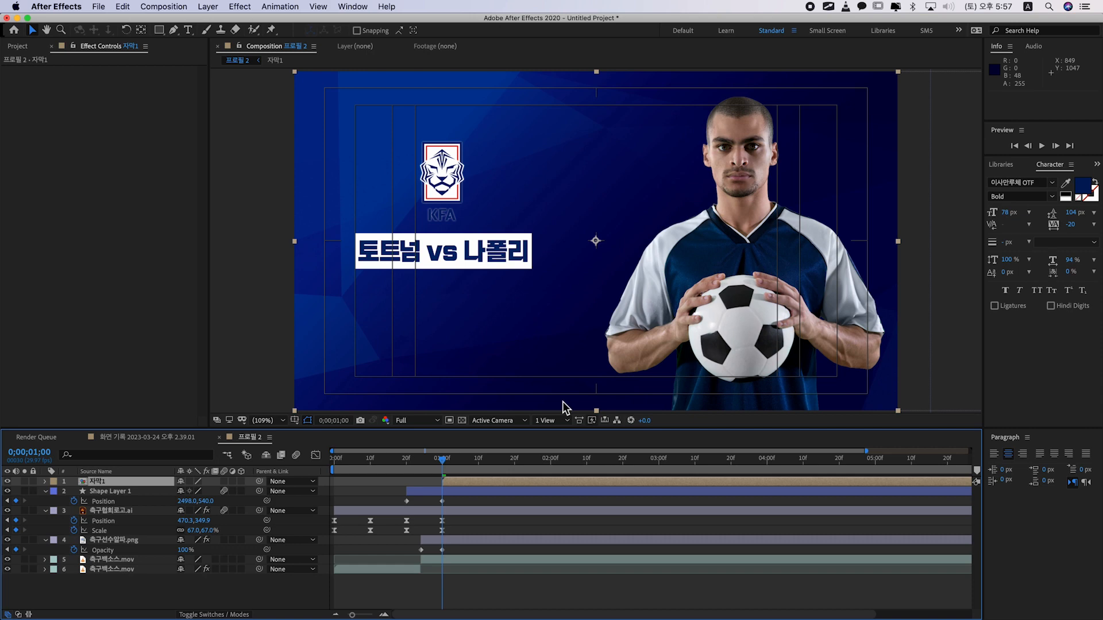
# - Draw a rectangular mask around the title box on the 자막1 layer, and check the title reveal in the reference recording
pyautogui.press('q')
pyautogui.click(351, 228)
pyautogui.moveTo(351, 228); pyautogui.dragTo(543, 282)
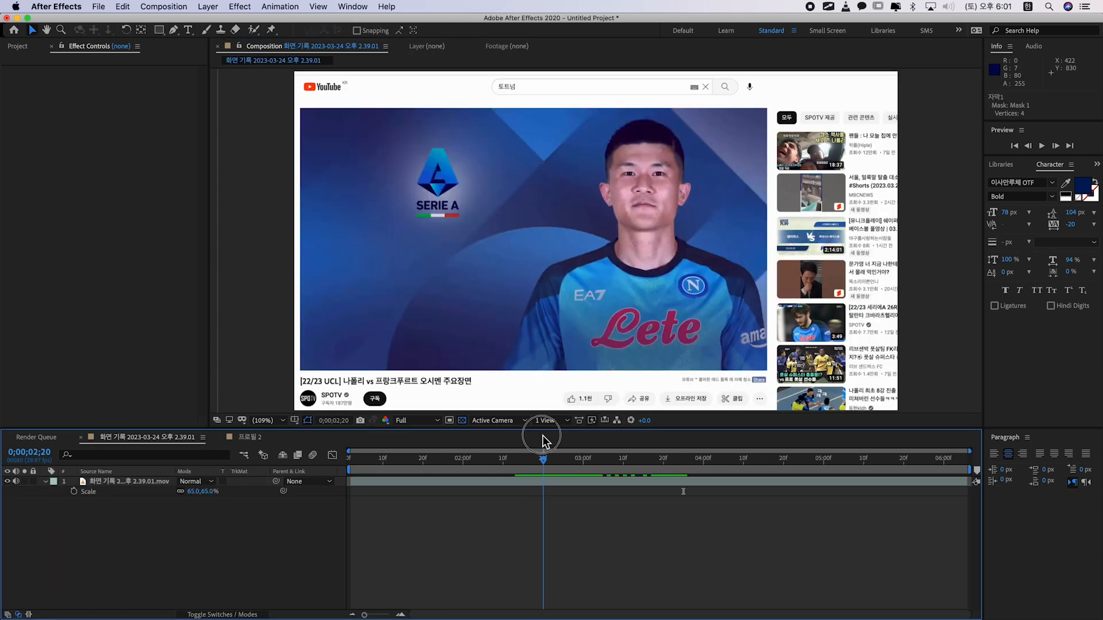
pyautogui.moveTo(542, 436); pyautogui.dragTo(599, 447)
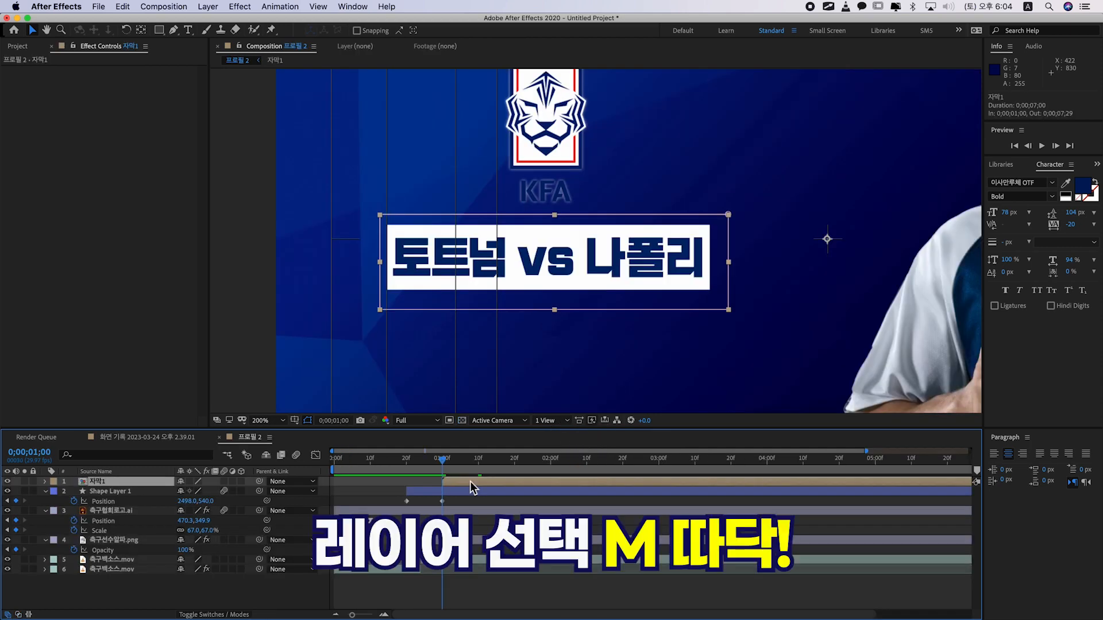
# - Show the 자막1 layer's mask properties and set a Mask Path keyframe at 0;00;01;00
pyautogui.press('m')
pyautogui.press('m')
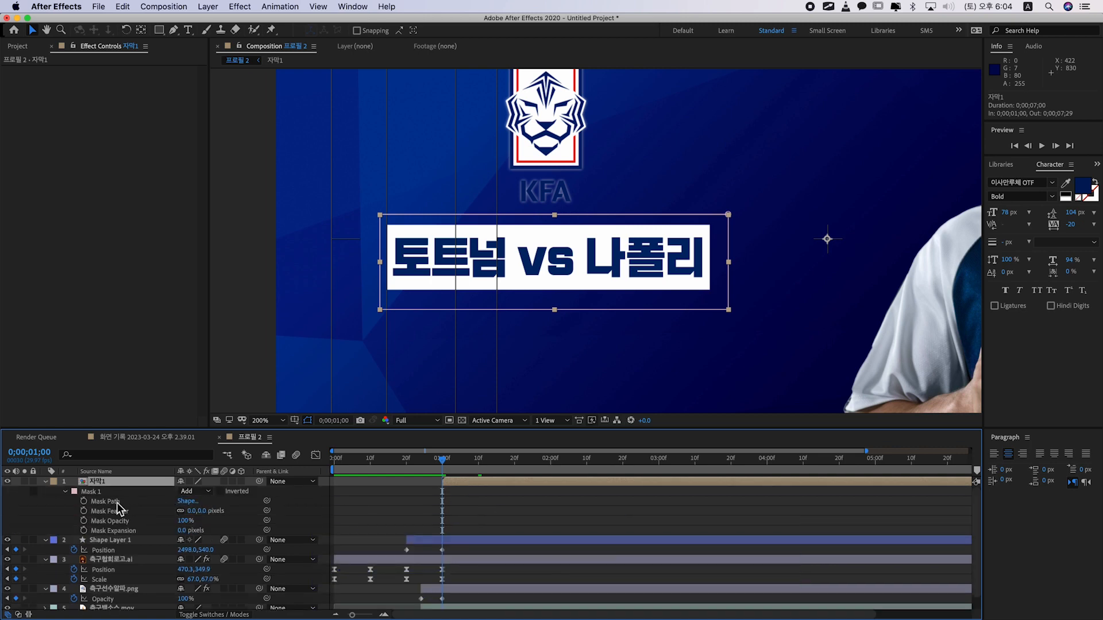
pyautogui.click(84, 501)
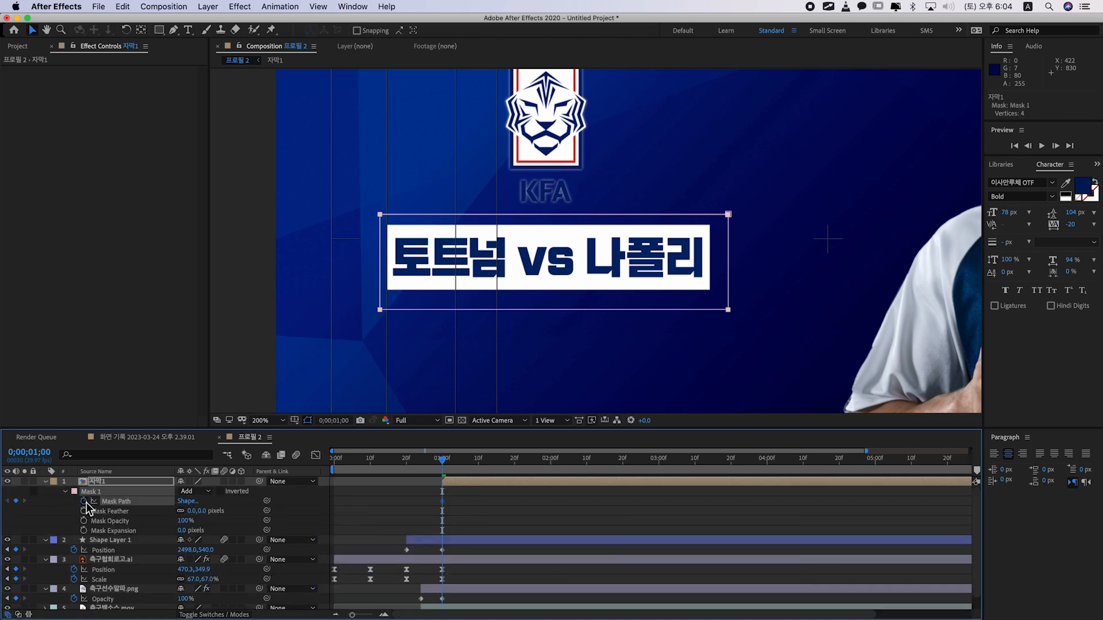
# - Add a Mask Path keyframe at 0;00;01;10, and narrow the mask symmetrically to a thin vertical sliver at 0;00;01;00
pyautogui.hotkey('shift', 'pagedown')
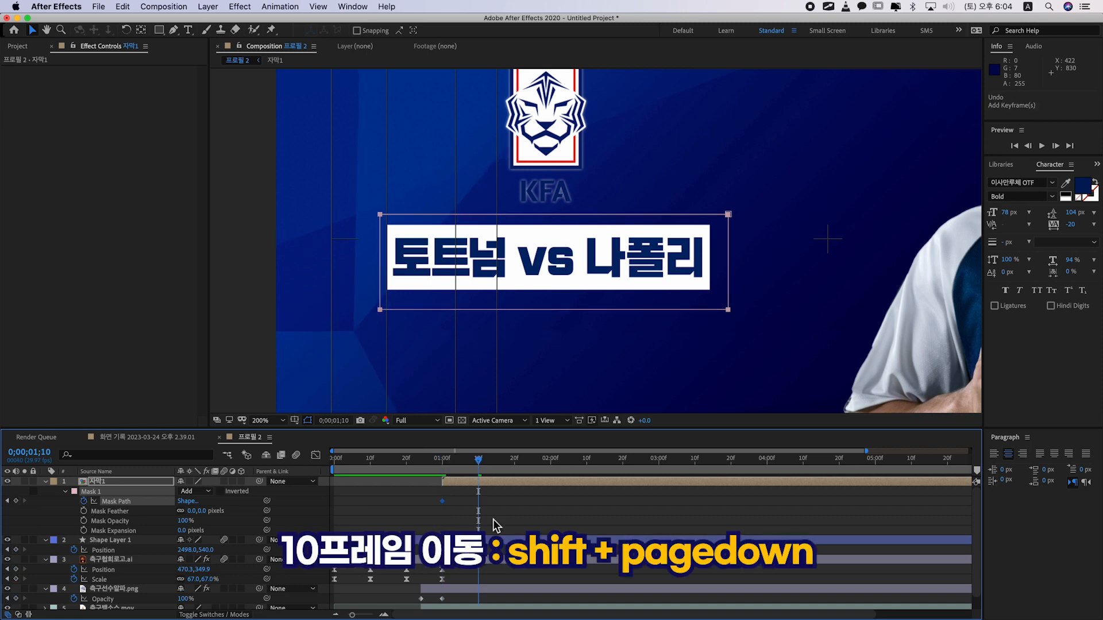
pyautogui.click(16, 501)
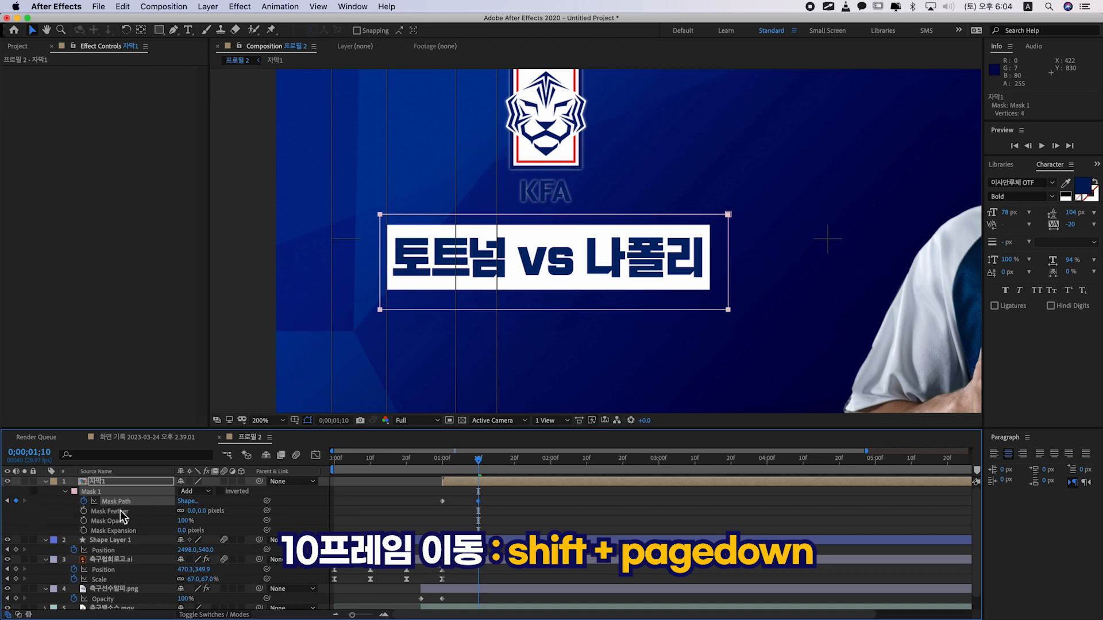
pyautogui.hotkey('shift', 'pageup')
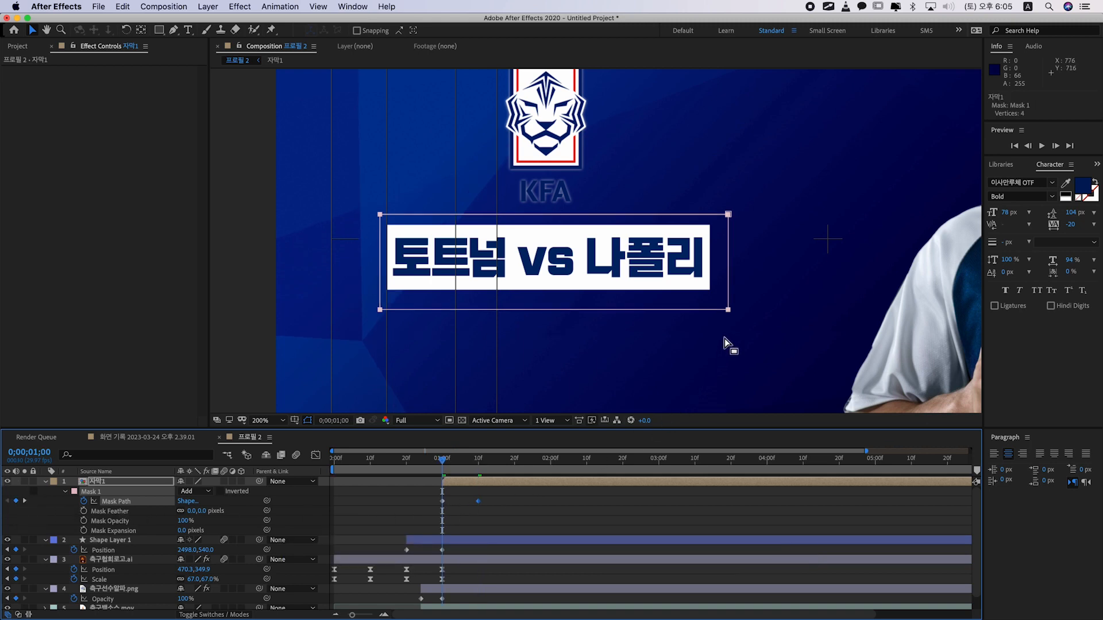
pyautogui.doubleClick(727, 310)
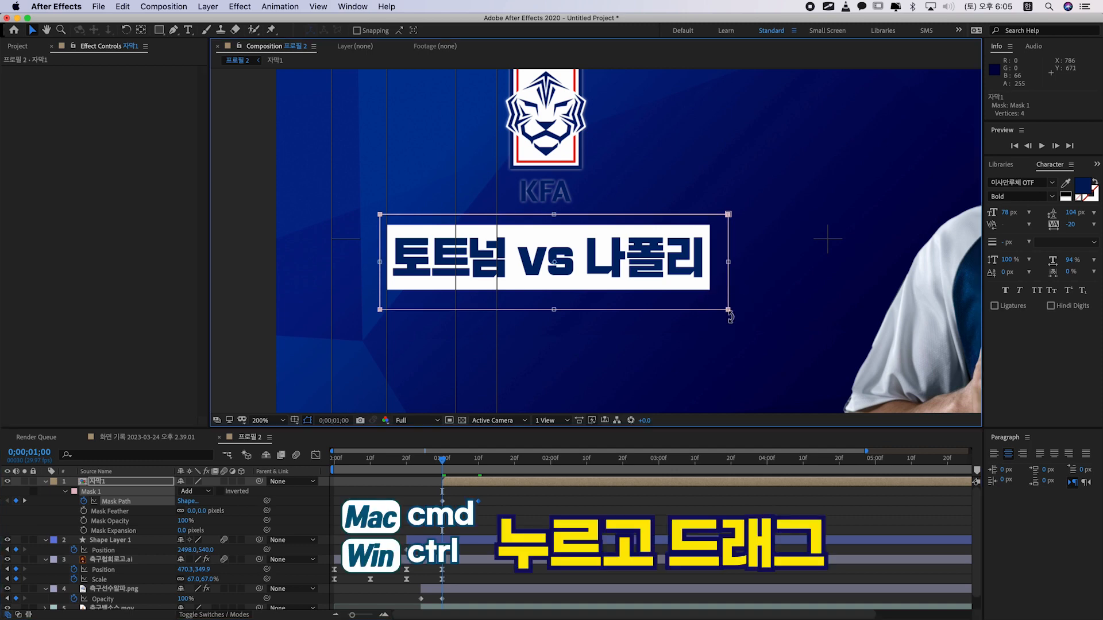
pyautogui.moveTo(728, 265); pyautogui.dragTo(574, 270)
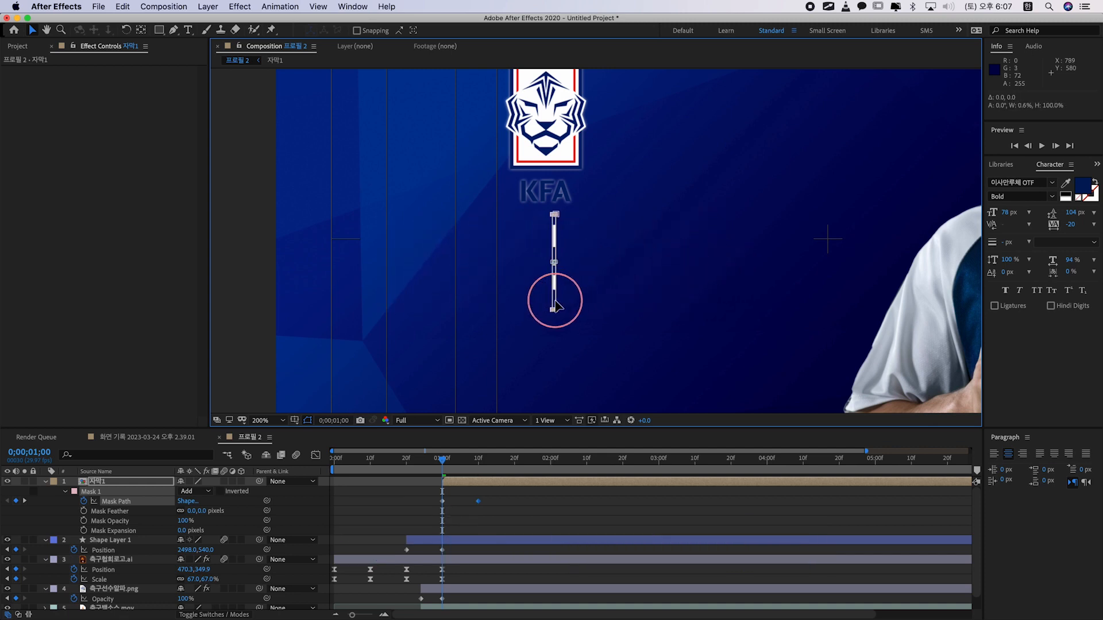
# - Widen the collapsed title mask slightly and set its Mask Expansion to -20 pixels
pyautogui.moveTo(557, 298); pyautogui.dragTo(567, 304)
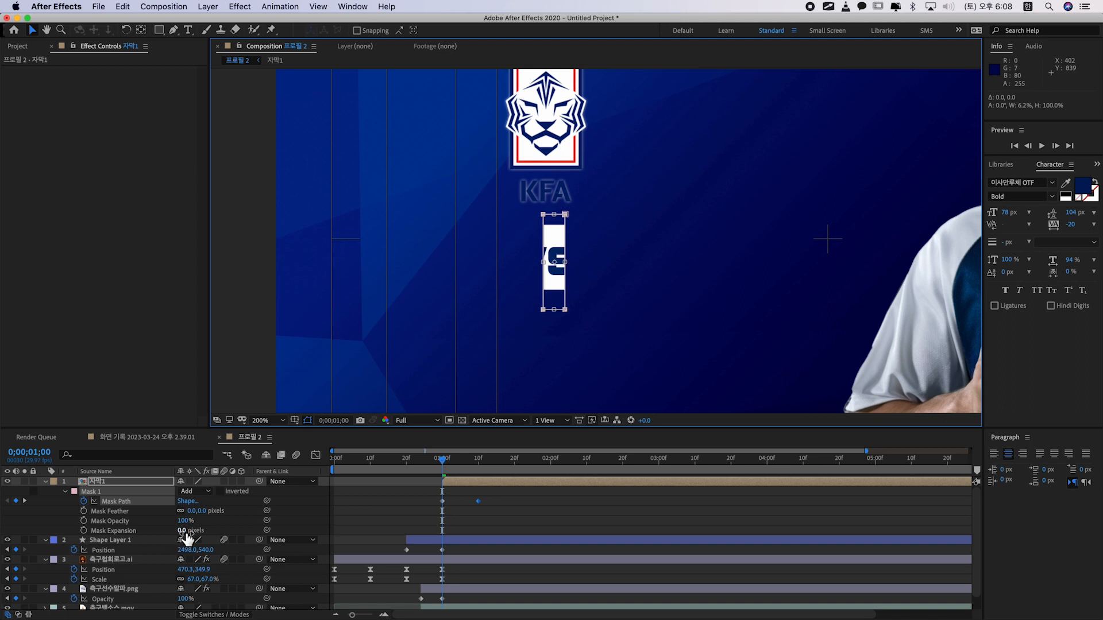
pyautogui.moveTo(183, 532); pyautogui.dragTo(175, 534)
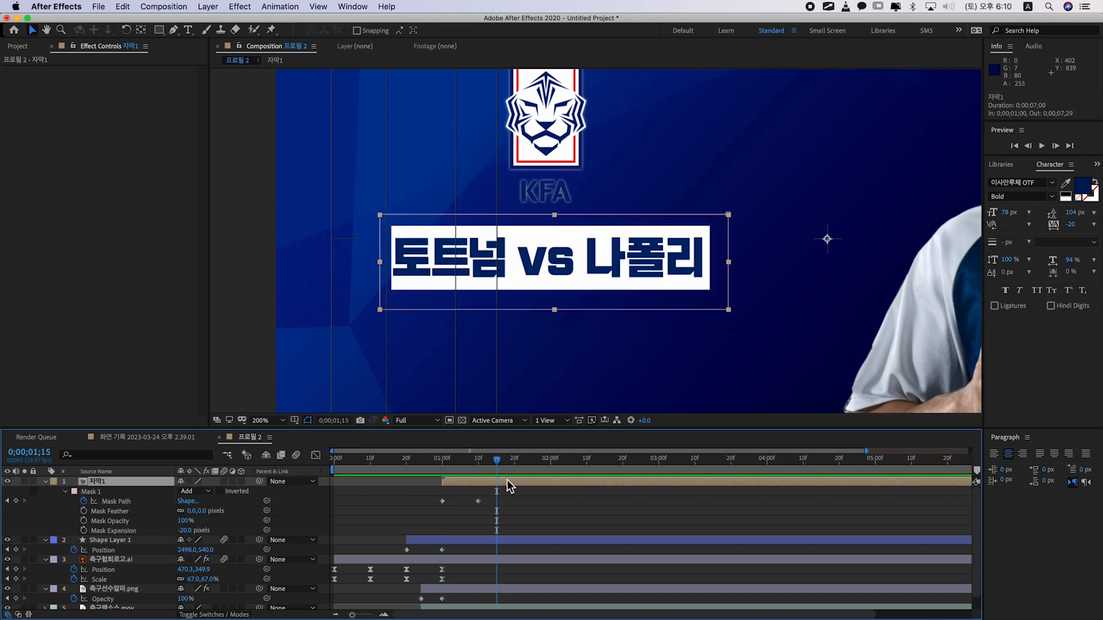
# - Open the 자막1 pre-composition and select the title text layer inside it
pyautogui.doubleClick(508, 485)
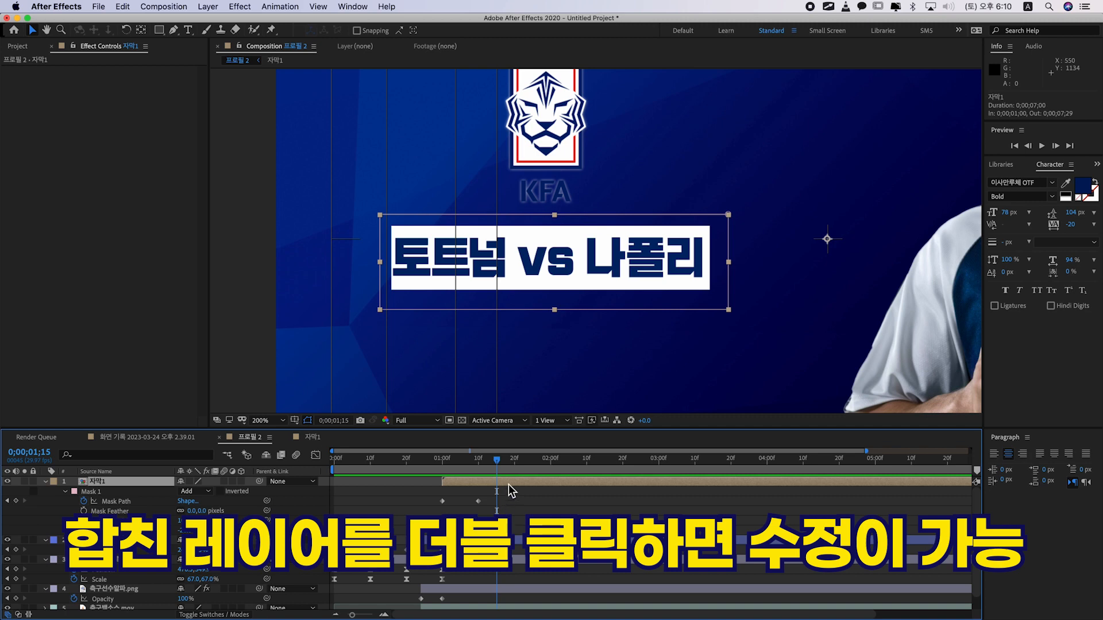
pyautogui.doubleClick(504, 482)
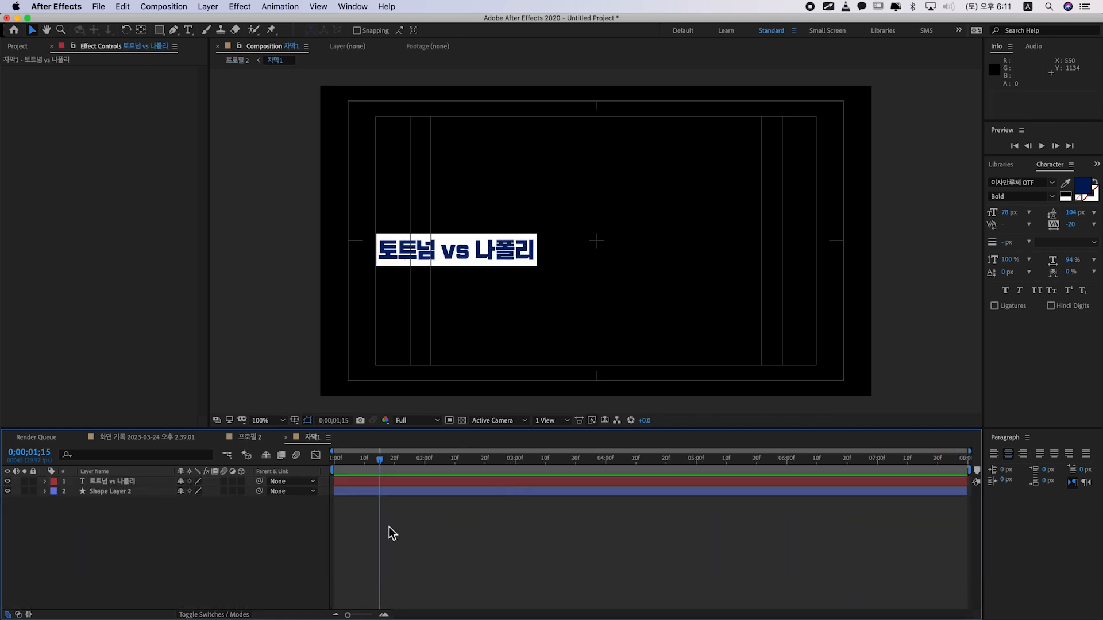
pyautogui.click(163, 483)
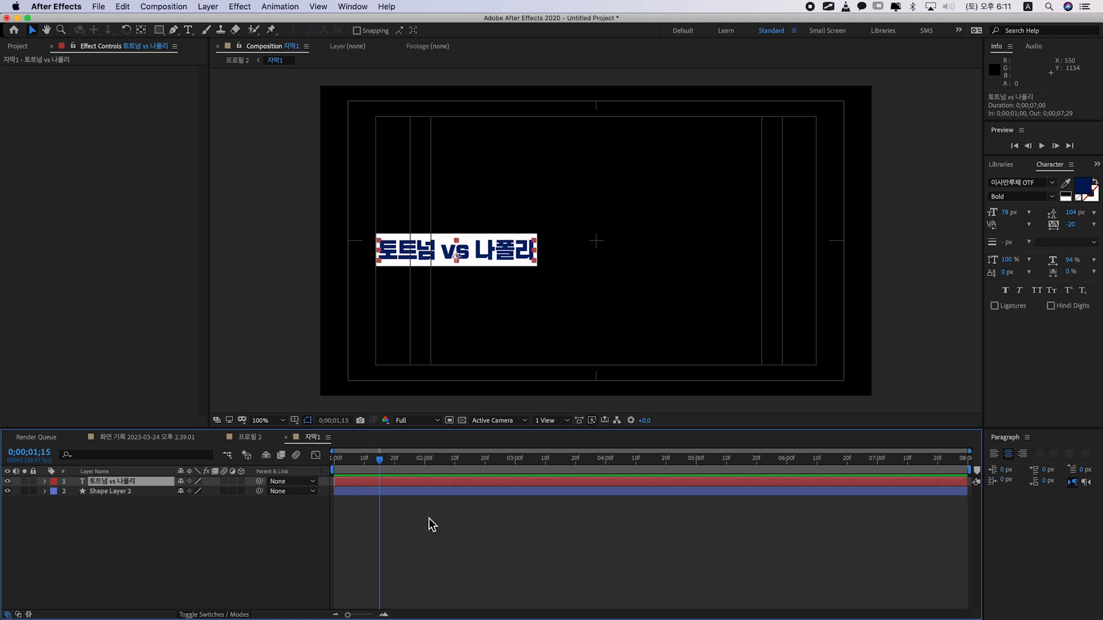
# - Review the motion after the titles appear in the reference recording, from 0;00;03;16 onward
pyautogui.press('Right')
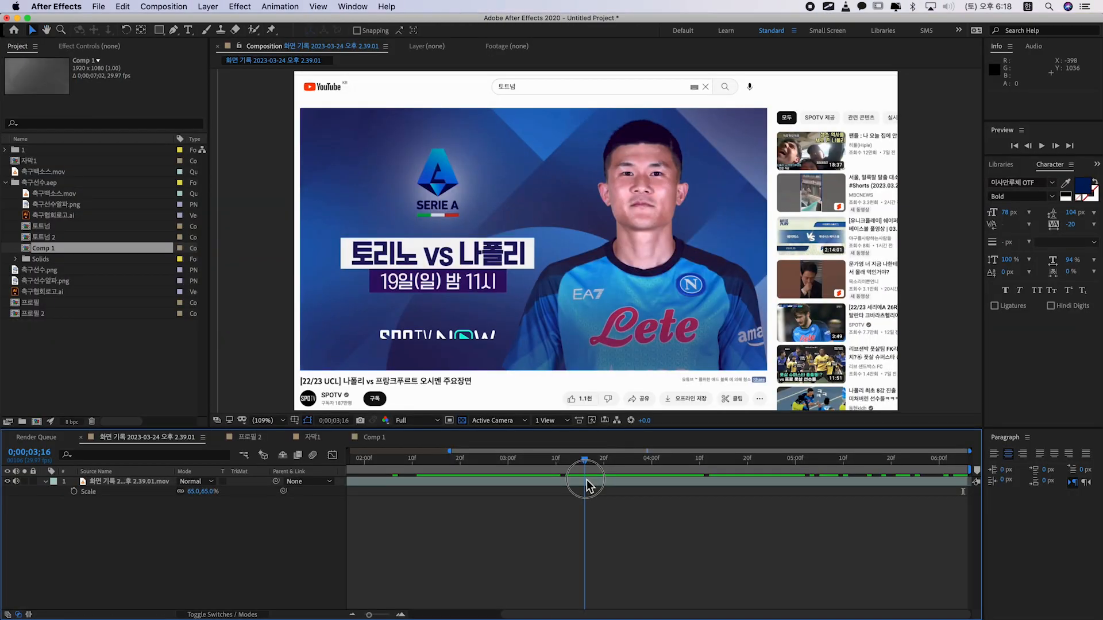
pyautogui.moveTo(587, 486); pyautogui.dragTo(881, 492)
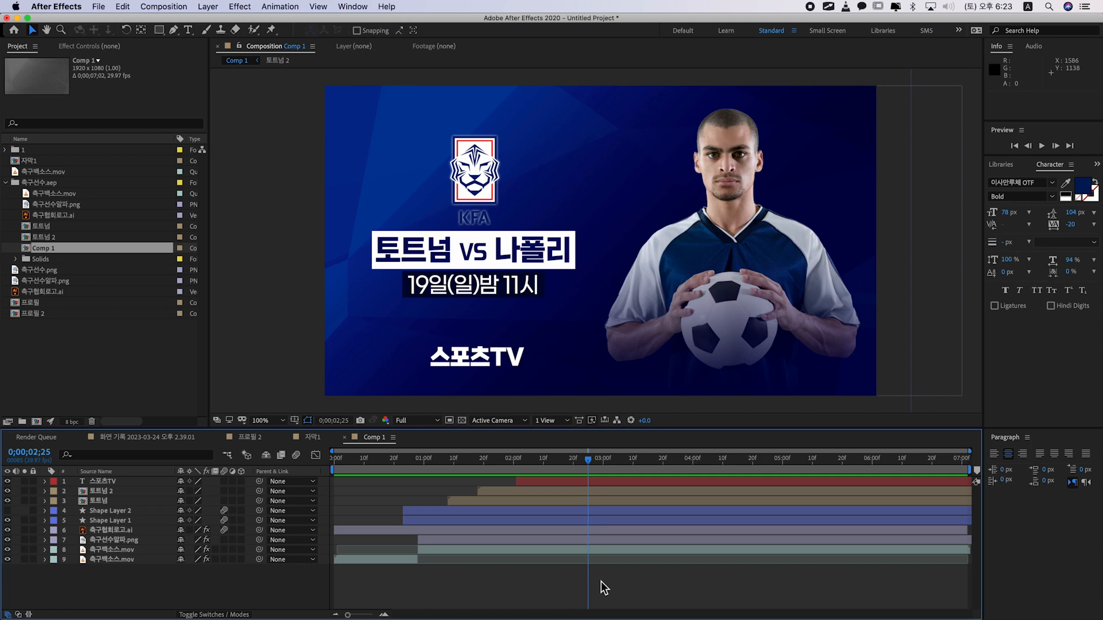
# - Add a null object layer to Comp 1
pyautogui.rightClick(299, 581)
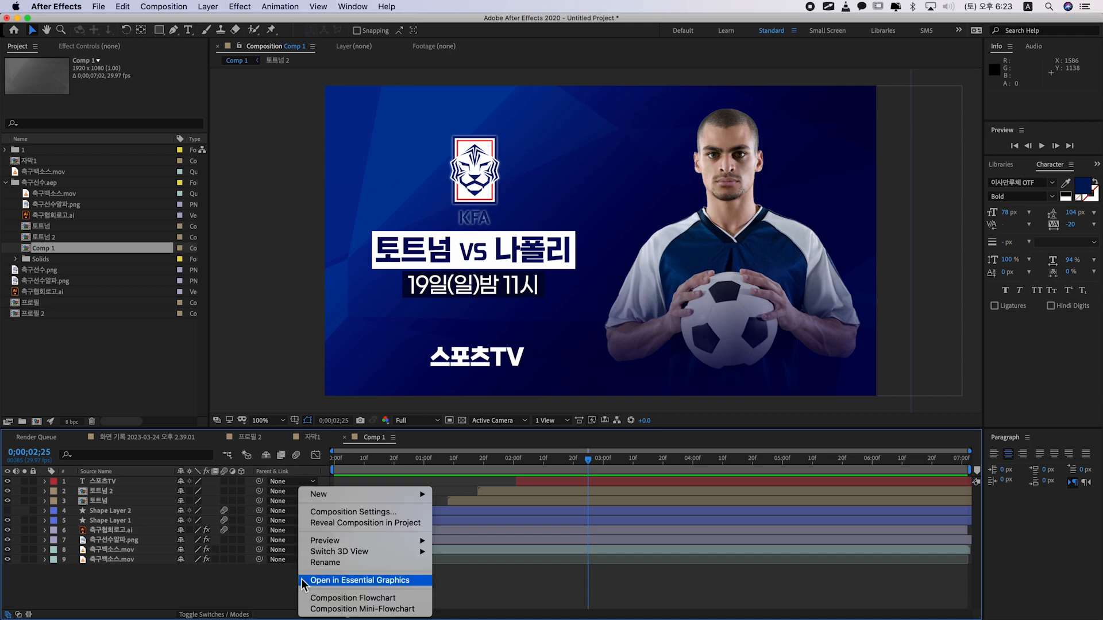
pyautogui.moveTo(362, 495)
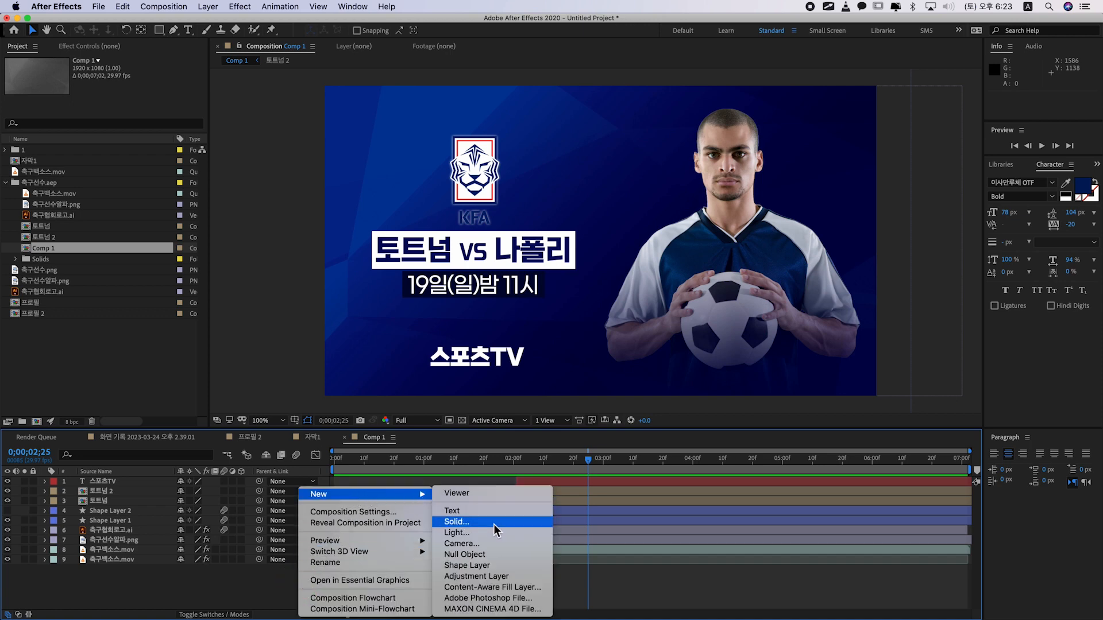
pyautogui.click(519, 555)
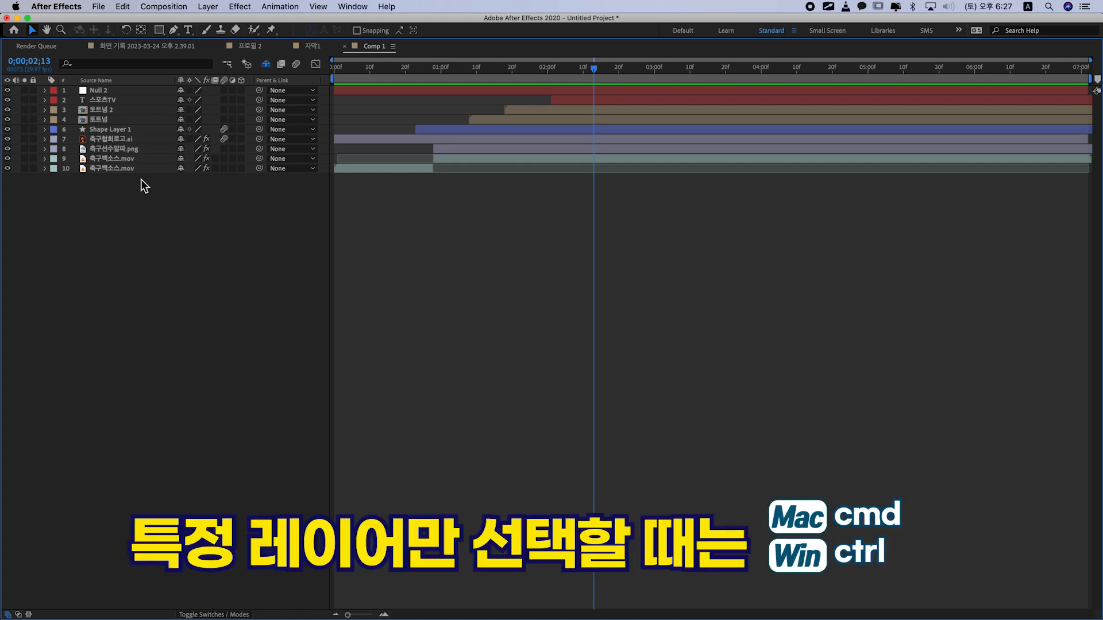
# - Parent the player image, 축구협회로고.ai, 토트넘, 토트넘 2 and 스포츠TV layers to Null 2
pyautogui.click(115, 147)
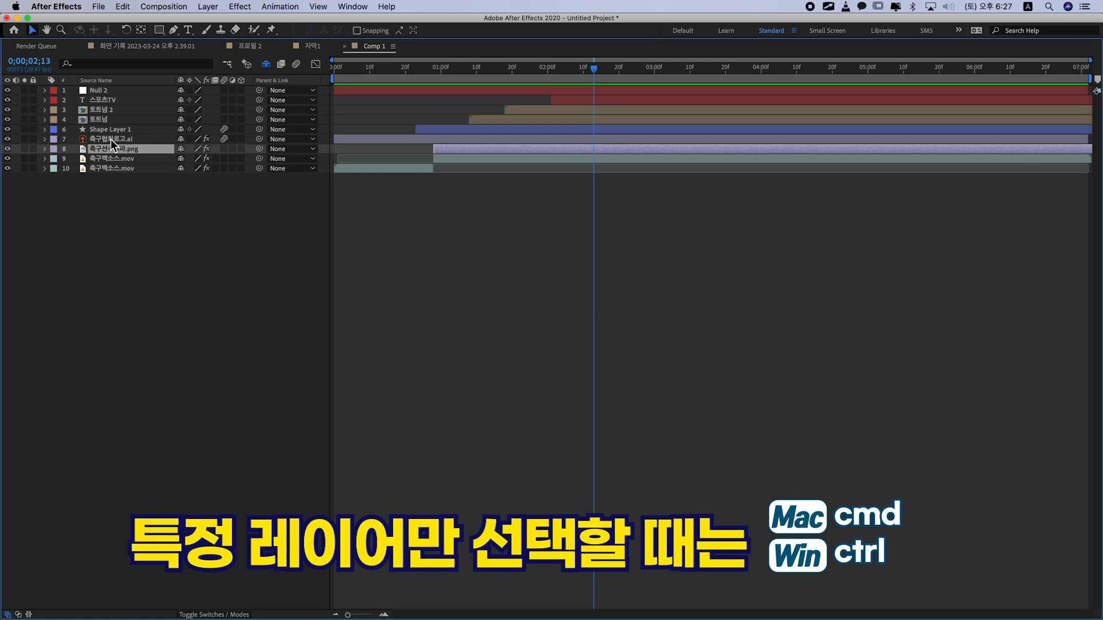
pyautogui.keyDown('super'); pyautogui.click(111, 139); pyautogui.keyUp('super')
pyautogui.keyDown('super'); pyautogui.click(105, 120); pyautogui.keyUp('super')
pyautogui.keyDown('super'); pyautogui.click(109, 111); pyautogui.keyUp('super')
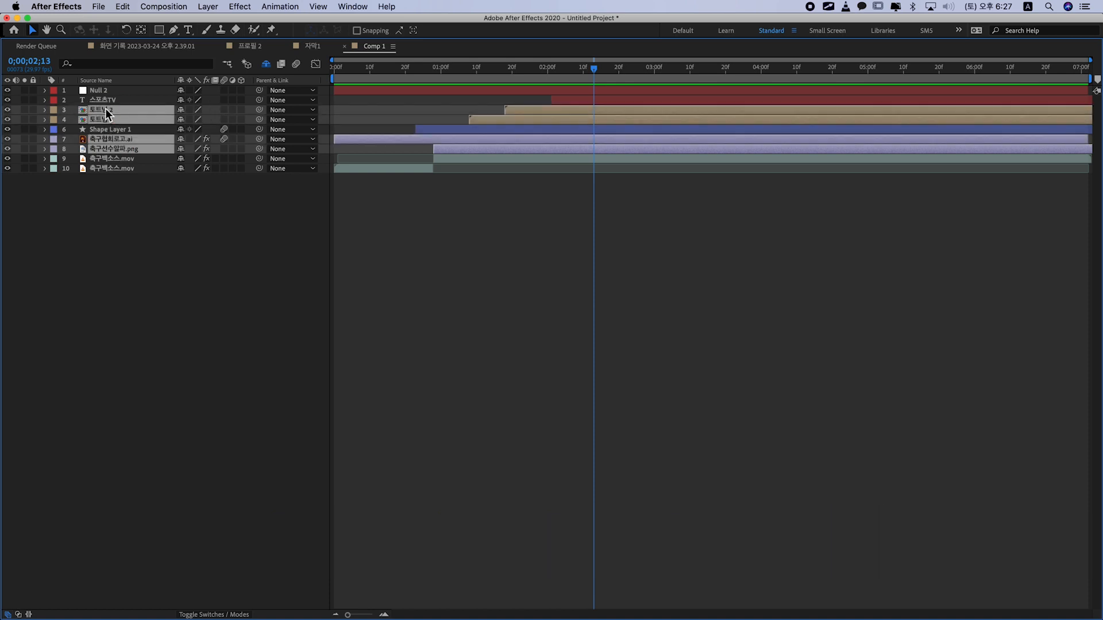
pyautogui.keyDown('super'); pyautogui.click(115, 101); pyautogui.keyUp('super')
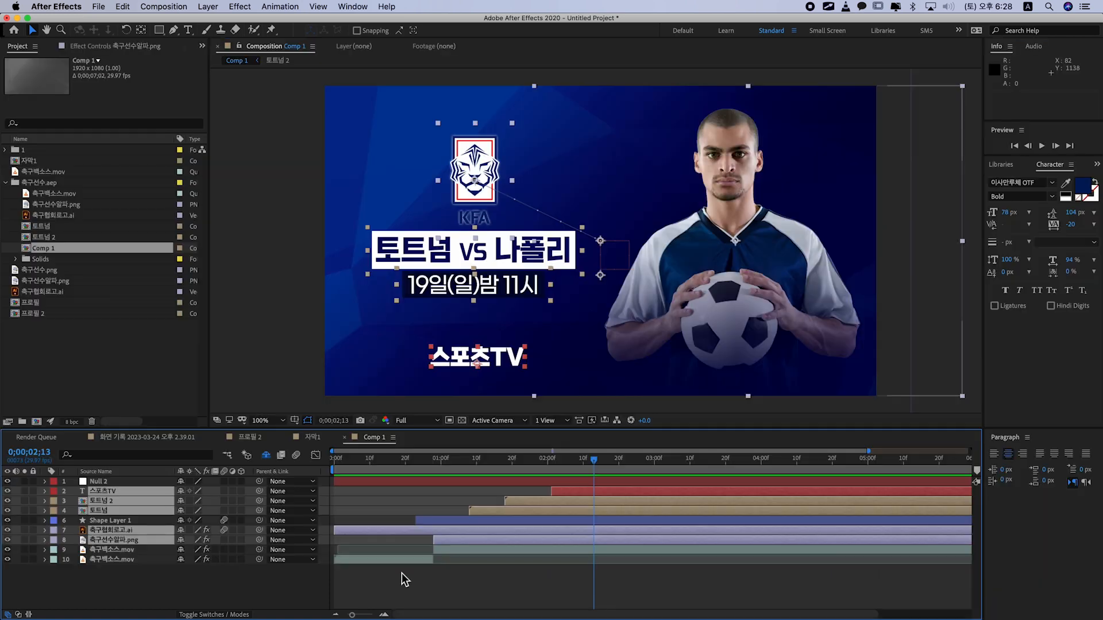
pyautogui.press('`')
pyautogui.click(260, 491)
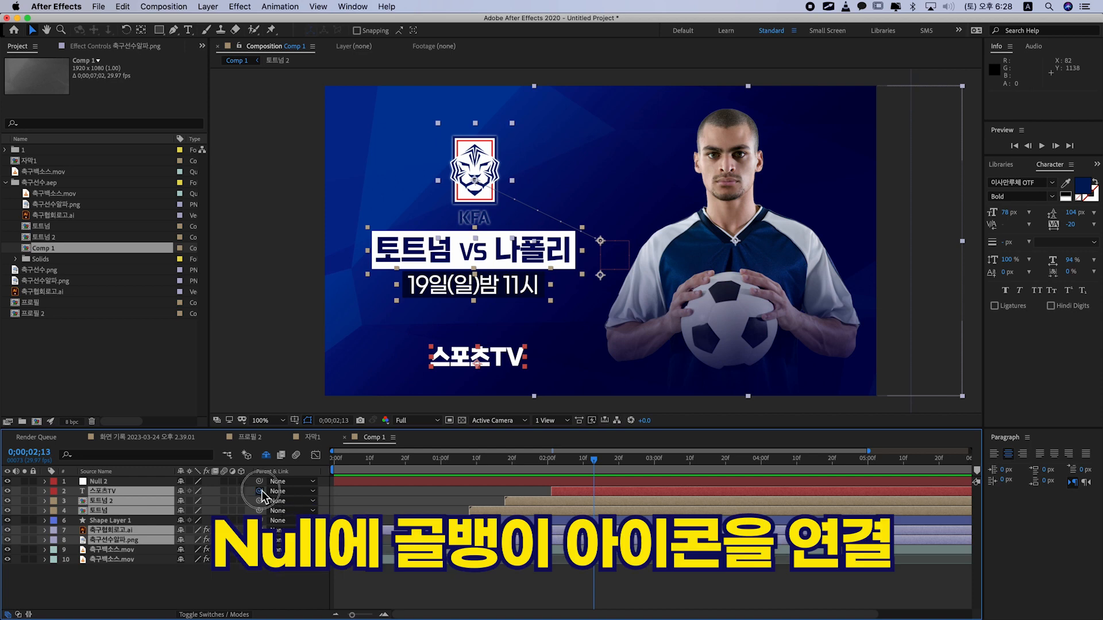
pyautogui.moveTo(261, 491); pyautogui.dragTo(109, 483)
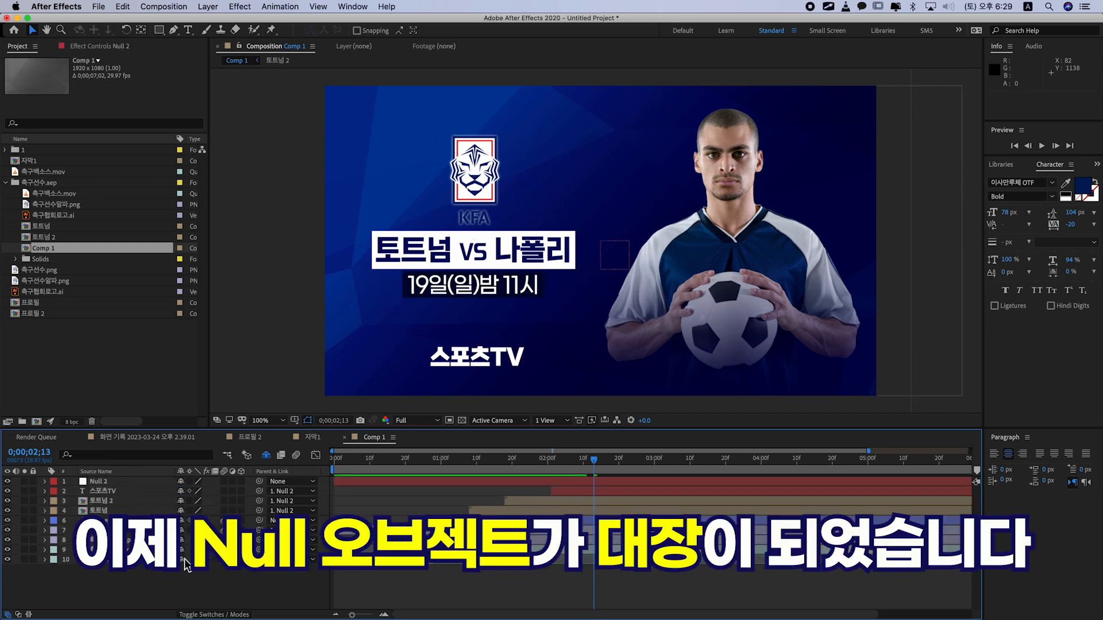
# - Try changing the Scale of Null 2 to test how the parented layers follow it
pyautogui.click(128, 483)
pyautogui.press('s')
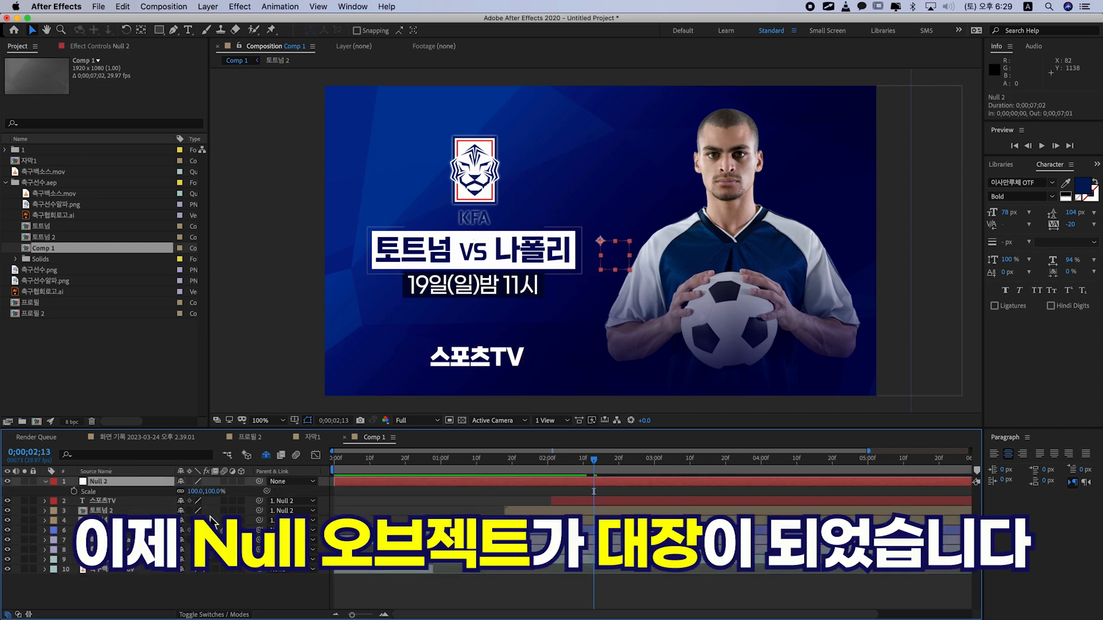
pyautogui.moveTo(212, 491); pyautogui.dragTo(247, 493)
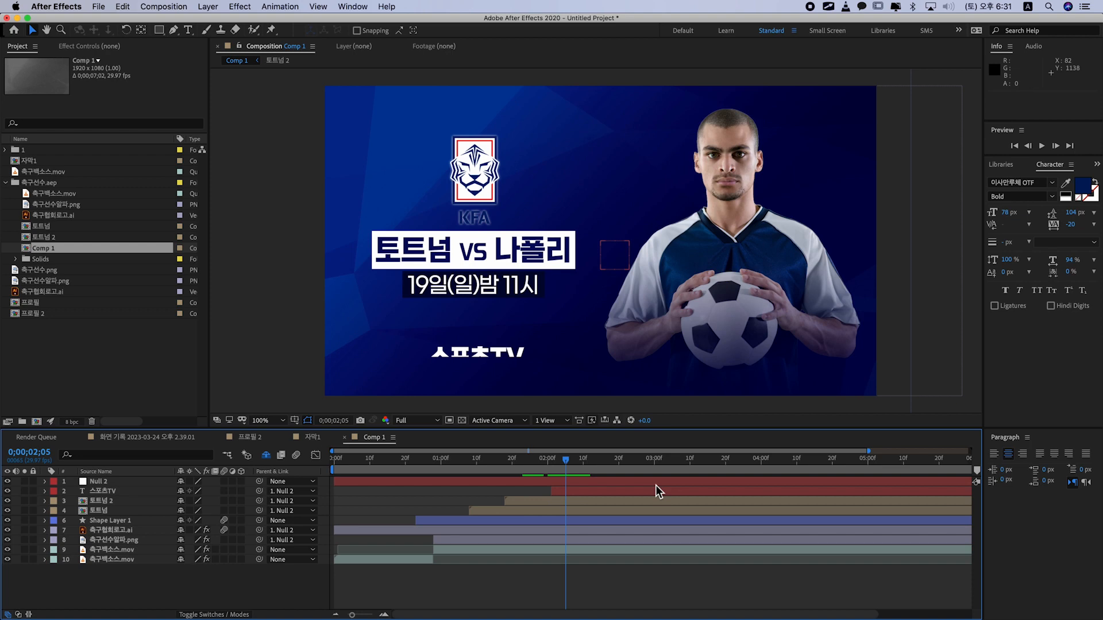
# - Set a 100% Scale keyframe on Null 2 at 0;00;02;08, where the 스포츠TV text is fully revealed
pyautogui.press('pagedown')
pyautogui.press('pagedown')
pyautogui.press('pagedown')
pyautogui.press('pagedown')
pyautogui.press('pagedown')
pyautogui.press('pageup')
pyautogui.press('pageup')
pyautogui.press('pageup')
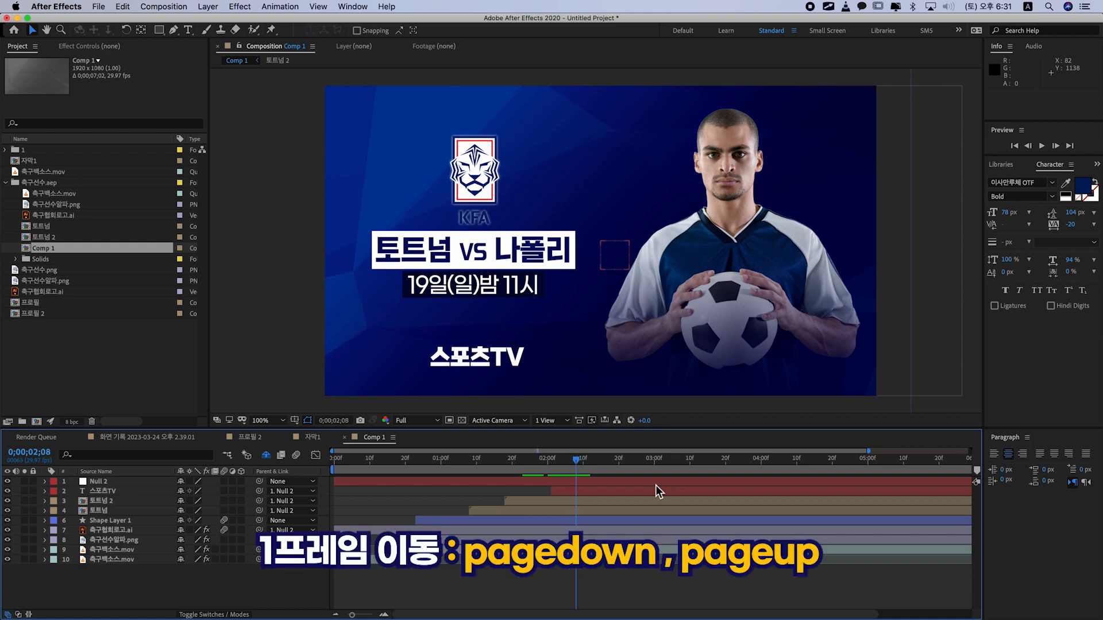
pyautogui.press('pagedown')
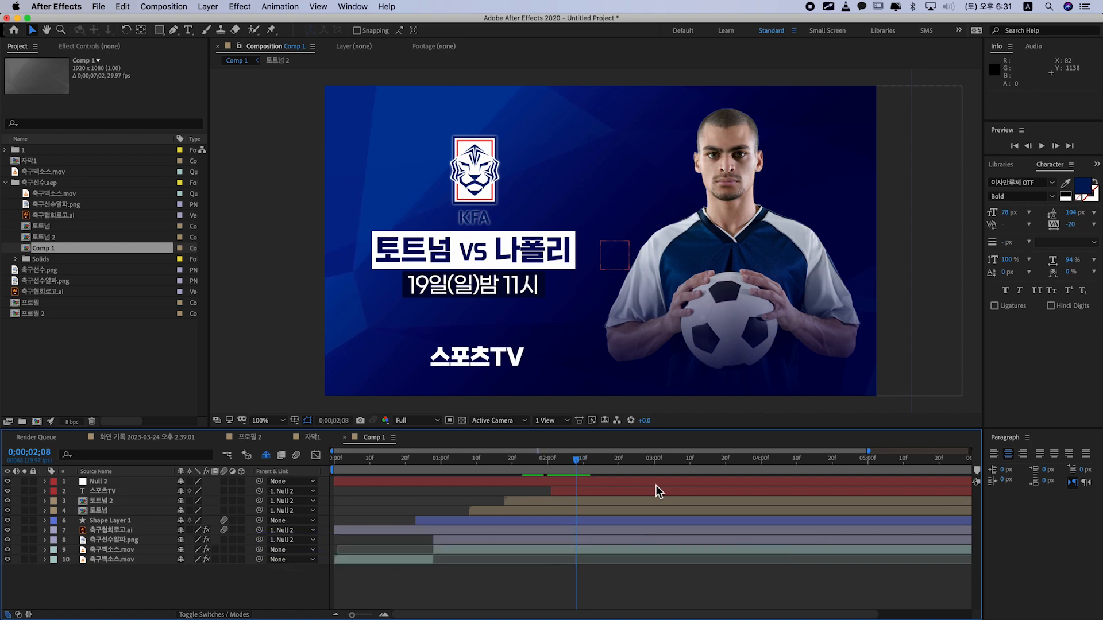
pyautogui.click(614, 481)
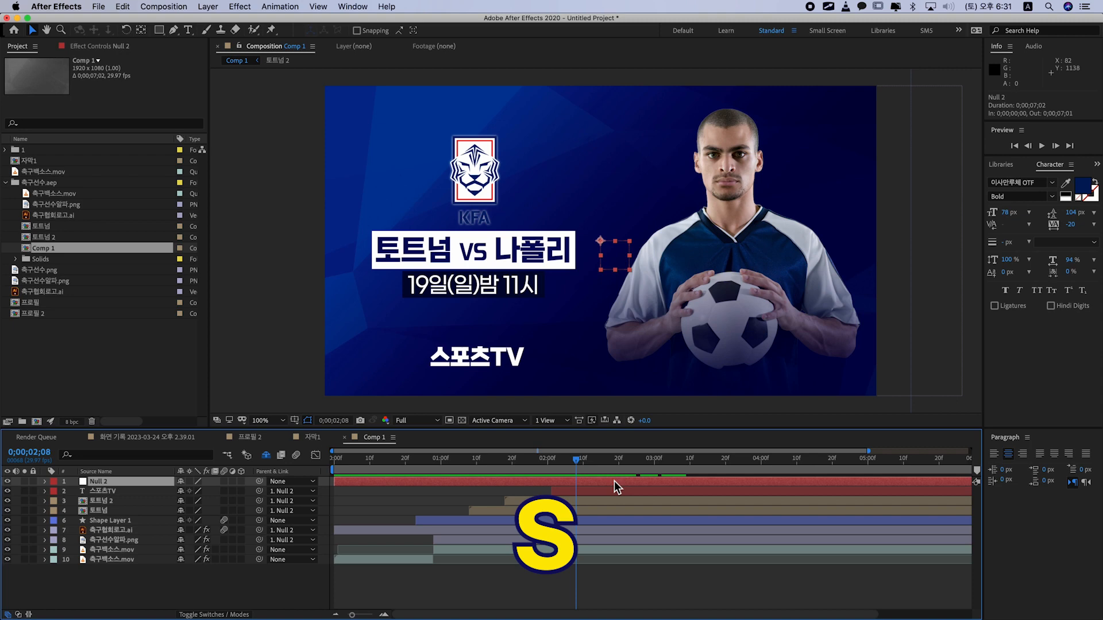
pyautogui.press('s')
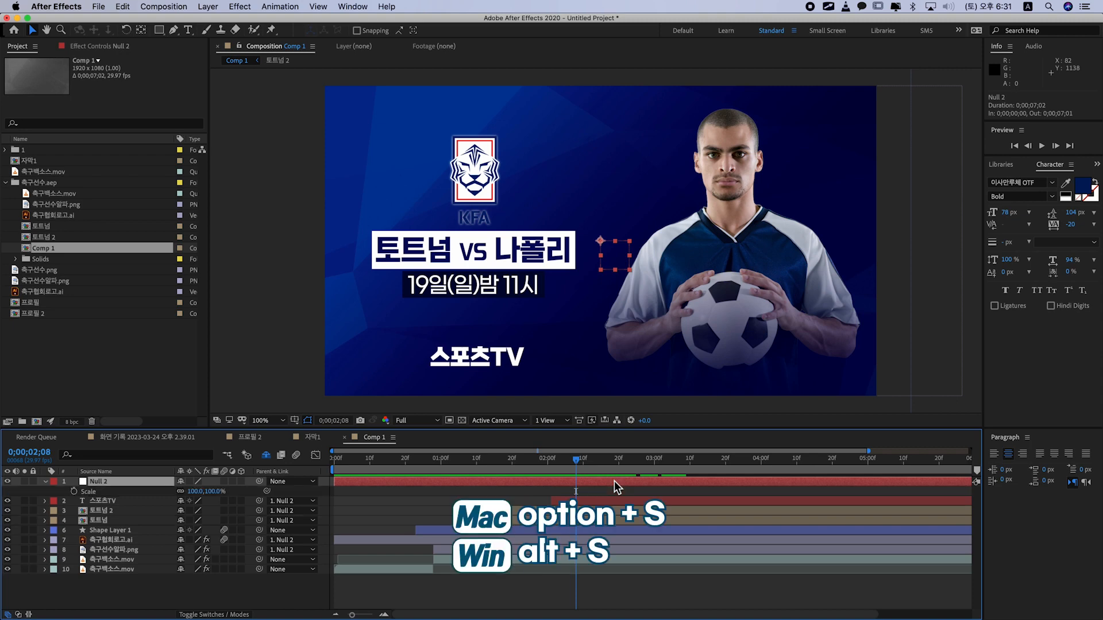
pyautogui.hotkey('alt', 's')
# - Add a Scale keyframe of 95% to Null 2 at 0;00;07;01, and preview the Comp 1 animation
pyautogui.press('-')
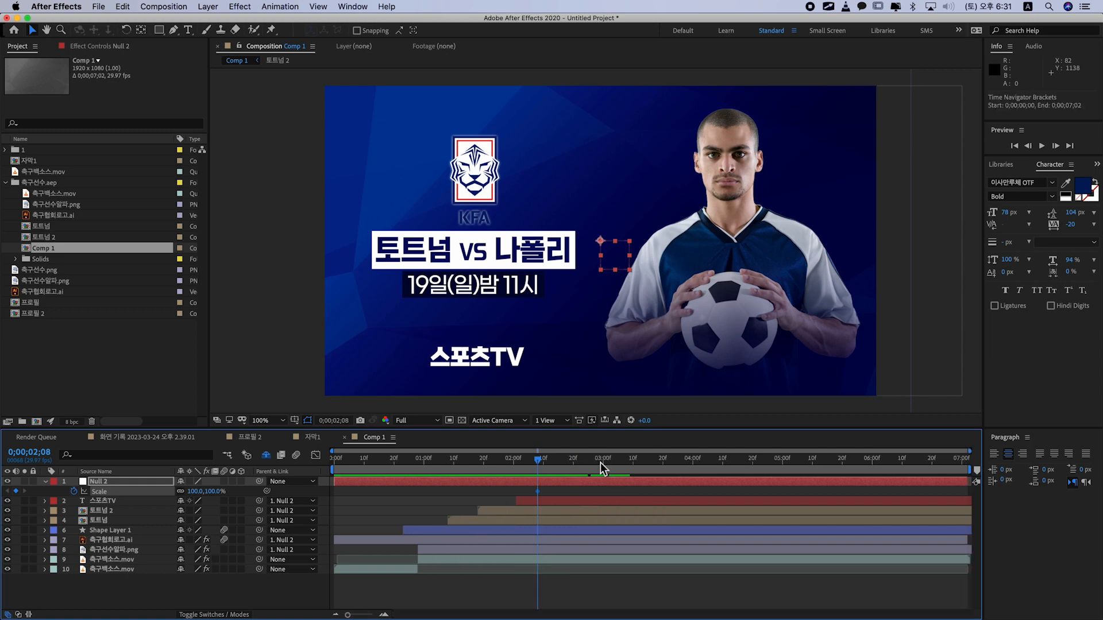
pyautogui.moveTo(600, 463); pyautogui.dragTo(1004, 488)
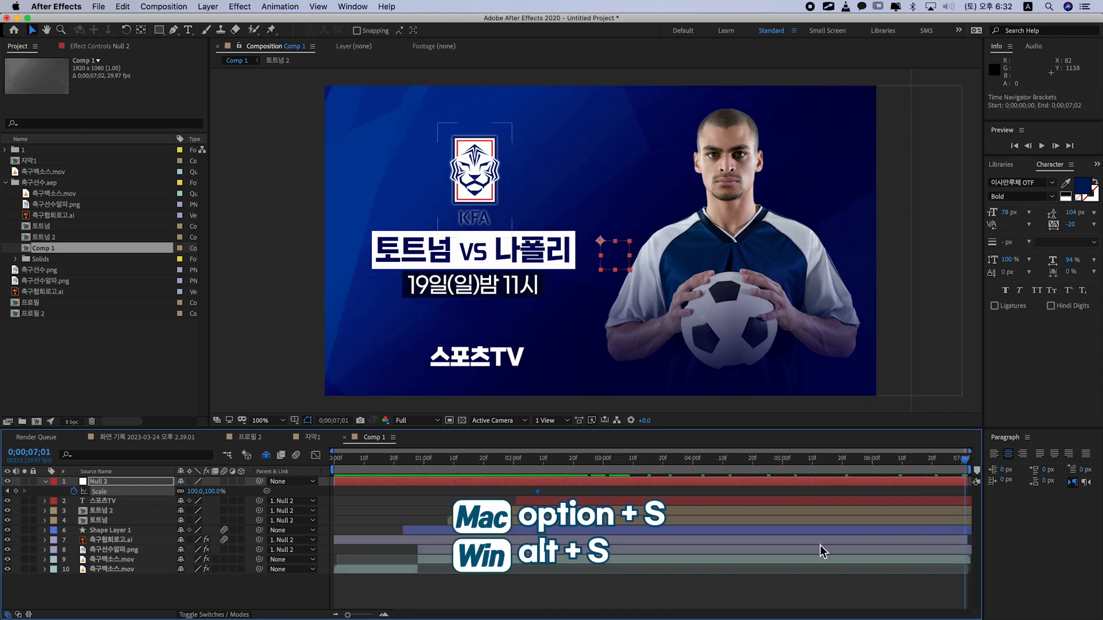
pyautogui.hotkey('alt', 's')
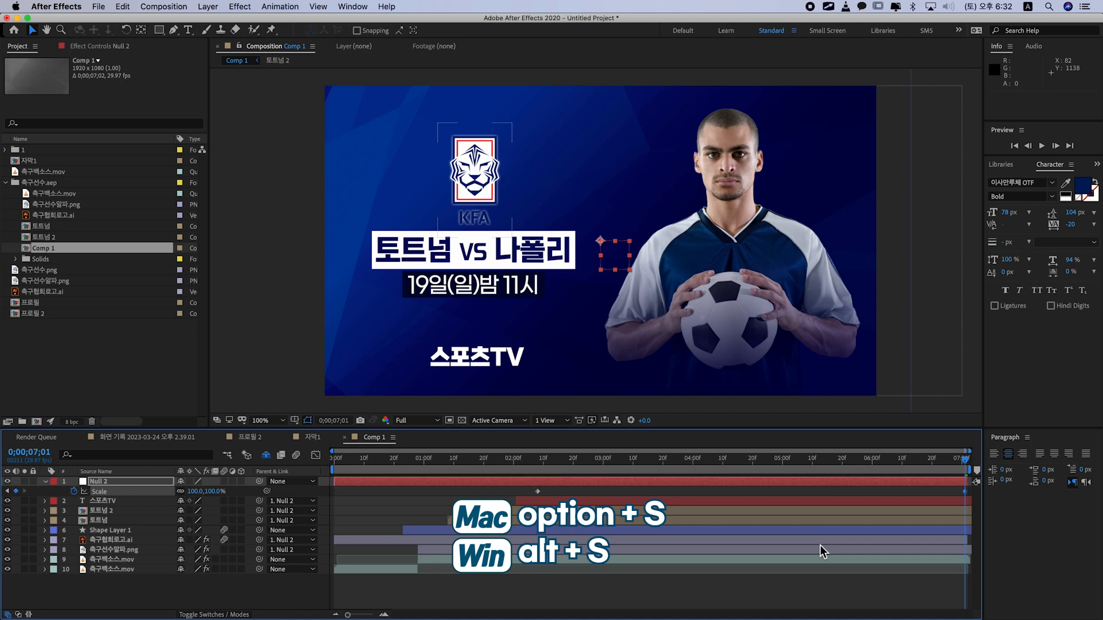
pyautogui.click(214, 491)
pyautogui.write('95')
pyautogui.press('Return')
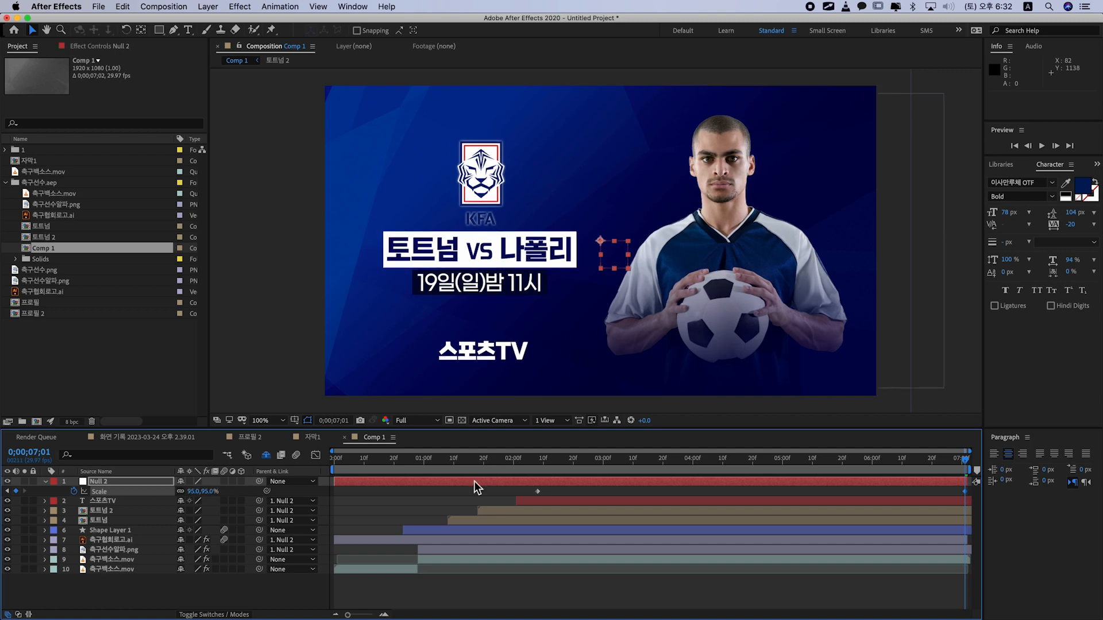
pyautogui.click(297, 456)
pyautogui.press('space')
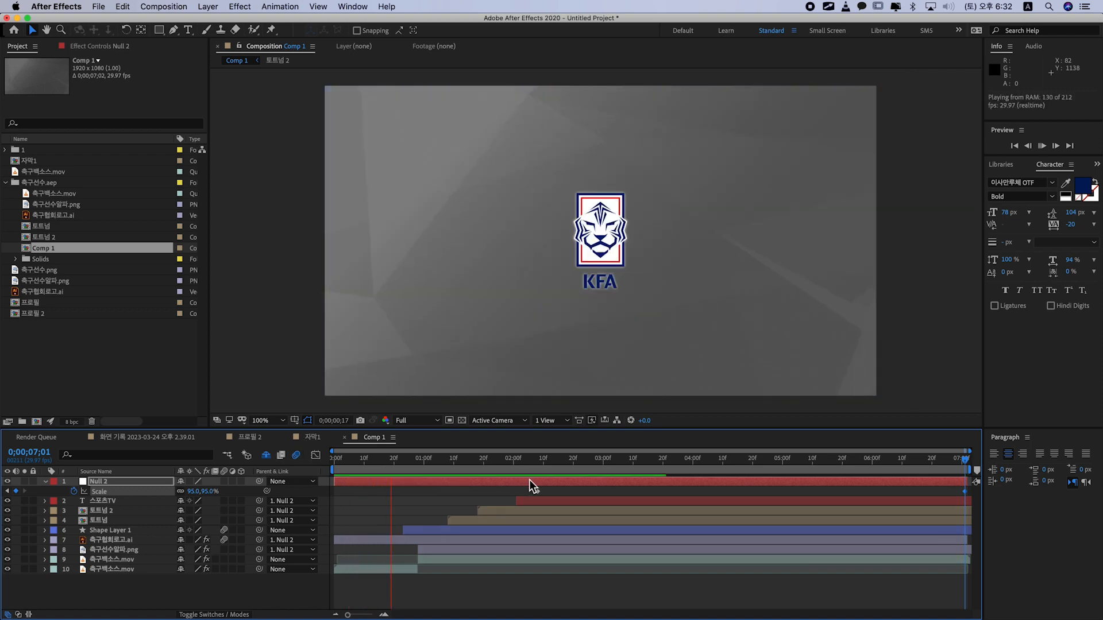